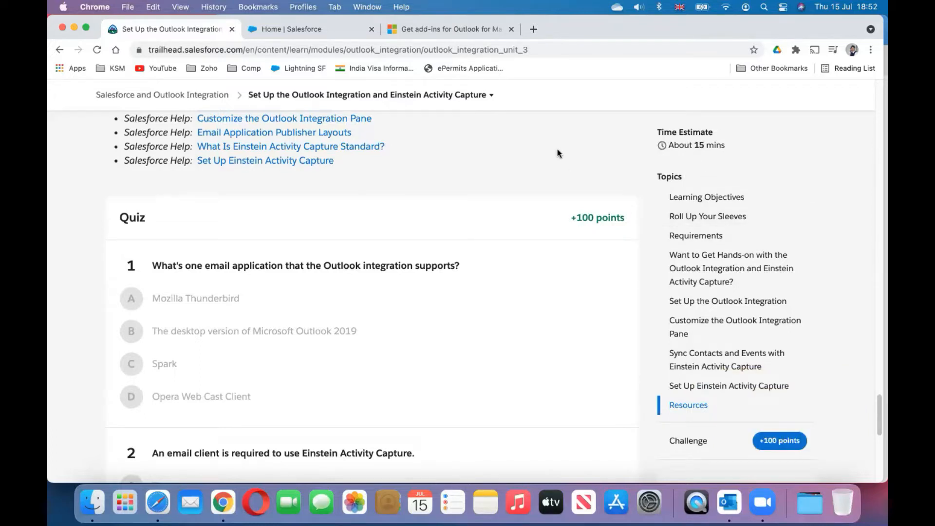
Step: Skim the Trailhead unit, glance at Salesforce Setup, then show the 'Get add-ins for Outlook for Mac' guide
{"action": "scroll", "coordinate": [542, 216], "scroll_direction": "down", "scroll_amount": 10}
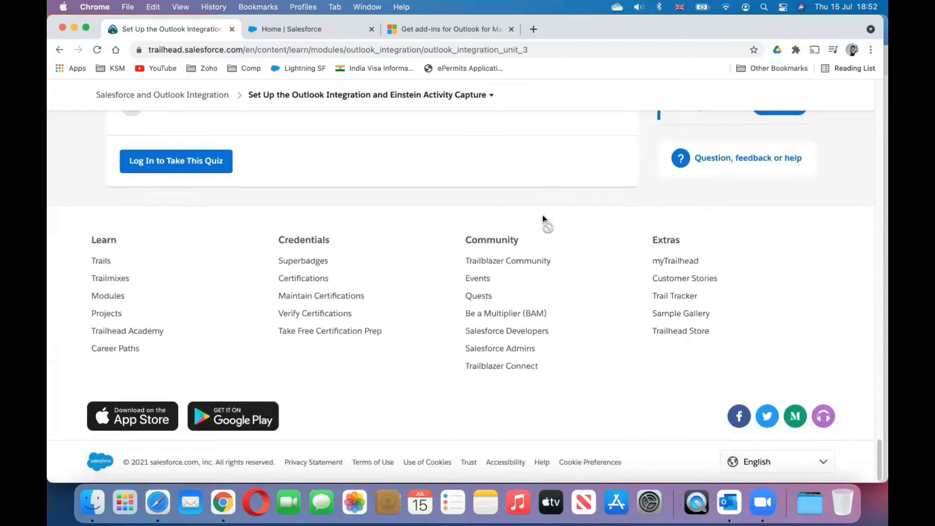
{"action": "scroll", "coordinate": [543, 215], "scroll_direction": "up", "scroll_amount": 15}
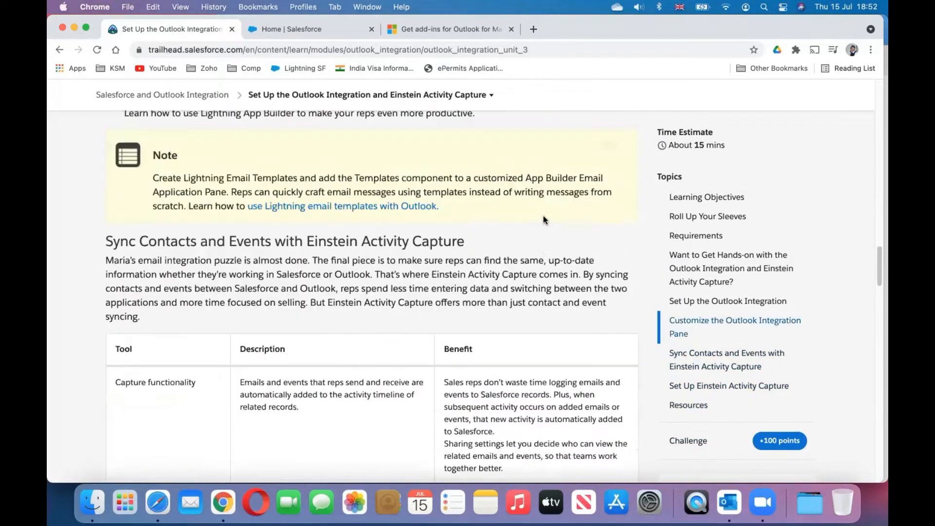
{"action": "scroll", "coordinate": [543, 215], "scroll_direction": "up", "scroll_amount": 15}
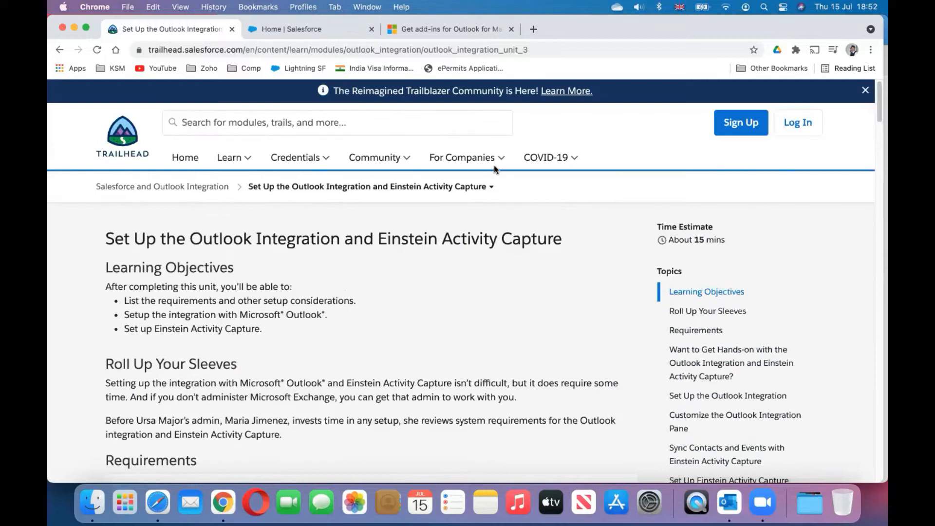
{"action": "left_click", "coordinate": [305, 34]}
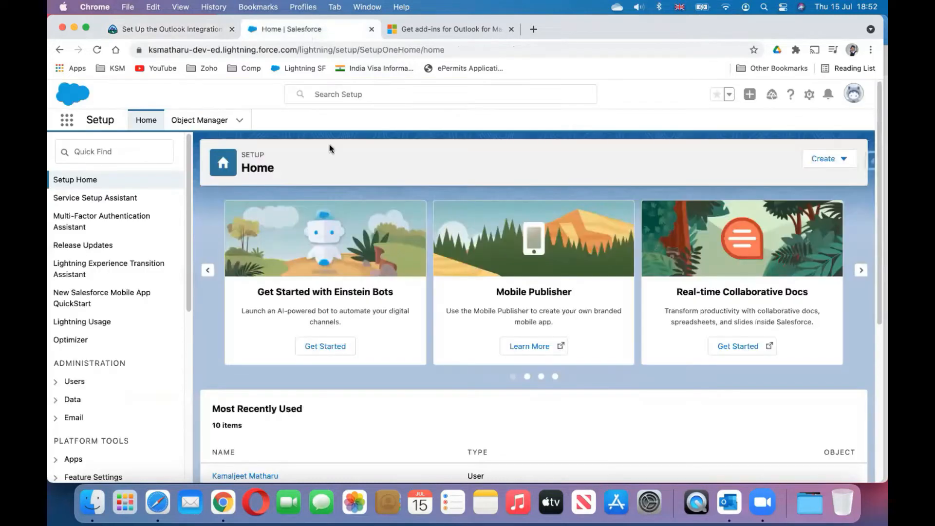
{"action": "left_click", "coordinate": [412, 30]}
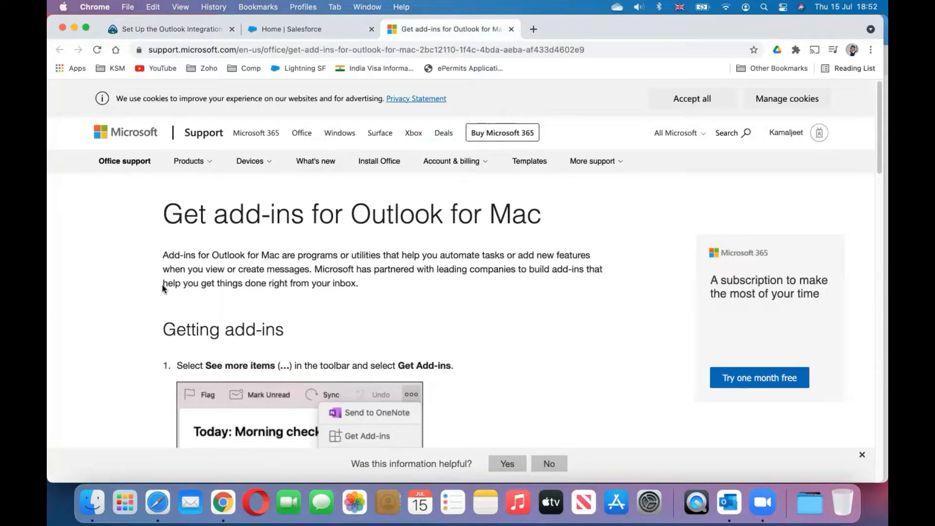
Step: Read the 'Getting add-ins' steps through step 2, then return to the Trailhead unit
{"action": "scroll", "coordinate": [201, 345], "scroll_direction": "down", "scroll_amount": 1}
{"action": "scroll", "coordinate": [228, 361], "scroll_direction": "down", "scroll_amount": 1}
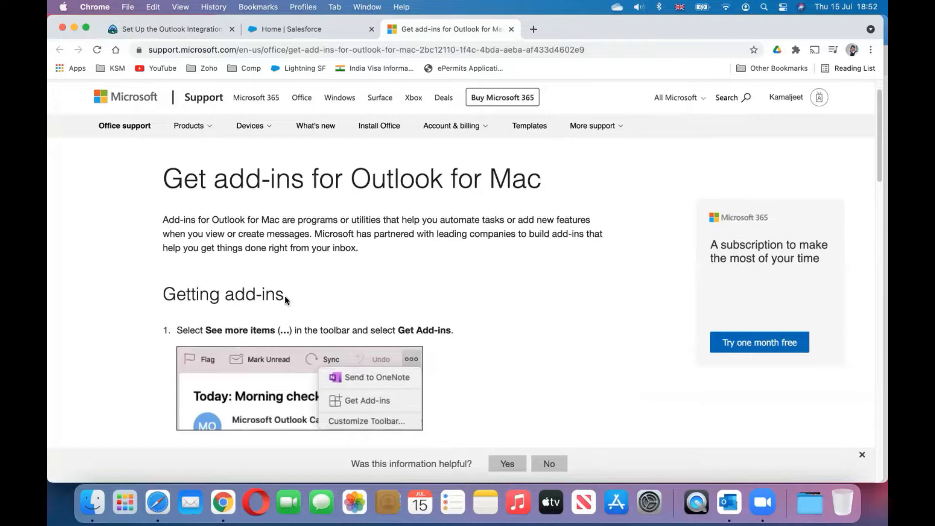
{"action": "left_click_drag", "start_coordinate": [282, 298], "coordinate": [136, 302]}
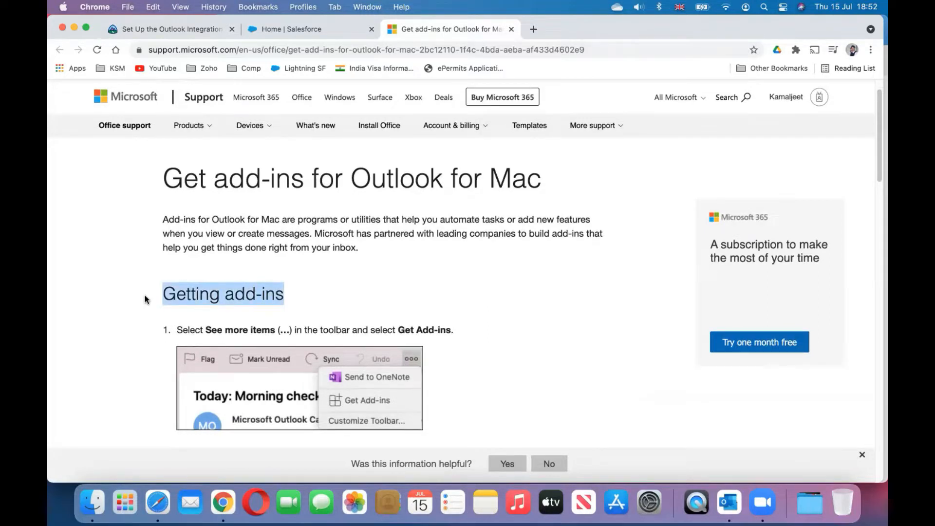
{"action": "scroll", "coordinate": [146, 296], "scroll_direction": "down", "scroll_amount": 5}
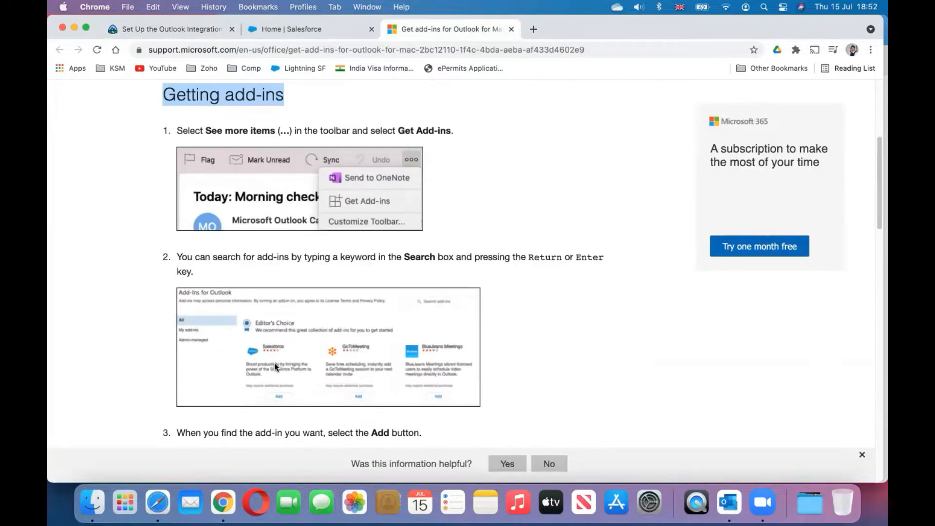
{"action": "left_click", "coordinate": [183, 28]}
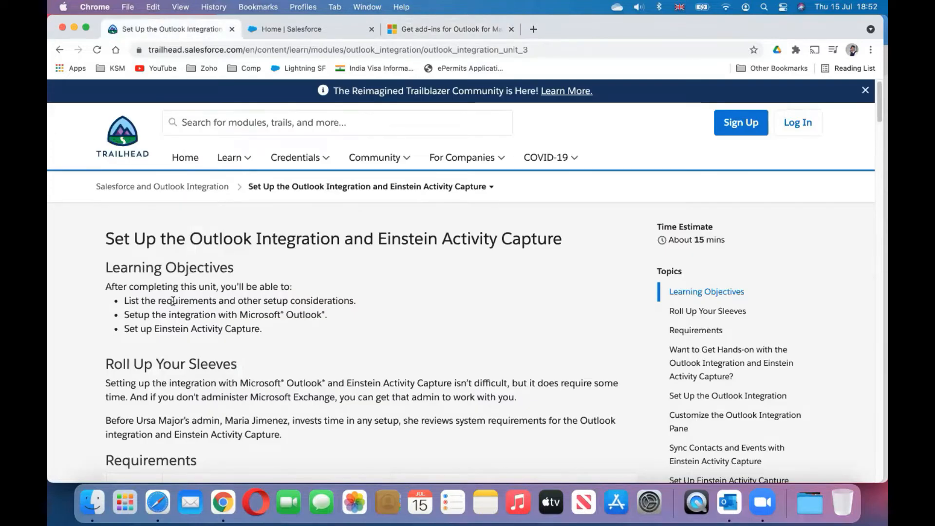
Step: Open the 'Set Up the Outlook Integration' unit from the module overview
{"action": "left_click", "coordinate": [173, 192]}
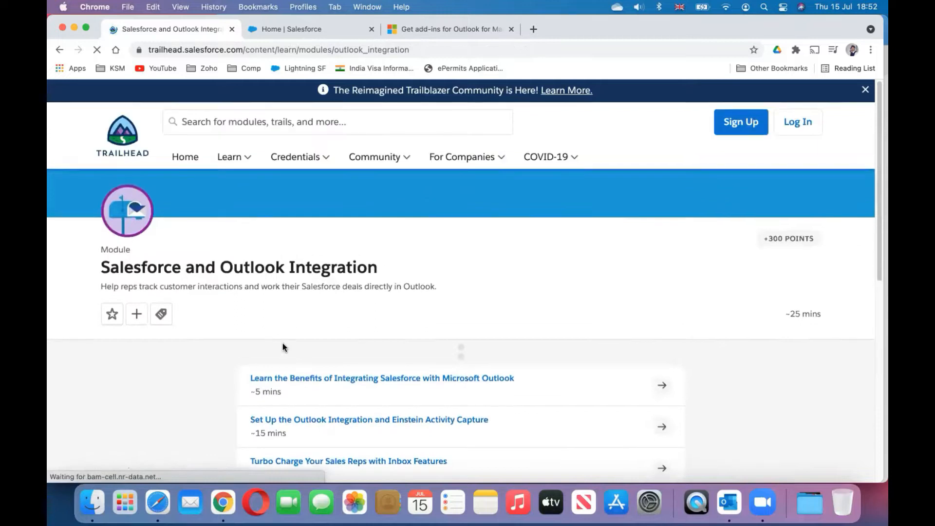
{"action": "scroll", "coordinate": [283, 343], "scroll_direction": "down", "scroll_amount": 2}
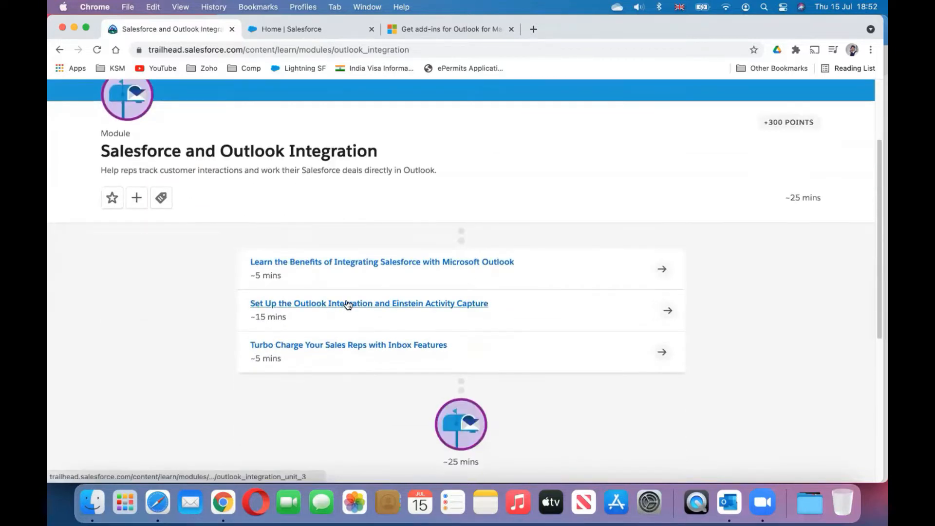
{"action": "left_click", "coordinate": [348, 306]}
Step: Read through the unit's setup steps, then switch to the Salesforce Setup Home tab
{"action": "scroll", "coordinate": [236, 351], "scroll_direction": "down", "scroll_amount": 10}
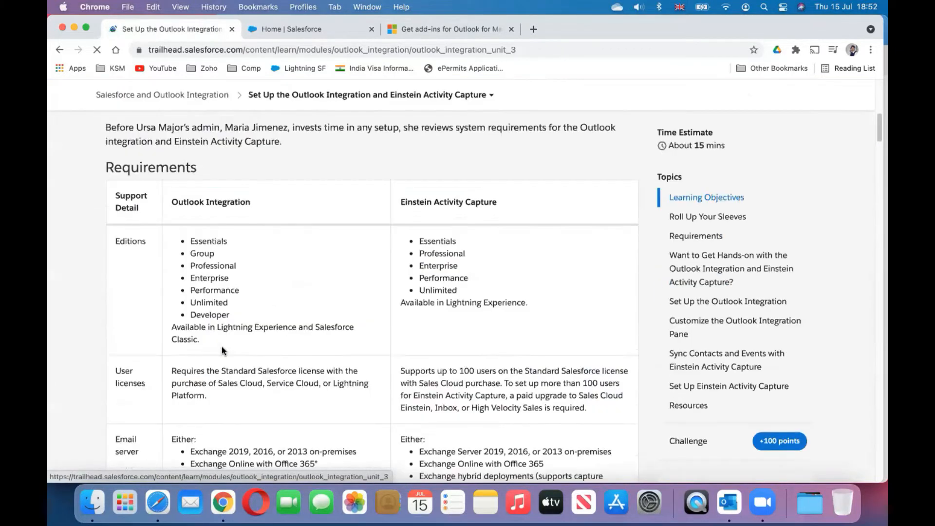
{"action": "scroll", "coordinate": [222, 346], "scroll_direction": "down", "scroll_amount": 15}
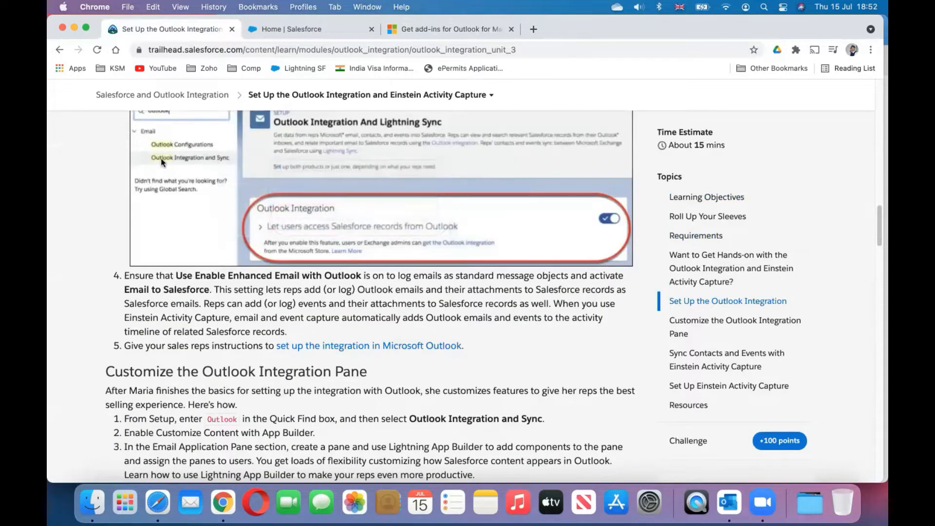
{"action": "scroll", "coordinate": [212, 316], "scroll_direction": "up", "scroll_amount": 5}
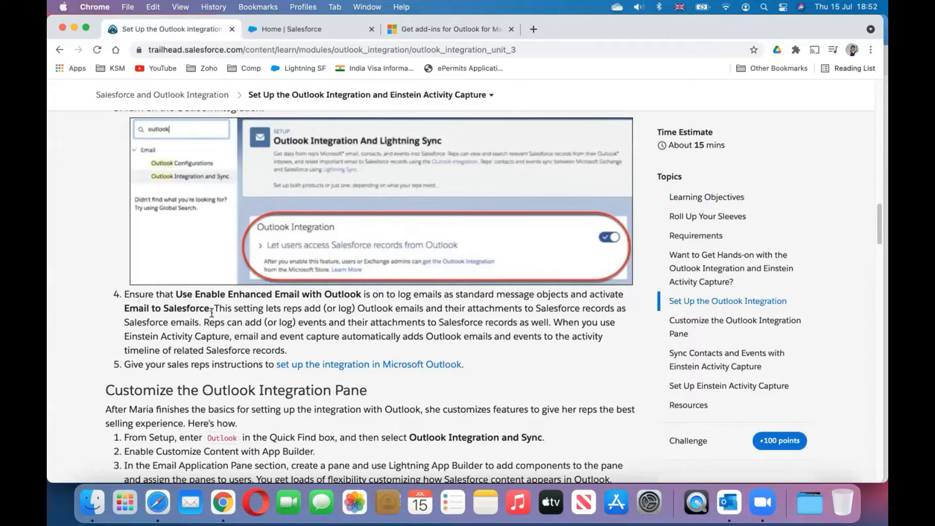
{"action": "scroll", "coordinate": [213, 317], "scroll_direction": "up", "scroll_amount": 1}
{"action": "scroll", "coordinate": [196, 344], "scroll_direction": "down", "scroll_amount": 9}
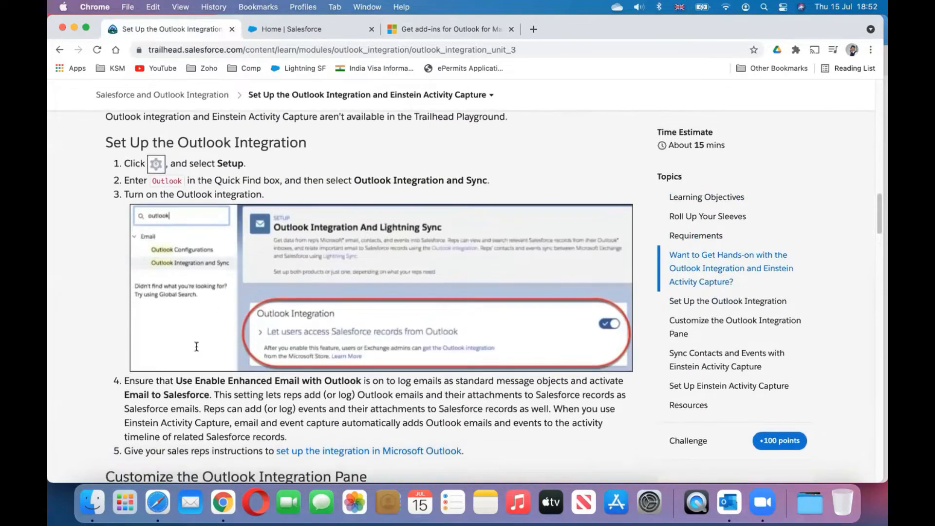
{"action": "scroll", "coordinate": [196, 346], "scroll_direction": "down", "scroll_amount": 2}
{"action": "scroll", "coordinate": [197, 347], "scroll_direction": "down", "scroll_amount": 1}
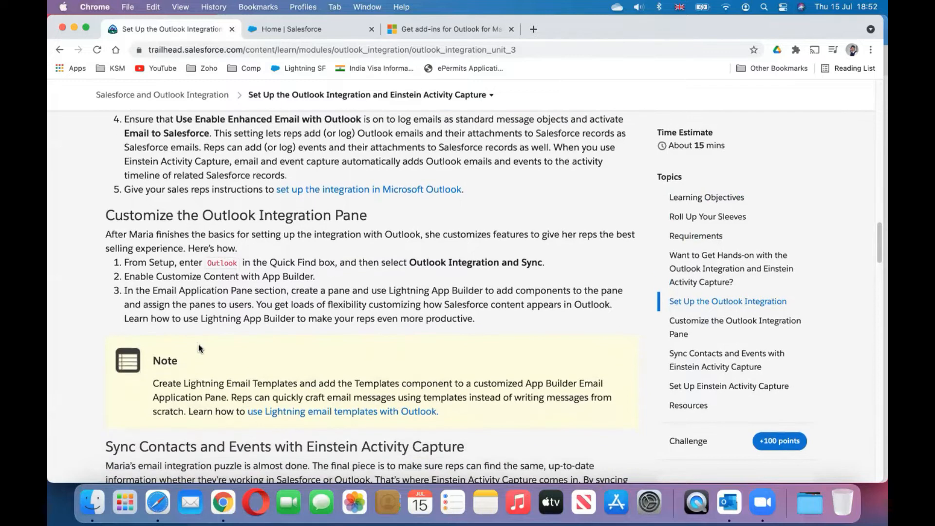
{"action": "left_click", "coordinate": [308, 30]}
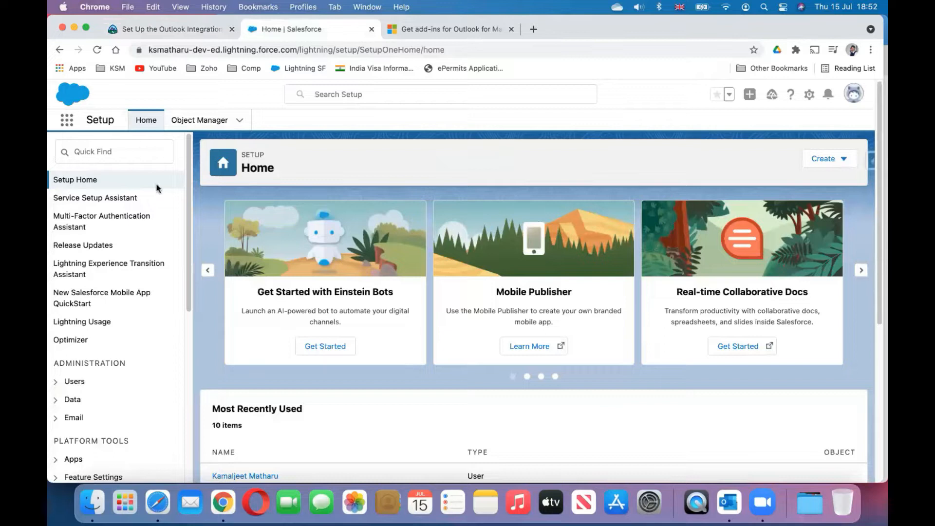
Step: Search Setup Quick Find for 'outlook' and open Outlook Integration and Sync
{"action": "left_click", "coordinate": [102, 154]}
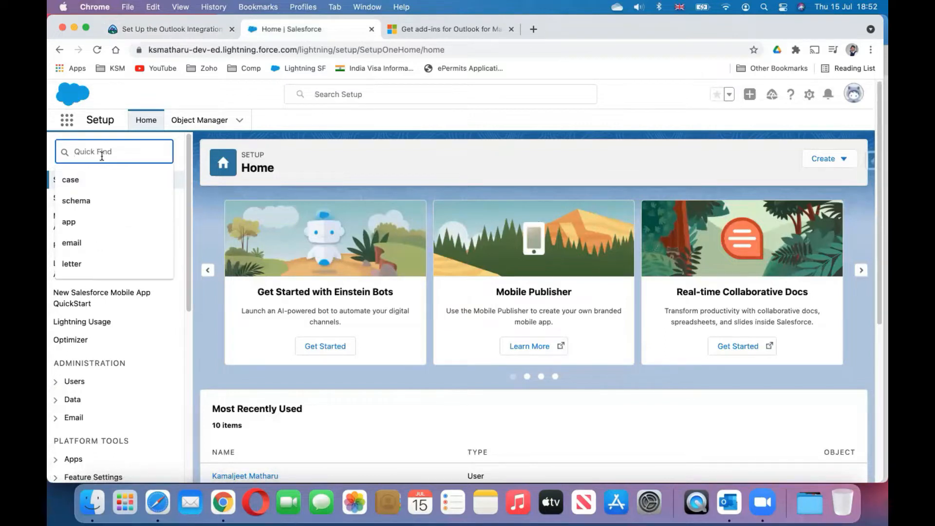
{"action": "type", "text": "out"}
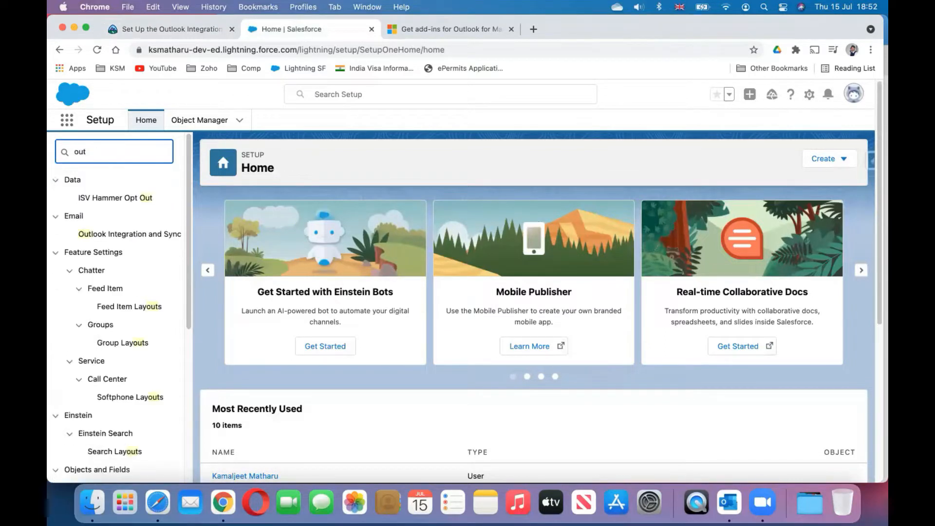
{"action": "type", "text": "look"}
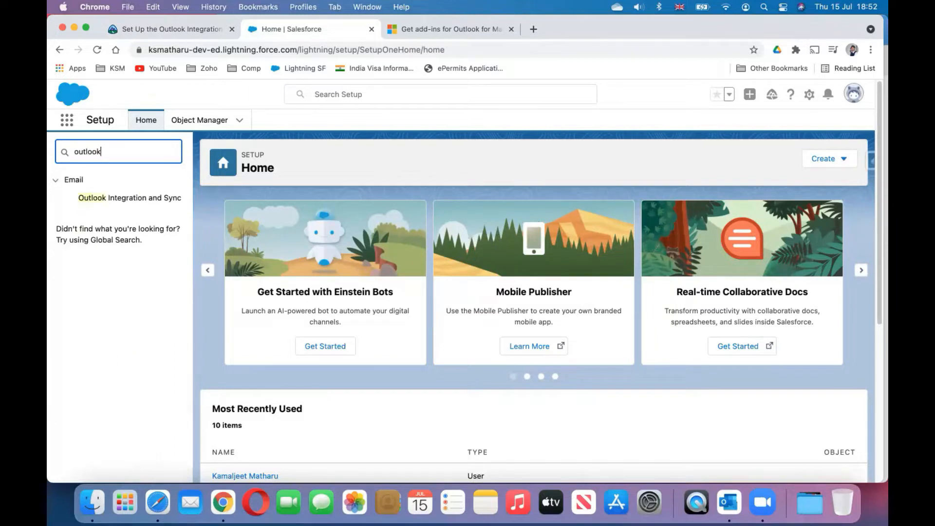
{"action": "left_click", "coordinate": [140, 202]}
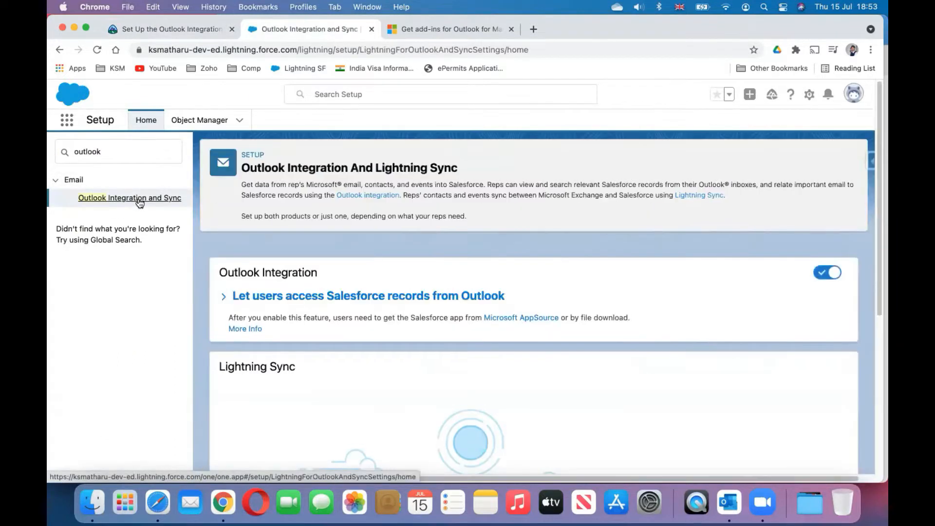
Step: Expand the details on giving users Outlook integration, highlighting 'Use Enhanced Email with Outlook' and 'Email to Salesforce'
{"action": "scroll", "coordinate": [356, 274], "scroll_direction": "down", "scroll_amount": 1}
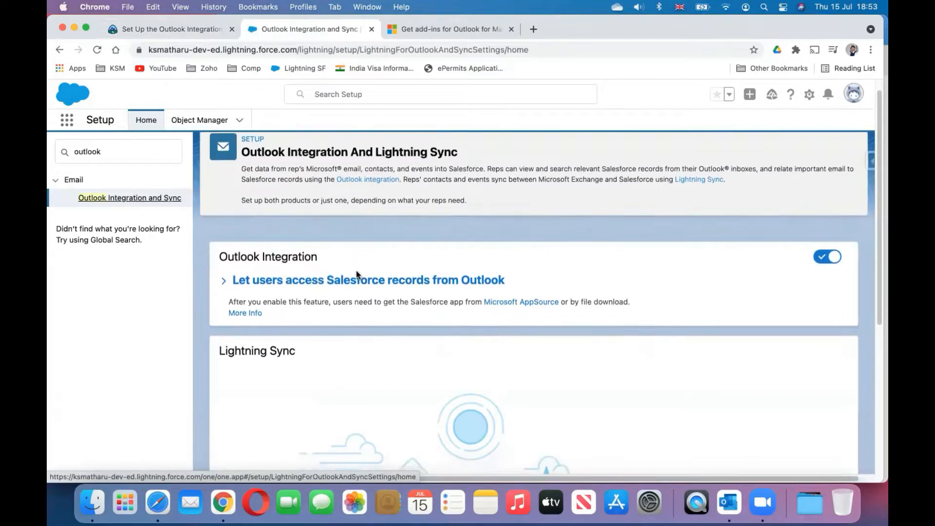
{"action": "left_click", "coordinate": [222, 282]}
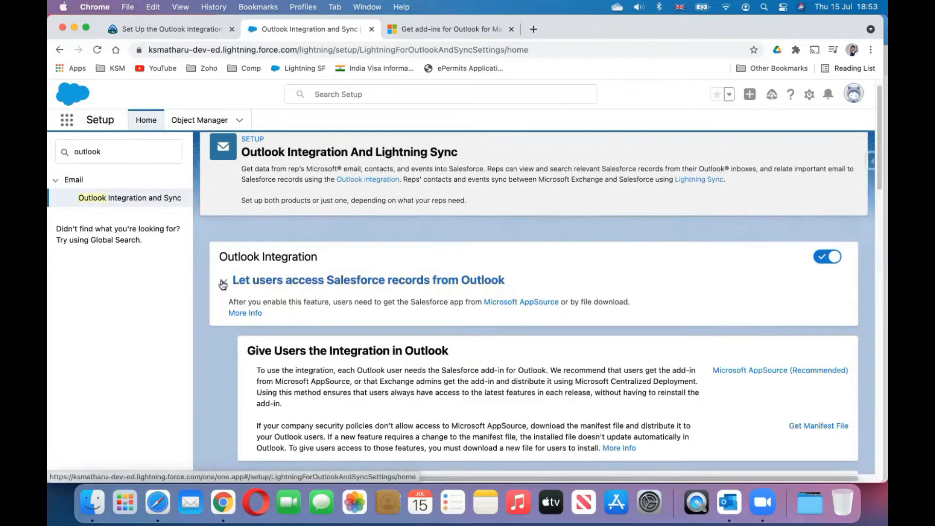
{"action": "scroll", "coordinate": [326, 313], "scroll_direction": "down", "scroll_amount": 5}
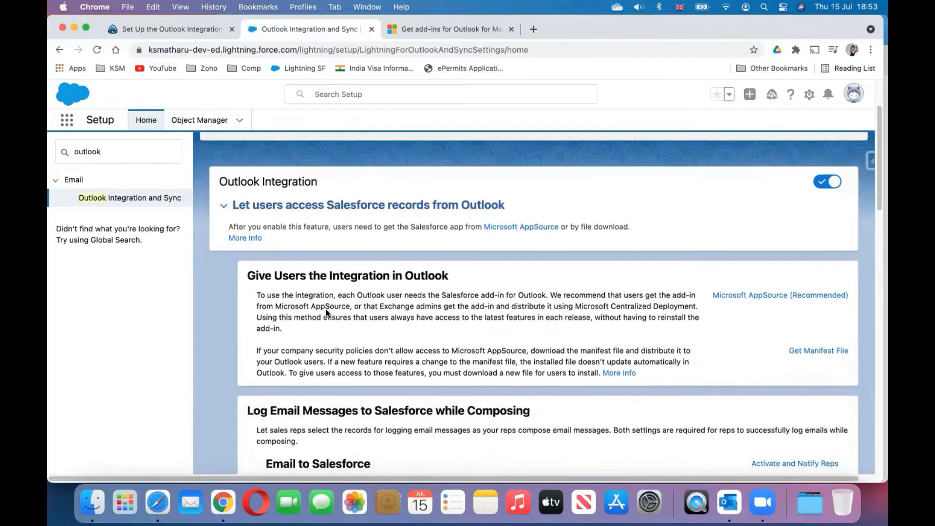
{"action": "scroll", "coordinate": [331, 308], "scroll_direction": "down", "scroll_amount": 8}
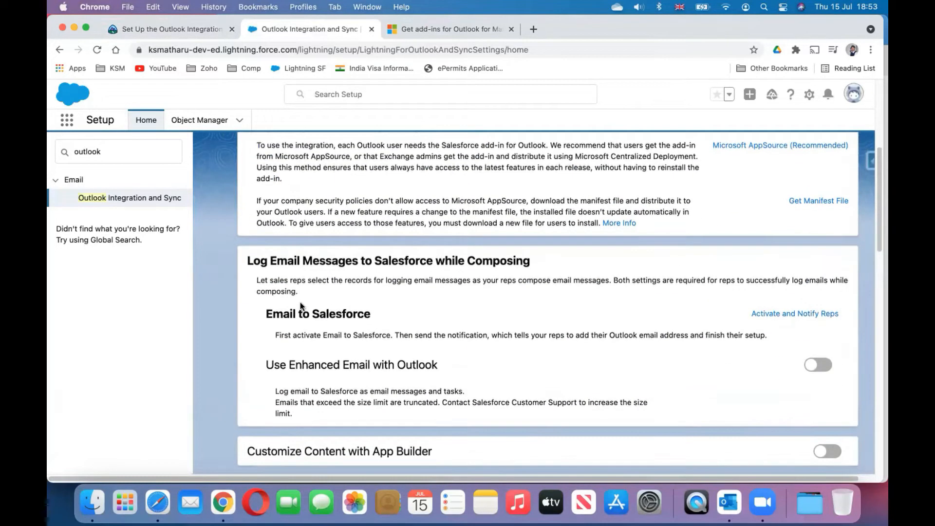
{"action": "left_click_drag", "start_coordinate": [431, 370], "coordinate": [325, 370]}
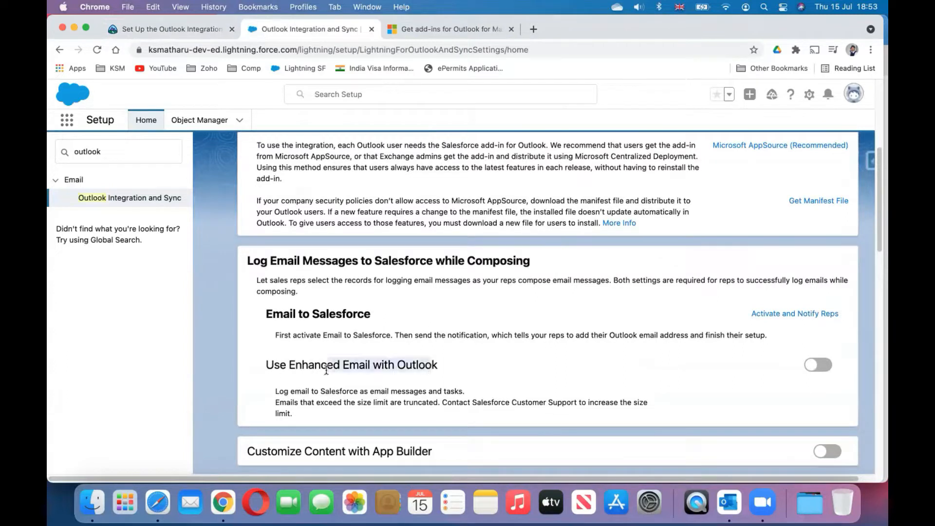
{"action": "left_click", "coordinate": [334, 339]}
{"action": "left_click_drag", "start_coordinate": [390, 336], "coordinate": [323, 336]}
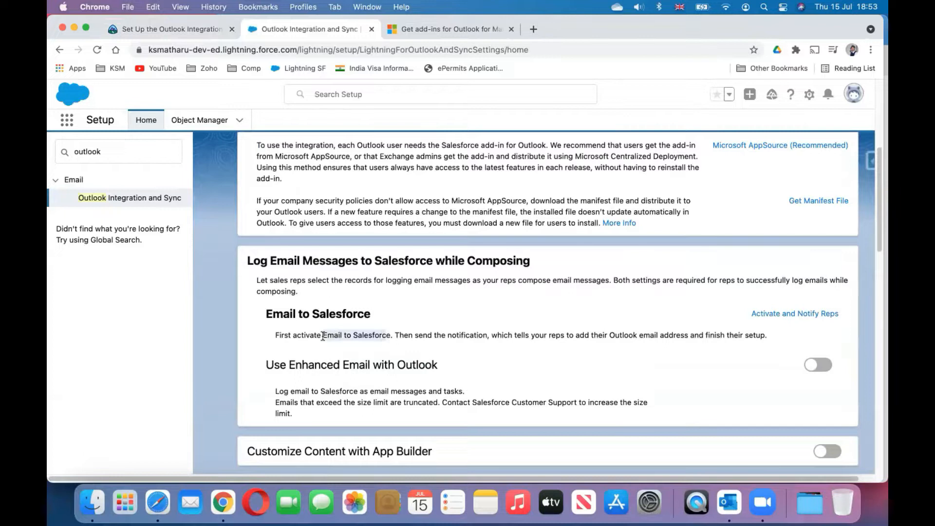
Step: Scroll through the rest of the Outlook Integration and Sync page and back to the top
{"action": "scroll", "coordinate": [326, 336], "scroll_direction": "down", "scroll_amount": 5}
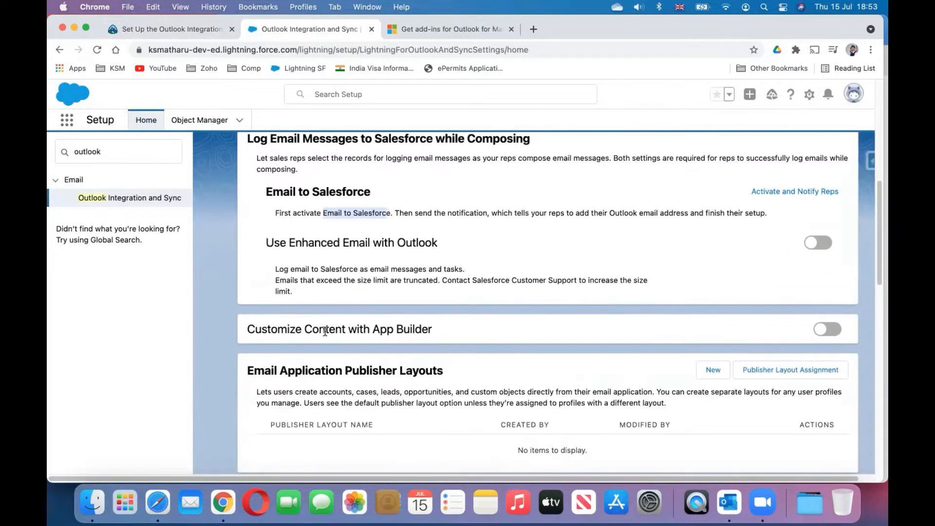
{"action": "scroll", "coordinate": [329, 340], "scroll_direction": "down", "scroll_amount": 2}
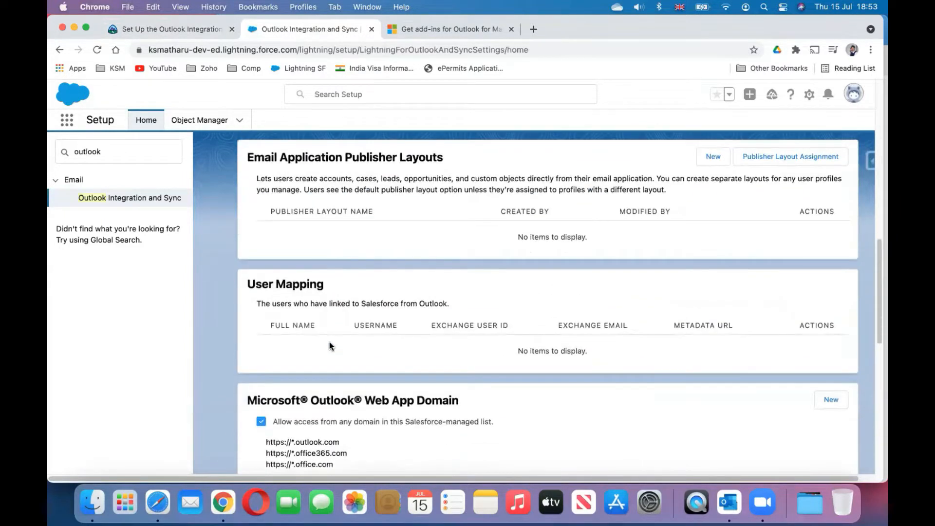
{"action": "scroll", "coordinate": [329, 342], "scroll_direction": "down", "scroll_amount": 5}
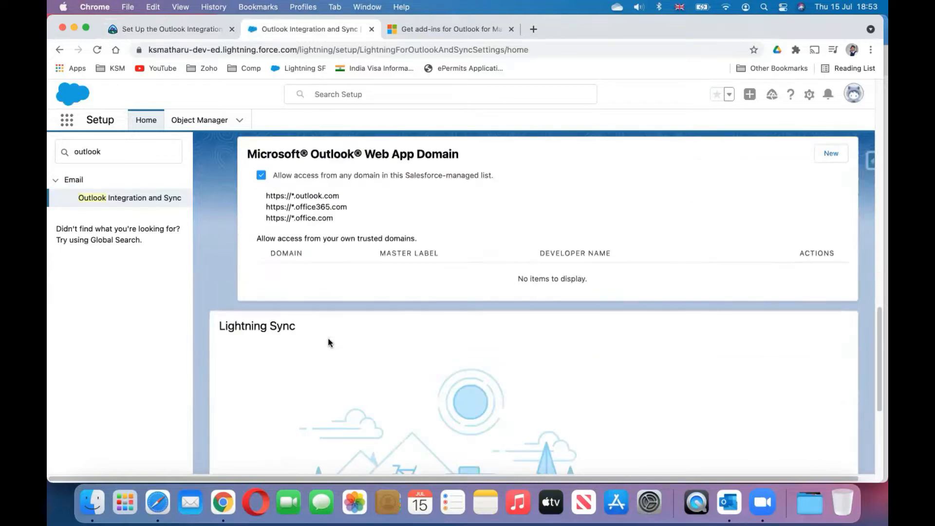
{"action": "scroll", "coordinate": [328, 342], "scroll_direction": "down", "scroll_amount": 2}
{"action": "scroll", "coordinate": [329, 342], "scroll_direction": "up", "scroll_amount": 7}
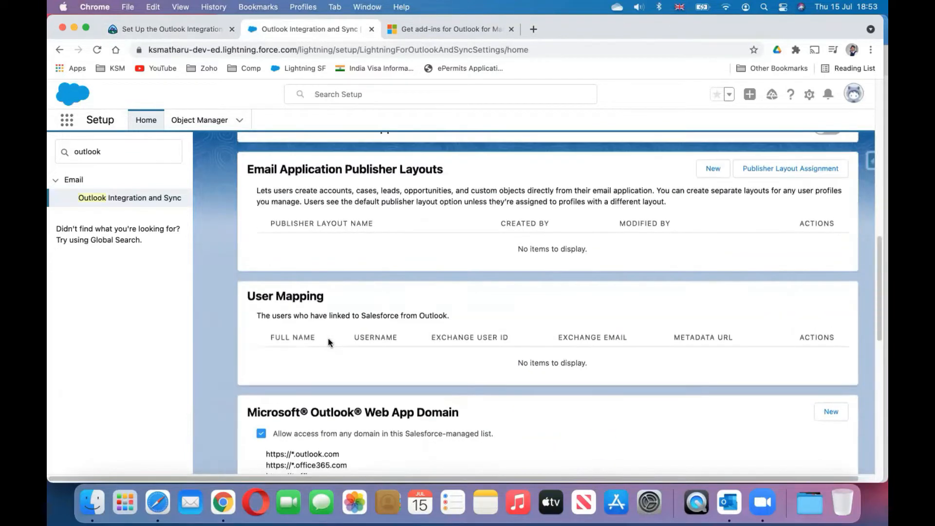
{"action": "scroll", "coordinate": [328, 342], "scroll_direction": "down", "scroll_amount": 8}
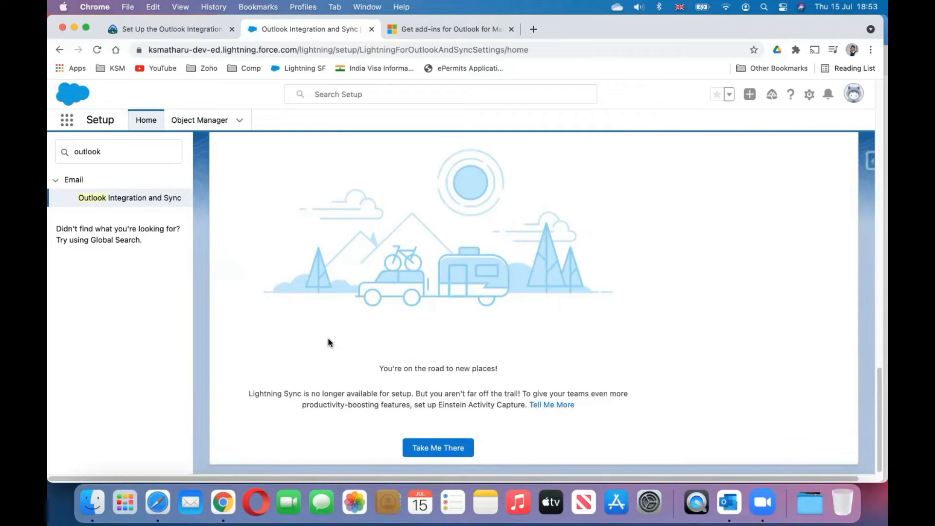
{"action": "scroll", "coordinate": [328, 342], "scroll_direction": "up", "scroll_amount": 3}
{"action": "scroll", "coordinate": [328, 342], "scroll_direction": "down", "scroll_amount": 3}
{"action": "scroll", "coordinate": [328, 342], "scroll_direction": "up", "scroll_amount": 8}
{"action": "scroll", "coordinate": [328, 342], "scroll_direction": "up", "scroll_amount": 6}
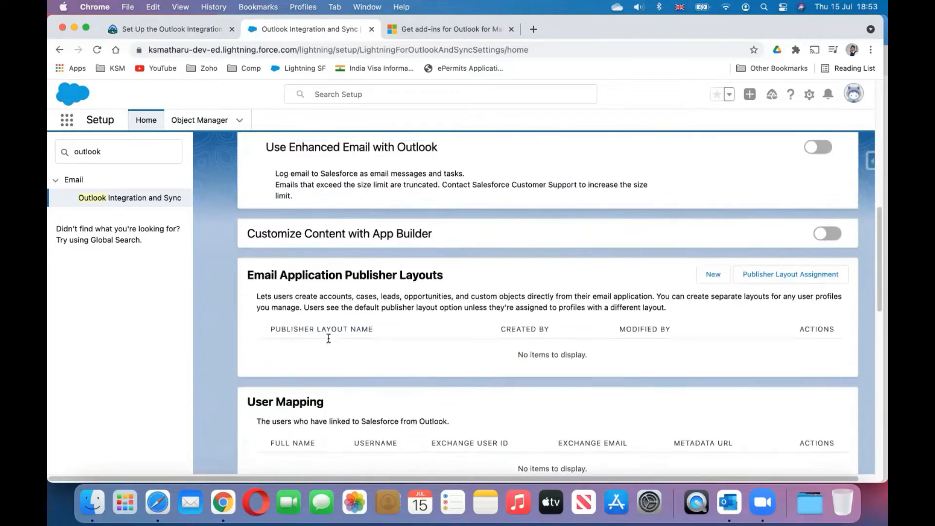
{"action": "scroll", "coordinate": [328, 338], "scroll_direction": "up", "scroll_amount": 5}
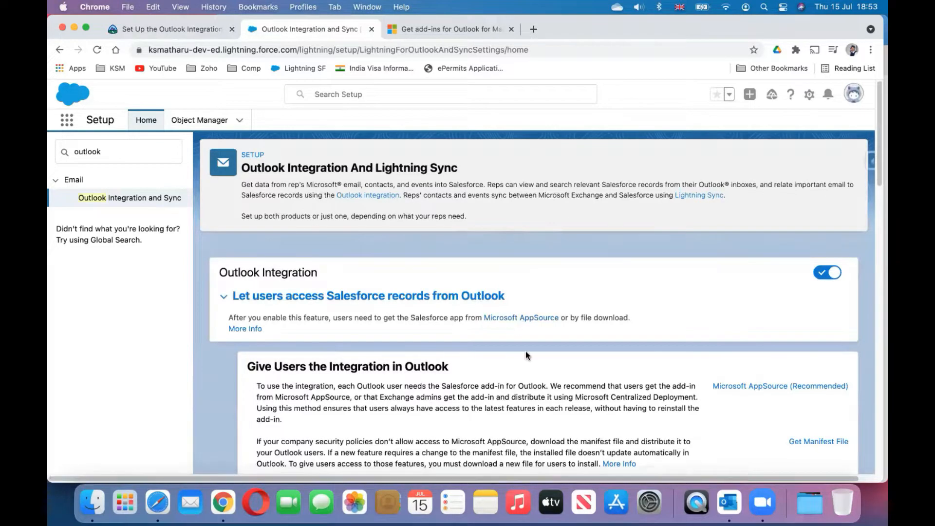
{"action": "scroll", "coordinate": [525, 352], "scroll_direction": "down", "scroll_amount": 1}
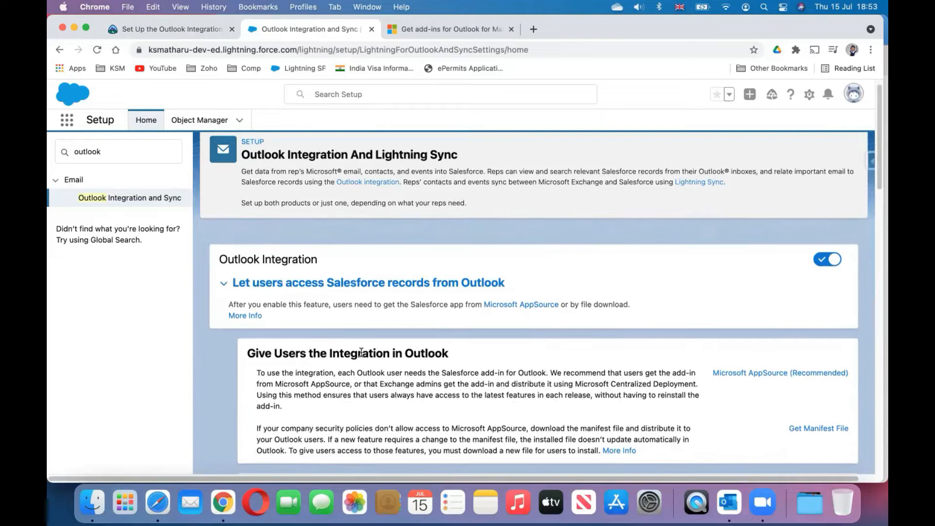
{"action": "left_click_drag", "start_coordinate": [329, 356], "coordinate": [495, 355]}
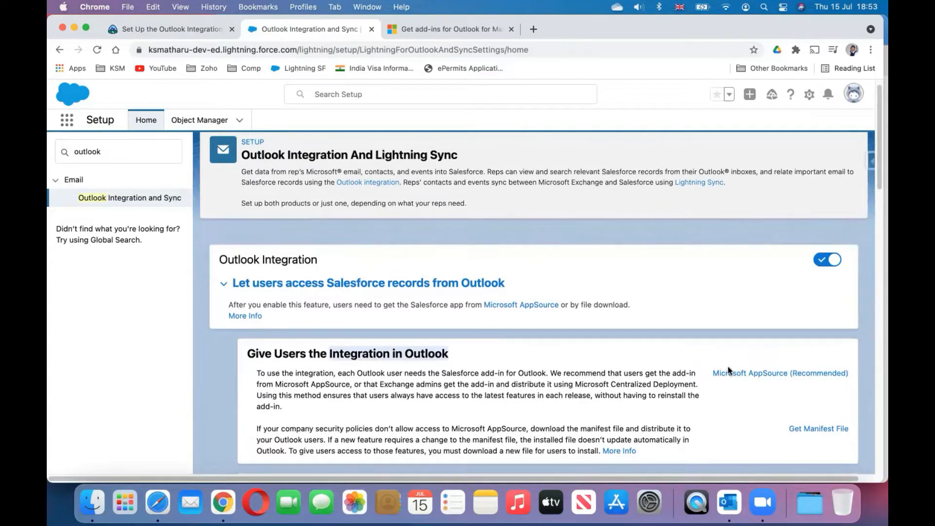
{"action": "scroll", "coordinate": [762, 437], "scroll_direction": "down", "scroll_amount": 3}
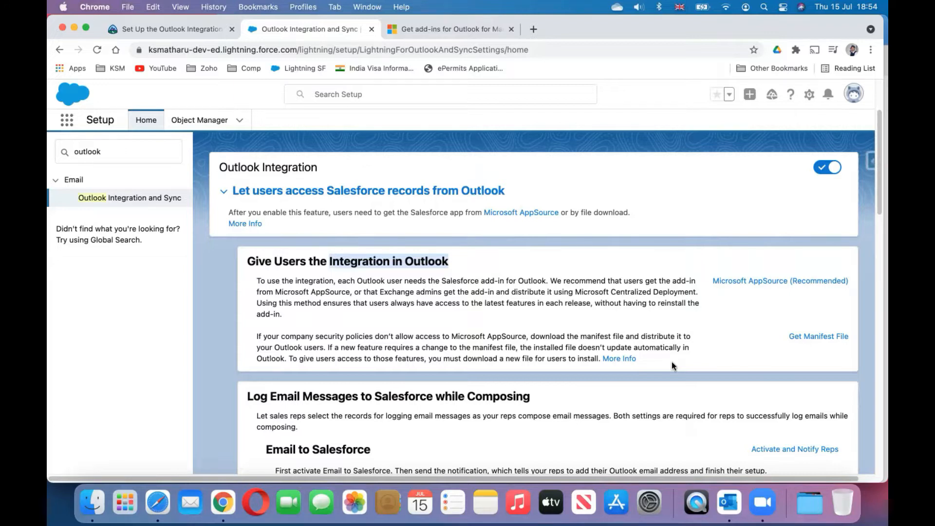
{"action": "left_click", "coordinate": [760, 504]}
{"action": "left_click", "coordinate": [231, 350]}
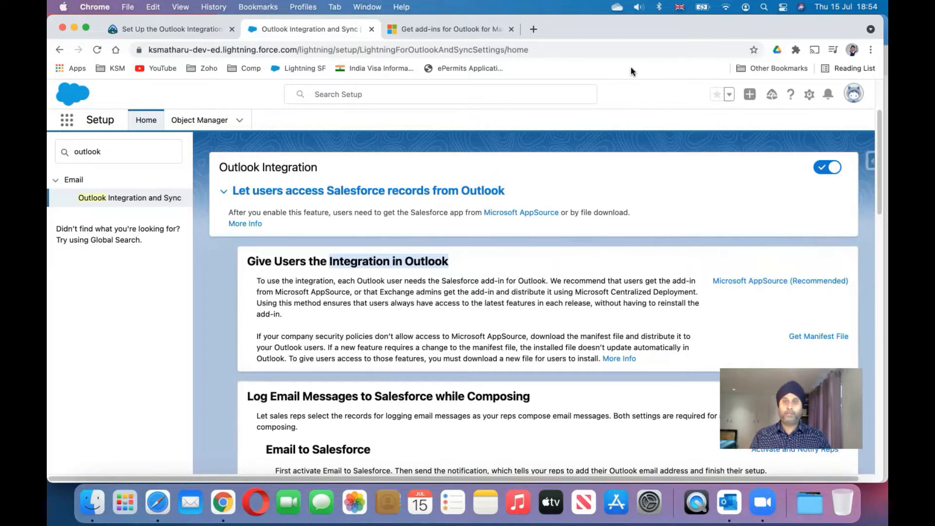
{"action": "scroll", "coordinate": [582, 272], "scroll_direction": "down", "scroll_amount": 1}
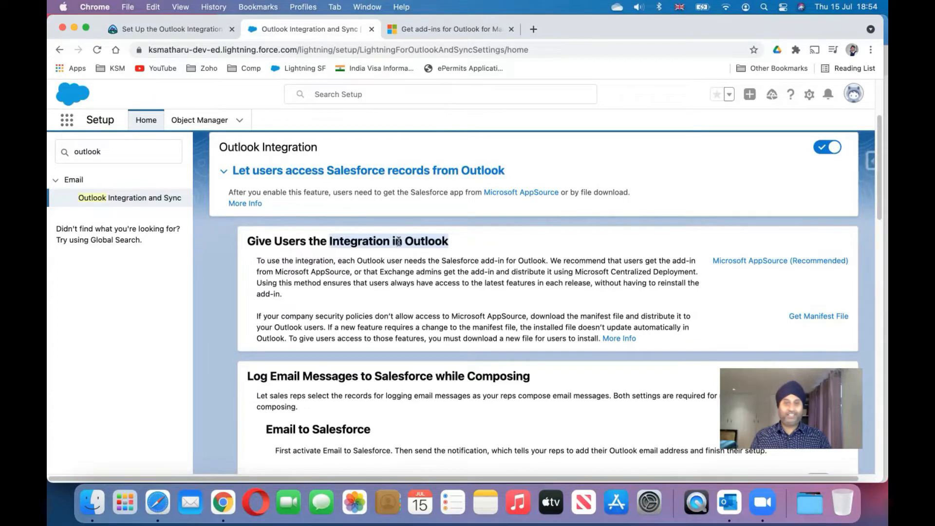
{"action": "scroll", "coordinate": [399, 241], "scroll_direction": "down", "scroll_amount": 3}
{"action": "scroll", "coordinate": [399, 242], "scroll_direction": "up", "scroll_amount": 8}
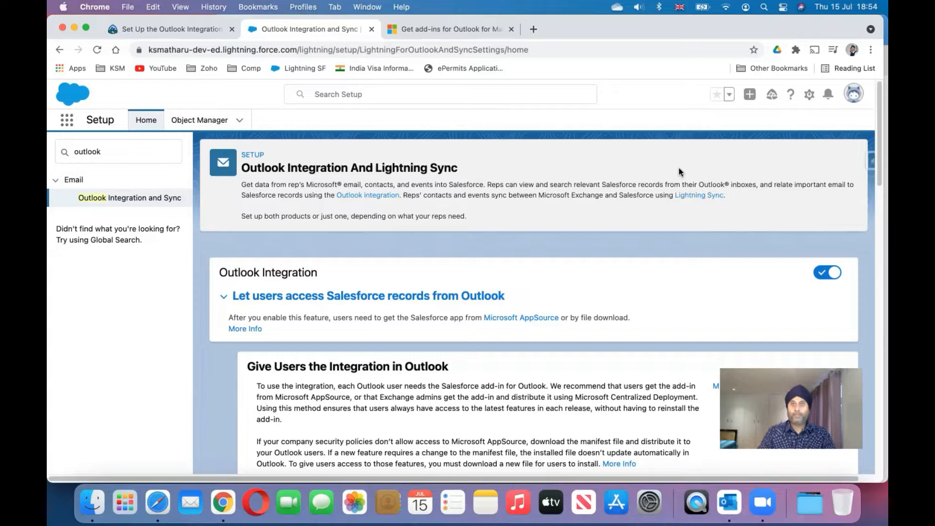
{"action": "left_click", "coordinate": [449, 30]}
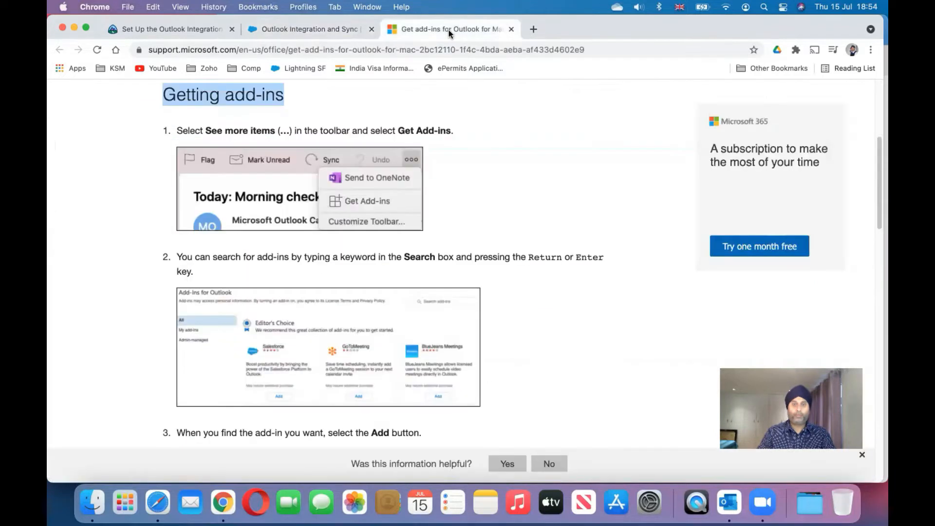
{"action": "left_click", "coordinate": [326, 35]}
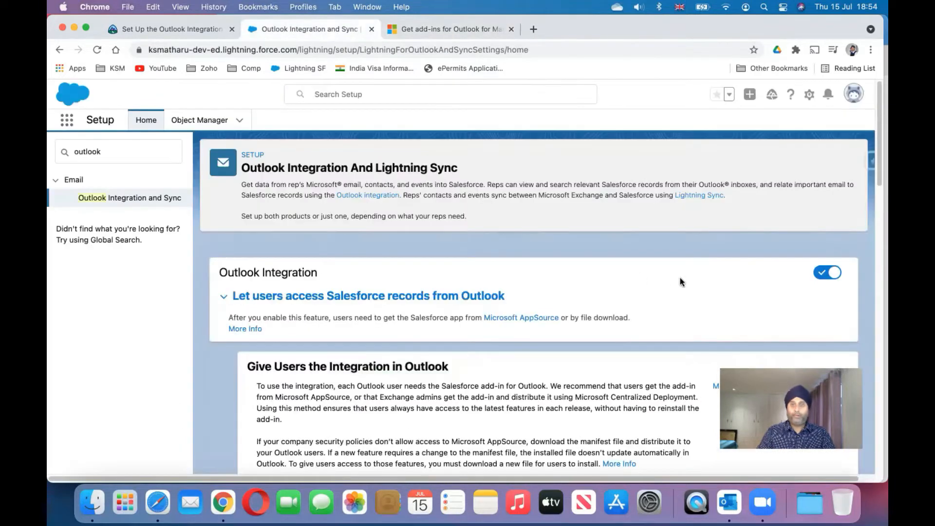
{"action": "scroll", "coordinate": [564, 267], "scroll_direction": "down", "scroll_amount": 1}
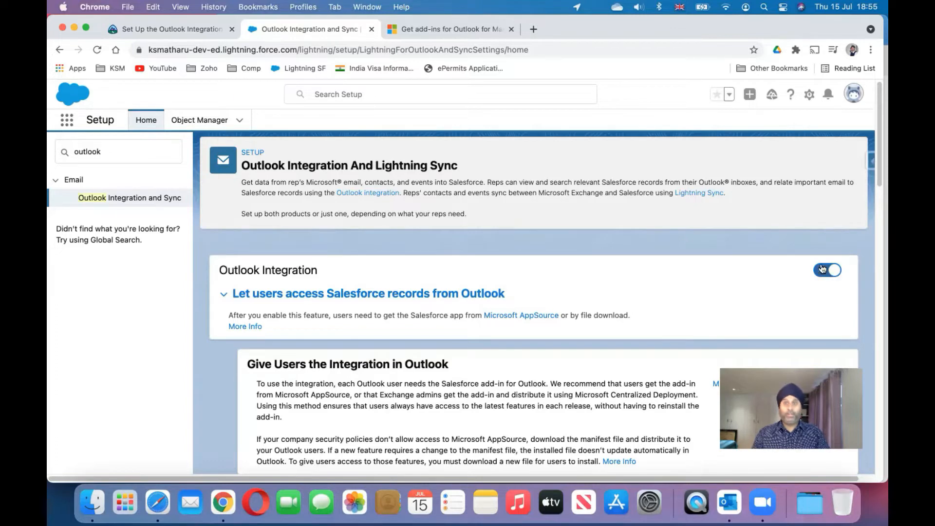
Step: Bring Outlook forward and close the separately opened digest email window
{"action": "left_click", "coordinate": [725, 507]}
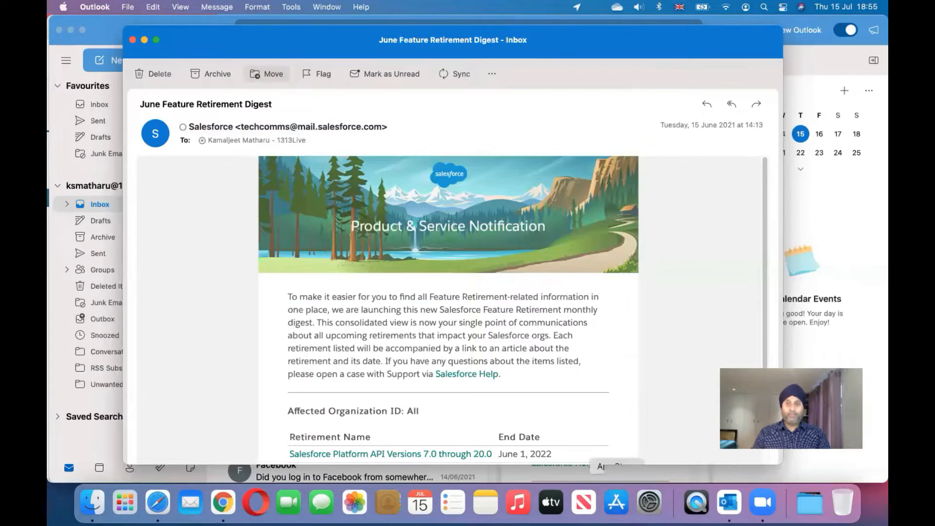
{"action": "left_click", "coordinate": [132, 39]}
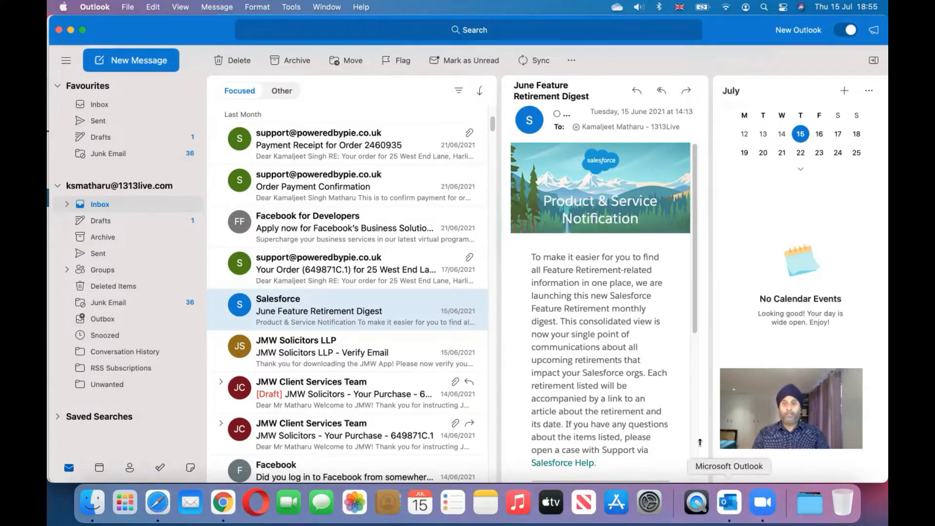
{"action": "double_click", "coordinate": [347, 314]}
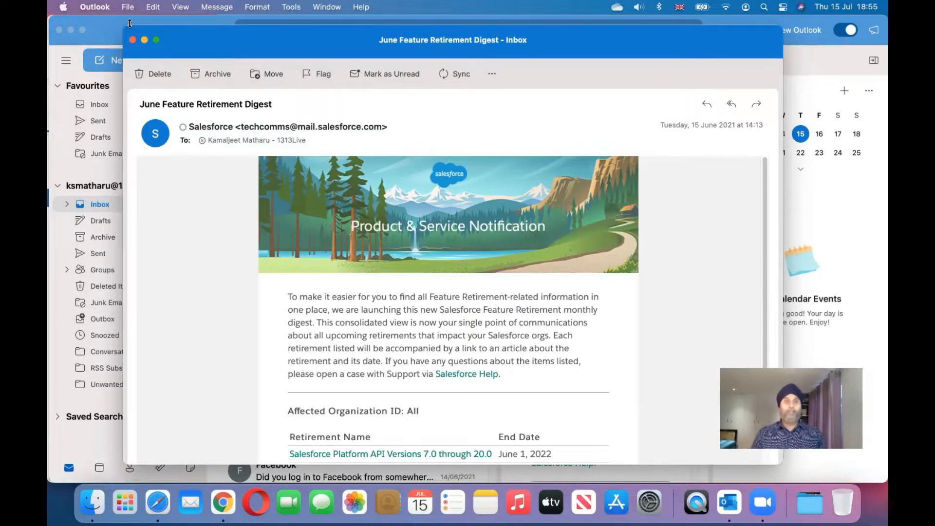
{"action": "left_click", "coordinate": [133, 40]}
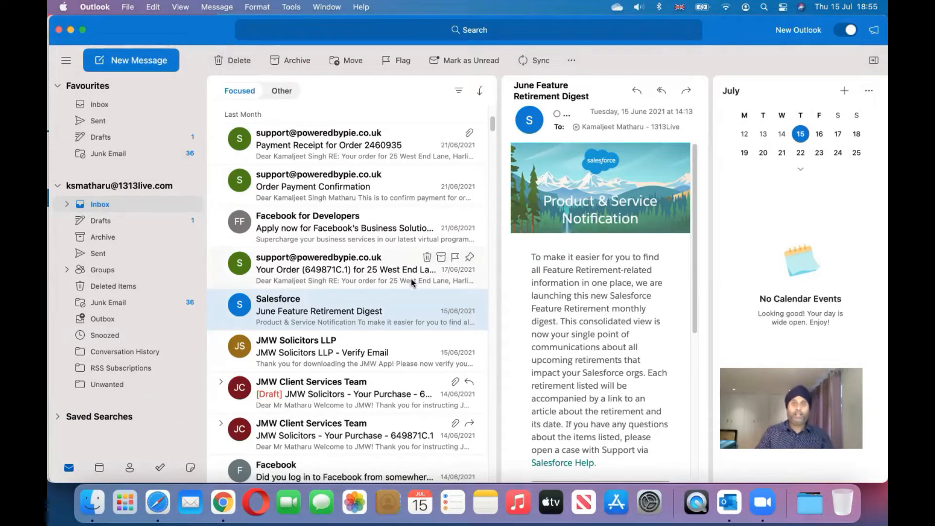
Step: Browse other inbox messages, then reselect the June Feature Retirement Digest in the reading pane
{"action": "left_click", "coordinate": [348, 280]}
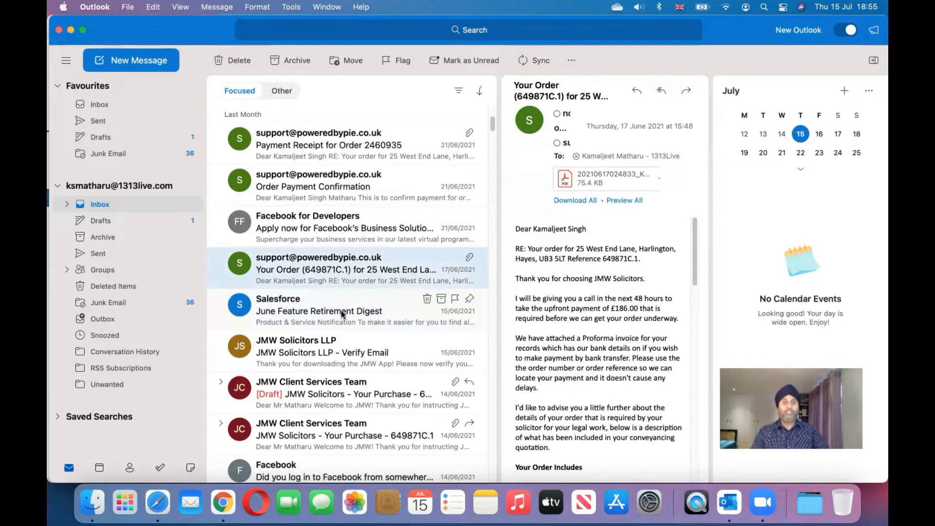
{"action": "left_click", "coordinate": [342, 319]}
{"action": "scroll", "coordinate": [338, 323], "scroll_direction": "down", "scroll_amount": 3}
{"action": "left_click", "coordinate": [306, 358]}
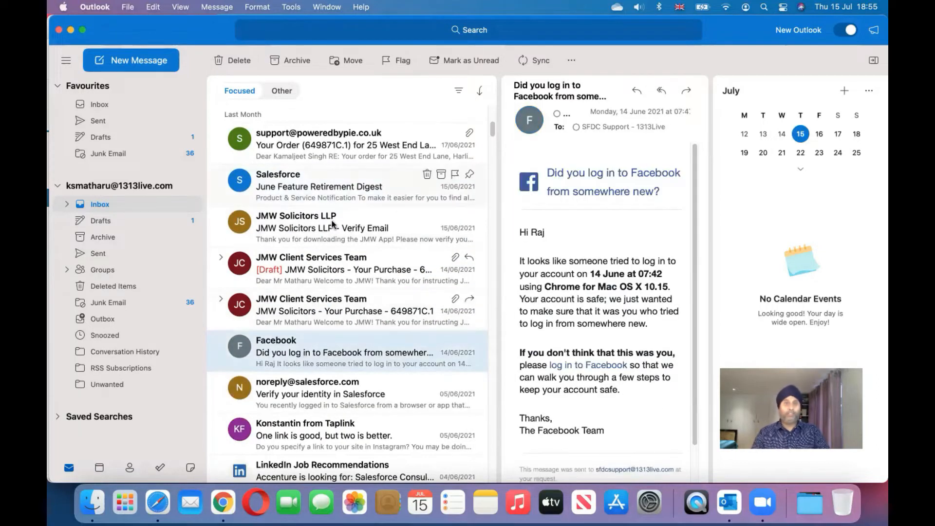
{"action": "left_click", "coordinate": [304, 195]}
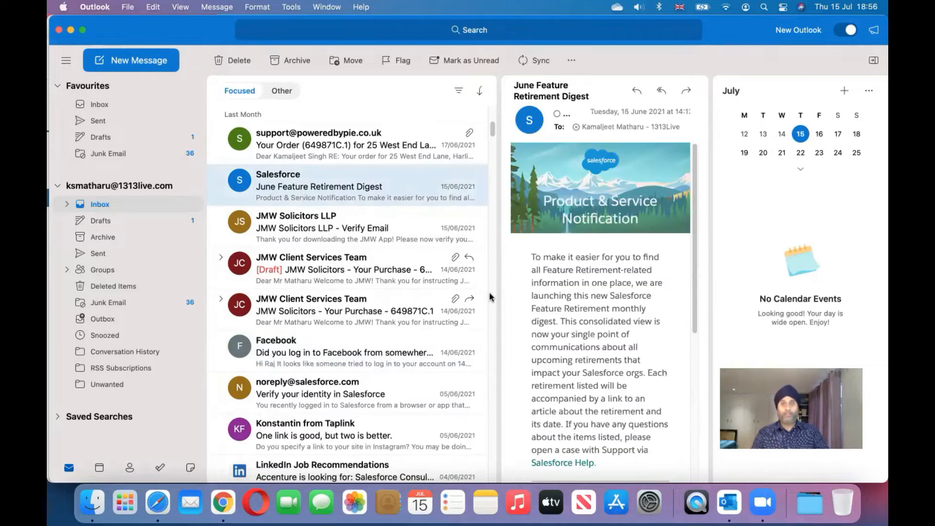
{"action": "scroll", "coordinate": [343, 236], "scroll_direction": "down", "scroll_amount": 1}
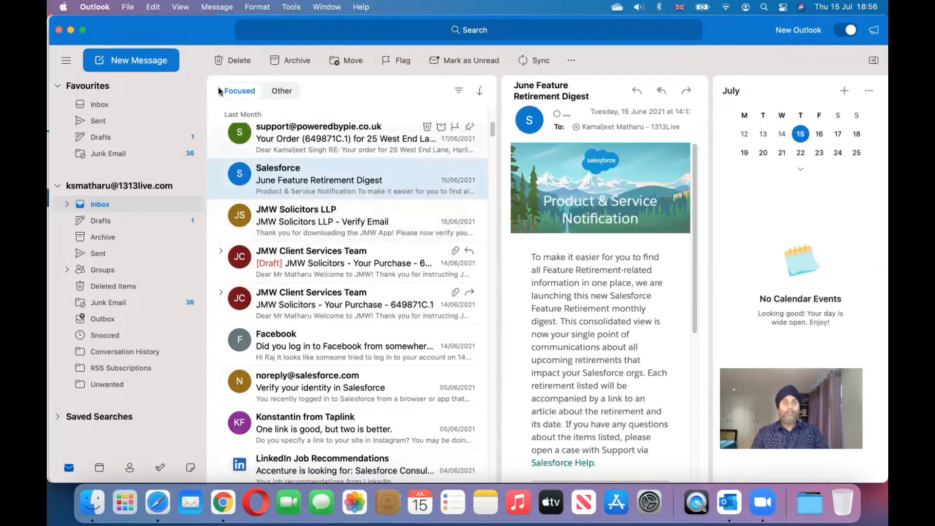
Step: Check the Tools menu, then open the toolbar '…' menu to reveal Get Add-ins
{"action": "left_click", "coordinate": [281, 9]}
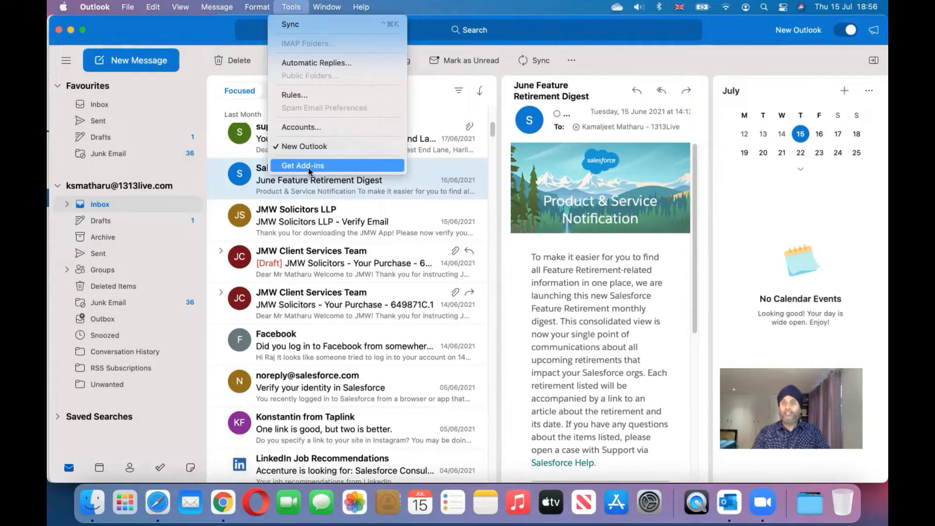
{"action": "left_click", "coordinate": [571, 60]}
{"action": "left_click", "coordinate": [572, 61]}
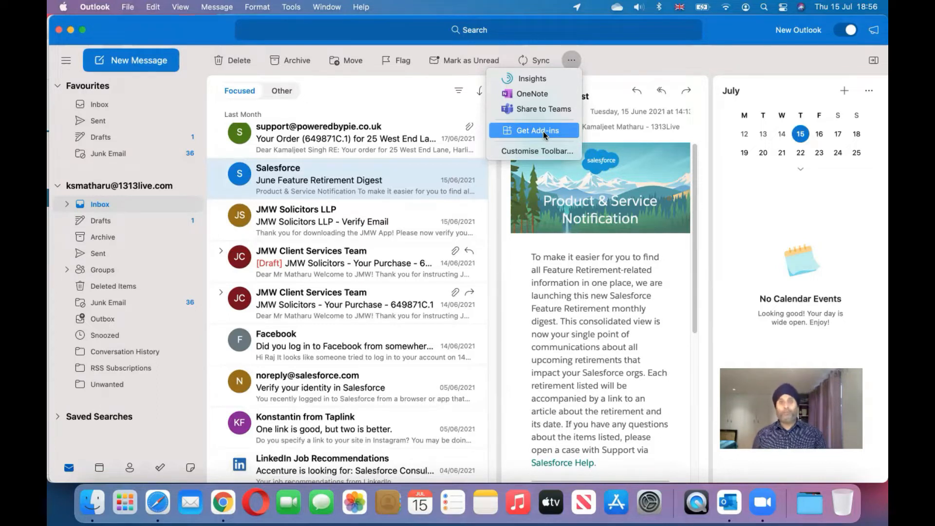
Step: Search the add-ins store for 'salesforce' and add the Salesforce add-in, accepting the terms
{"action": "left_click", "coordinate": [536, 127]}
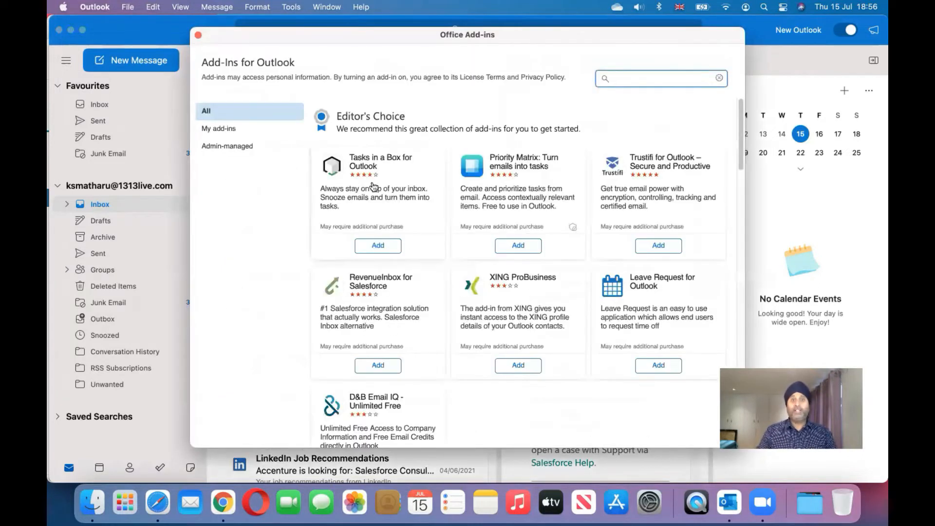
{"action": "type", "text": "salesforce"}
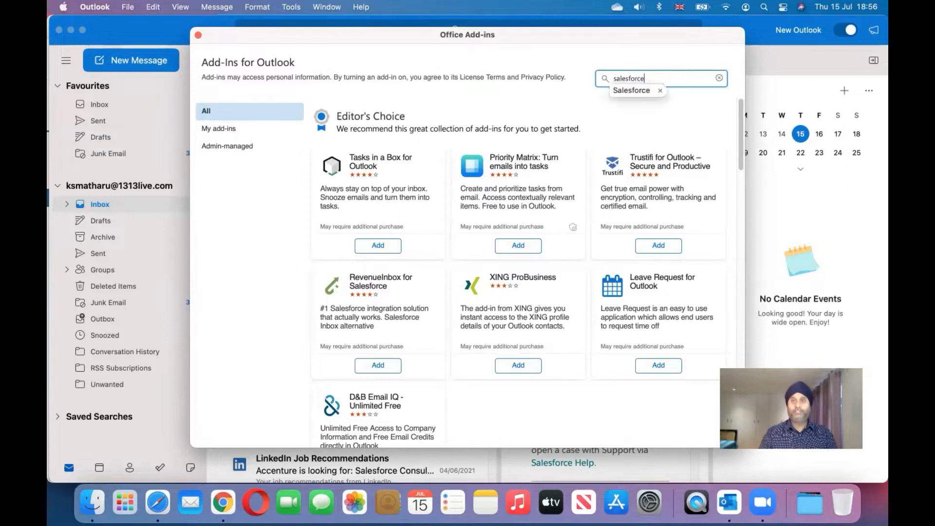
{"action": "key", "text": "Return"}
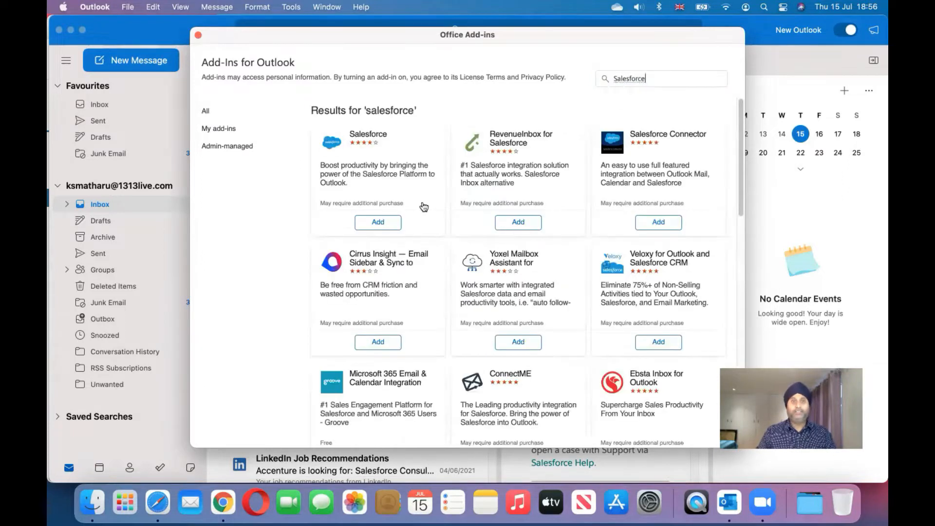
{"action": "left_click", "coordinate": [384, 224]}
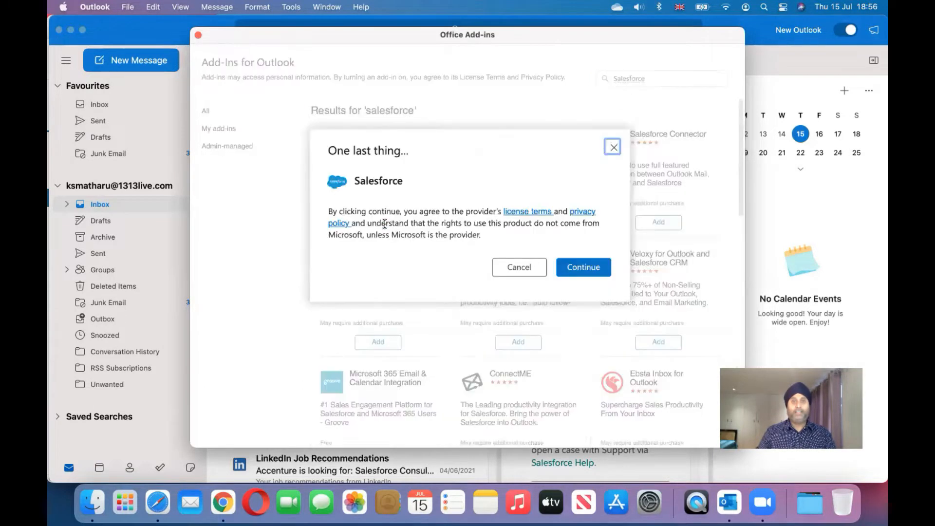
{"action": "left_click", "coordinate": [576, 270]}
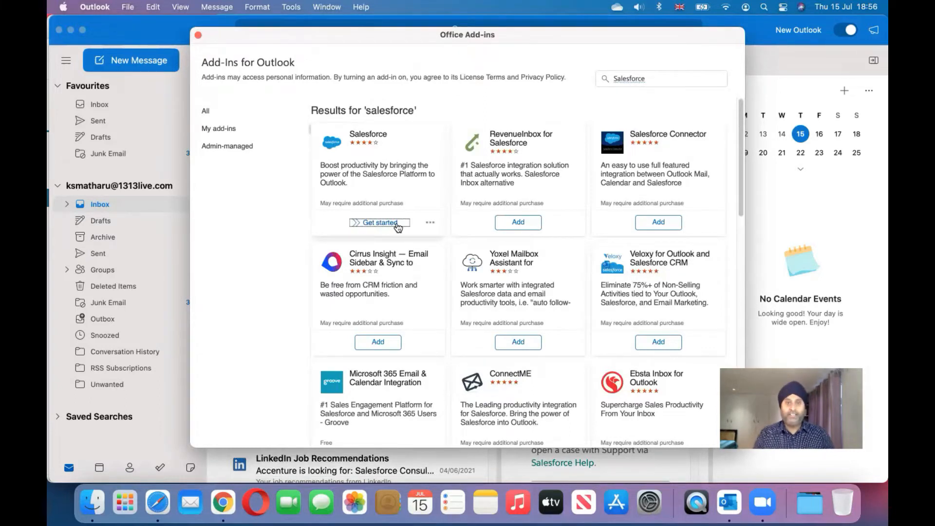
Step: Review the Salesforce add-in's Get started information and close the store
{"action": "left_click", "coordinate": [407, 224]}
{"action": "scroll", "coordinate": [297, 261], "scroll_direction": "down", "scroll_amount": 10}
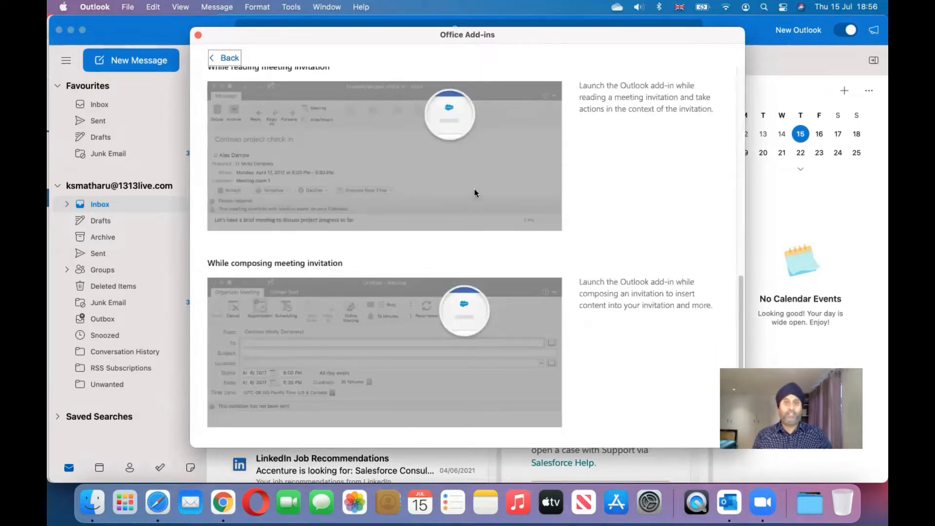
{"action": "scroll", "coordinate": [453, 244], "scroll_direction": "up", "scroll_amount": 10}
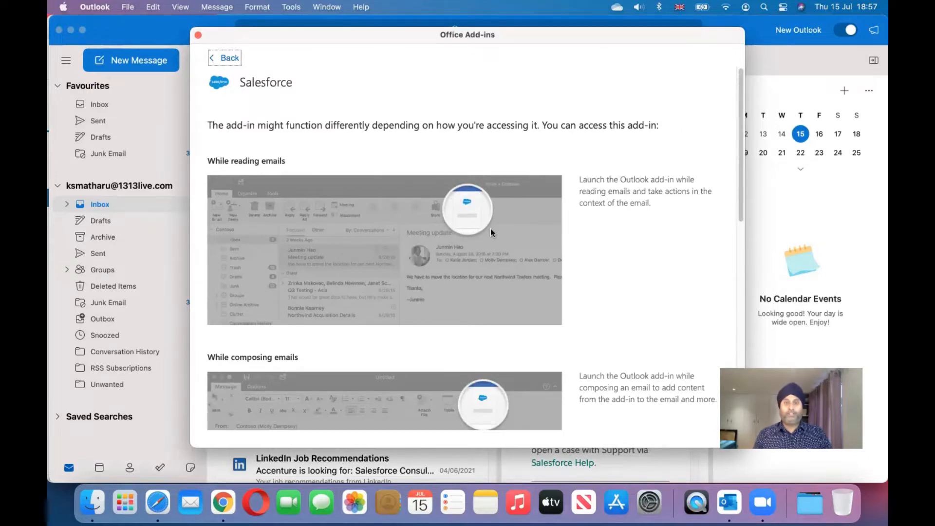
{"action": "left_click", "coordinate": [198, 35]}
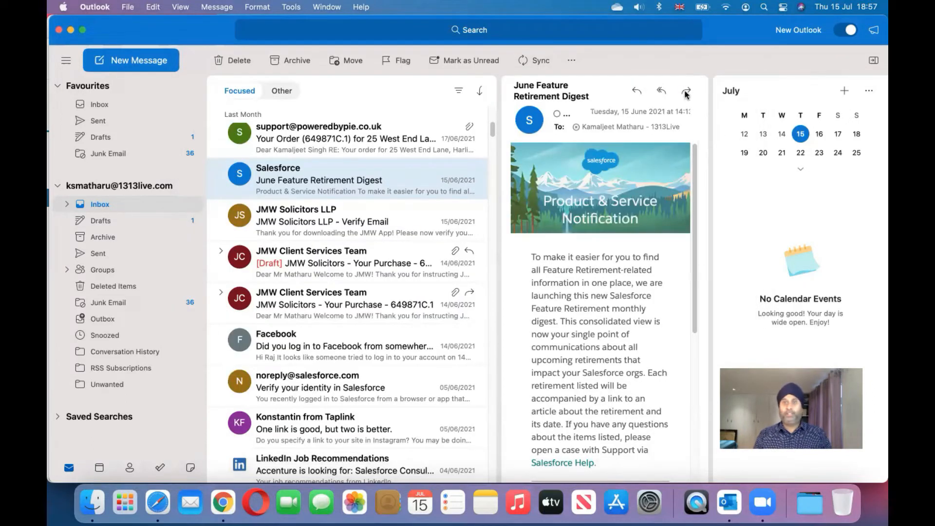
Step: Launch the Salesforce add-in from the toolbar '…' menu for the digest email
{"action": "left_click", "coordinate": [568, 59]}
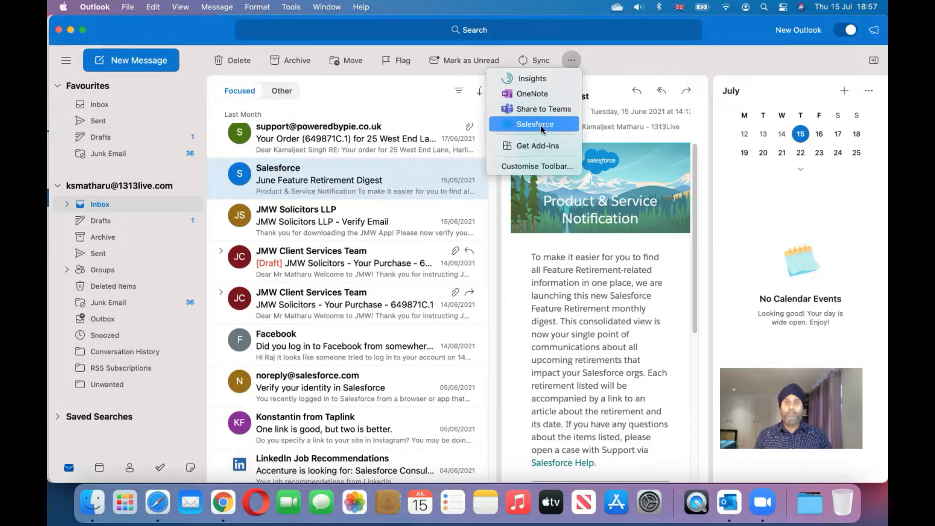
{"action": "left_click", "coordinate": [513, 124]}
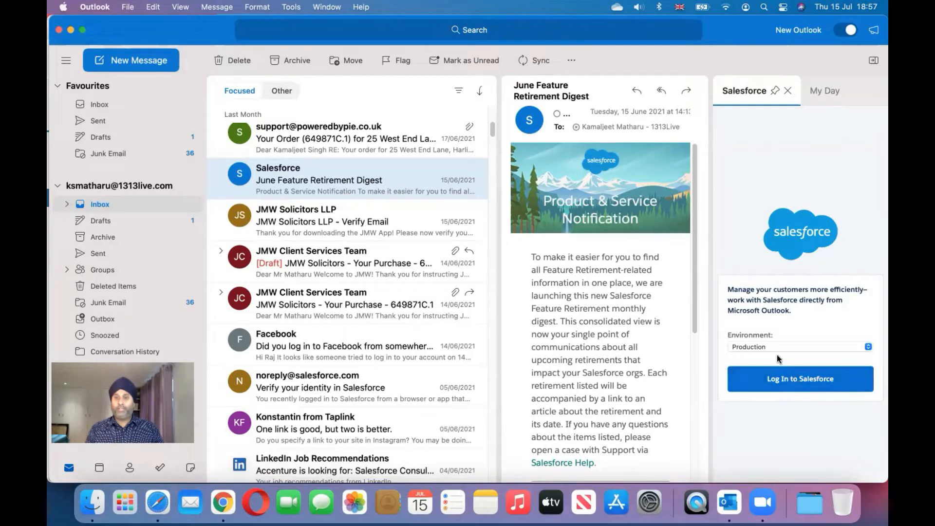
Step: Keep the environment on Production and start the Salesforce login
{"action": "left_click", "coordinate": [759, 346]}
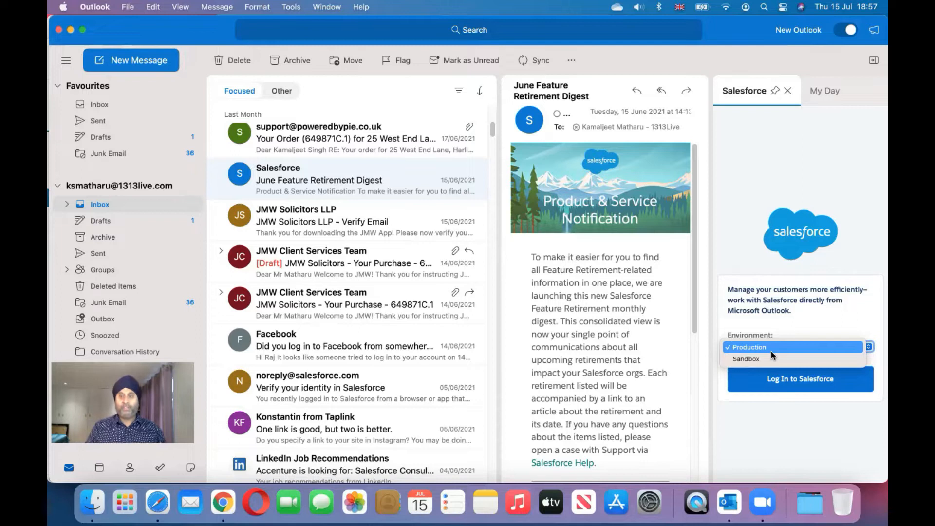
{"action": "left_click", "coordinate": [765, 350]}
{"action": "left_click", "coordinate": [769, 379]}
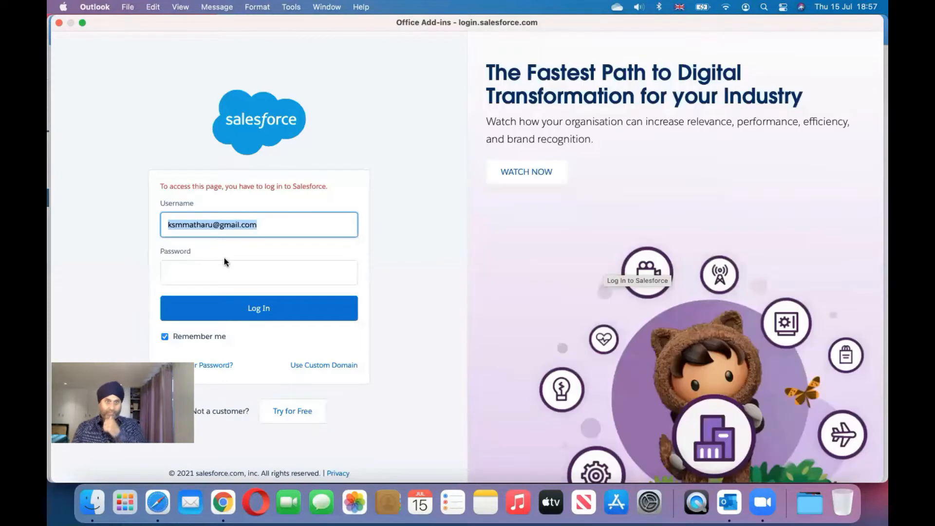
Step: Replace the prefilled username with the developer account's email address, fixing the stray quote typo
{"action": "left_click", "coordinate": [205, 228]}
{"action": "key", "text": "super+a"}
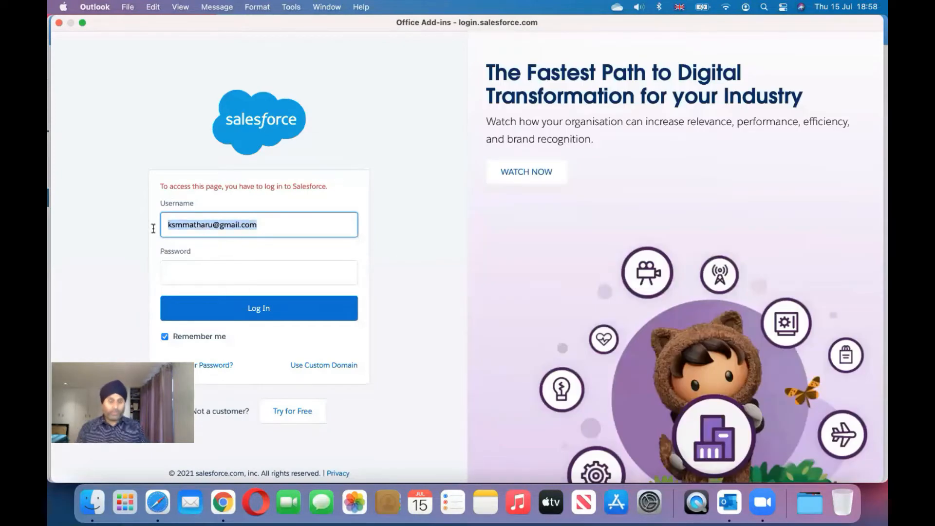
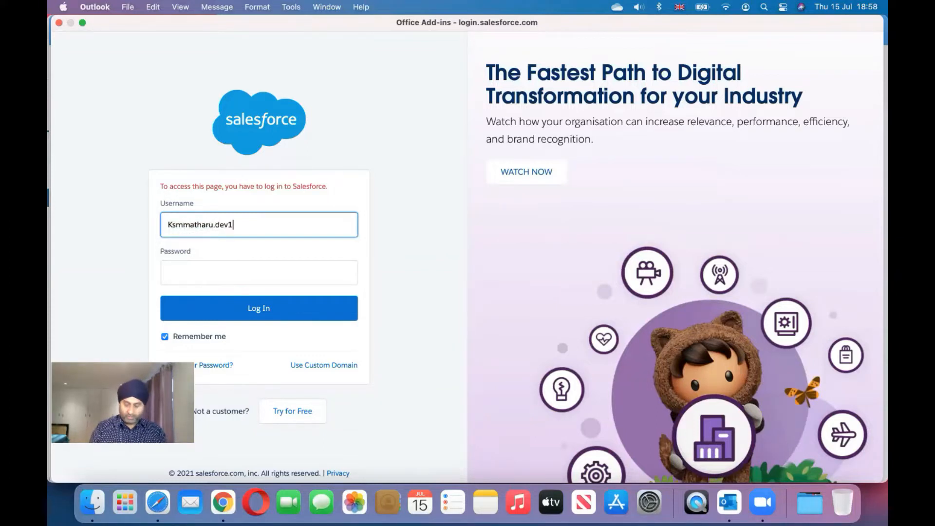
{"action": "key", "text": "Tab"}
{"action": "left_click", "coordinate": [234, 222]}
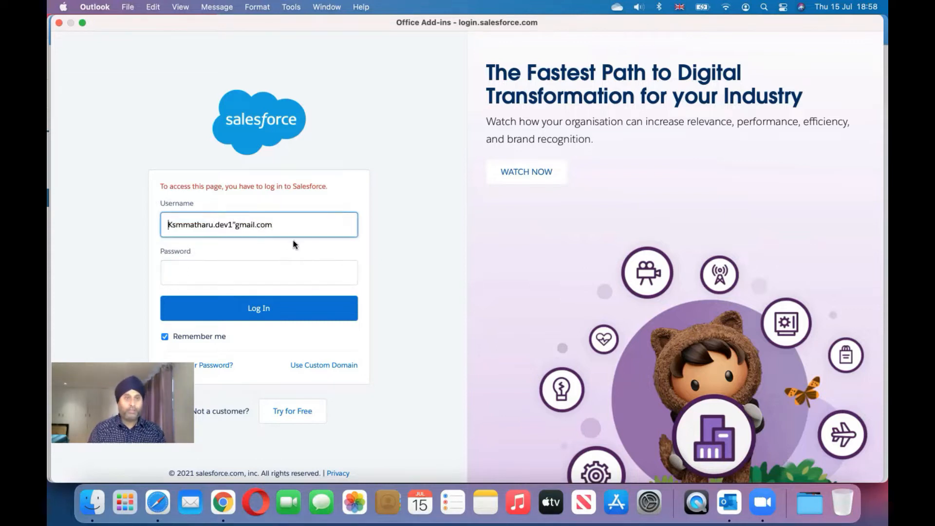
{"action": "left_click", "coordinate": [234, 224]}
{"action": "key", "text": "BackSpace"}
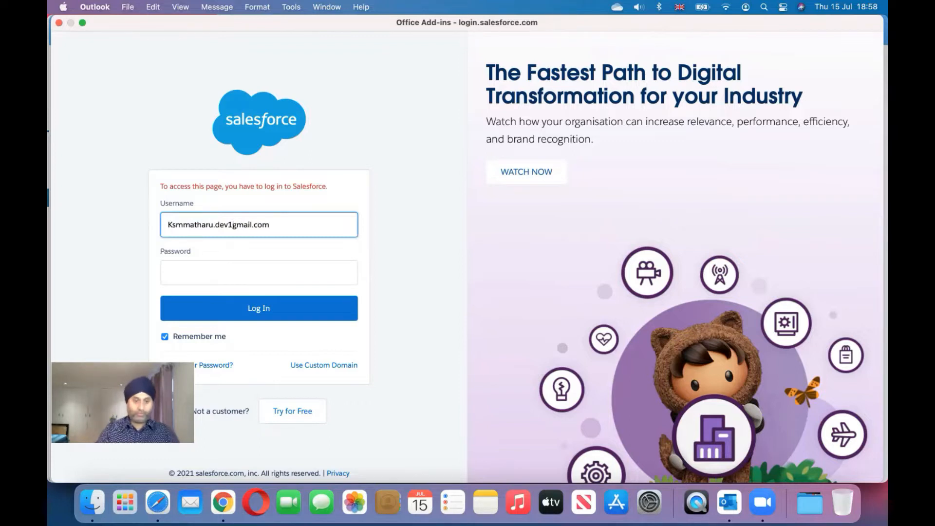
{"action": "type", "text": "@"}
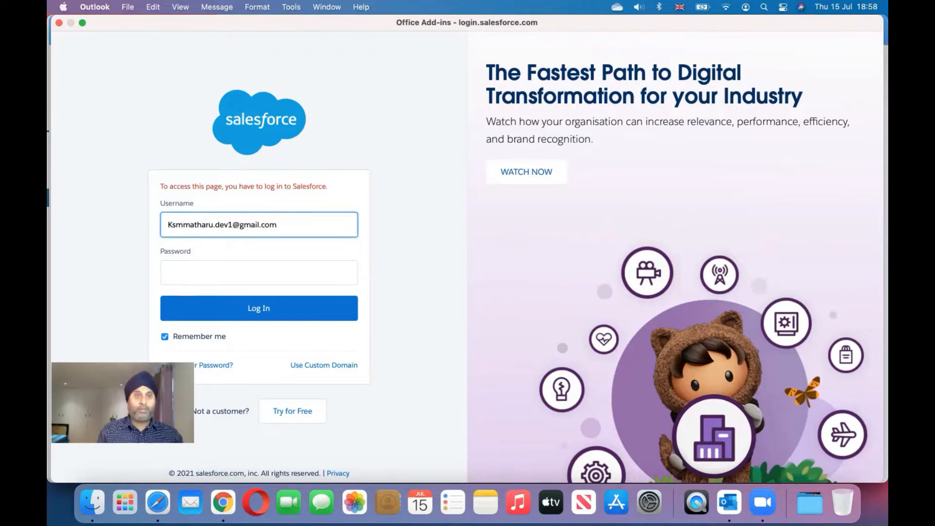
Step: Enter the account password and submit the Salesforce login
{"action": "left_click", "coordinate": [217, 263]}
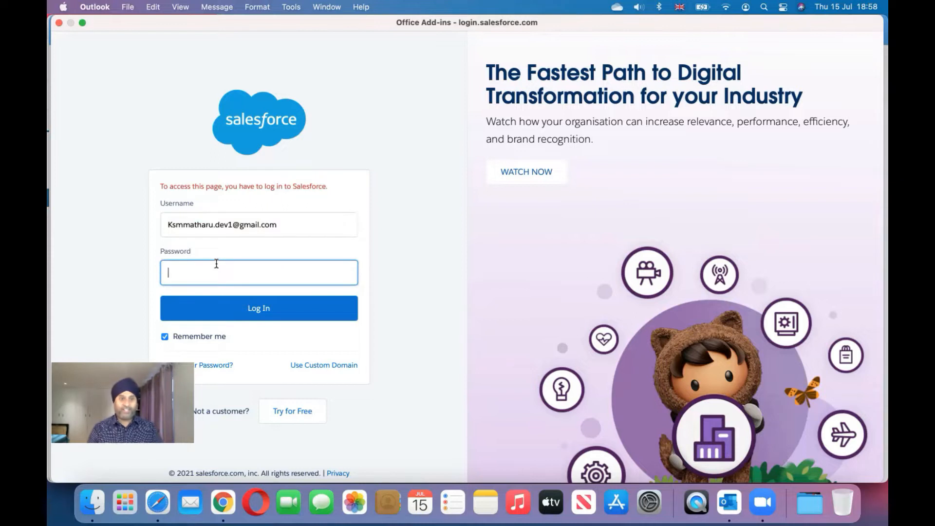
{"action": "type", "text": "•••"}
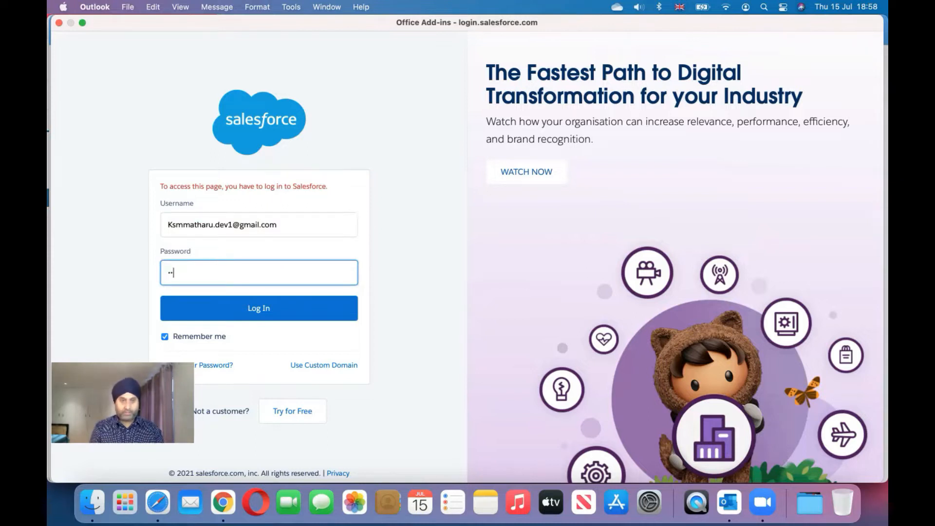
{"action": "type", "text": "••"}
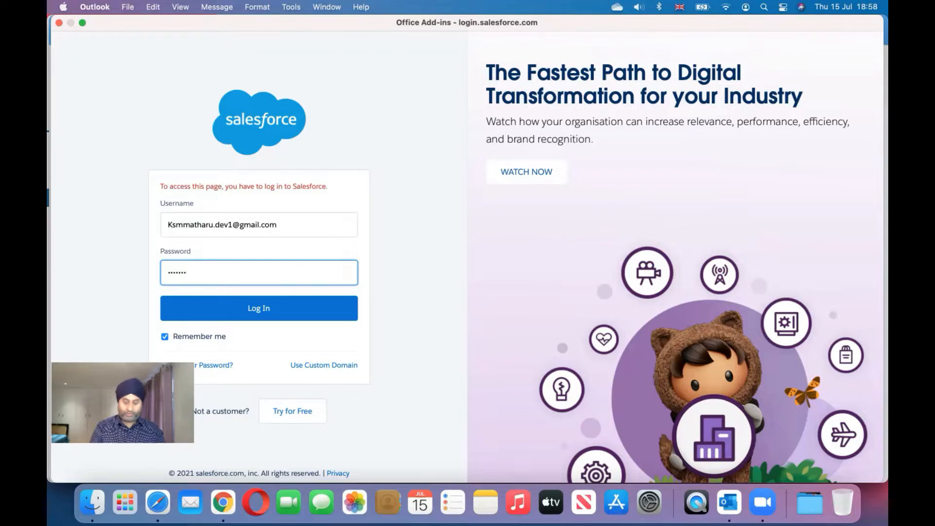
{"action": "left_click", "coordinate": [240, 315]}
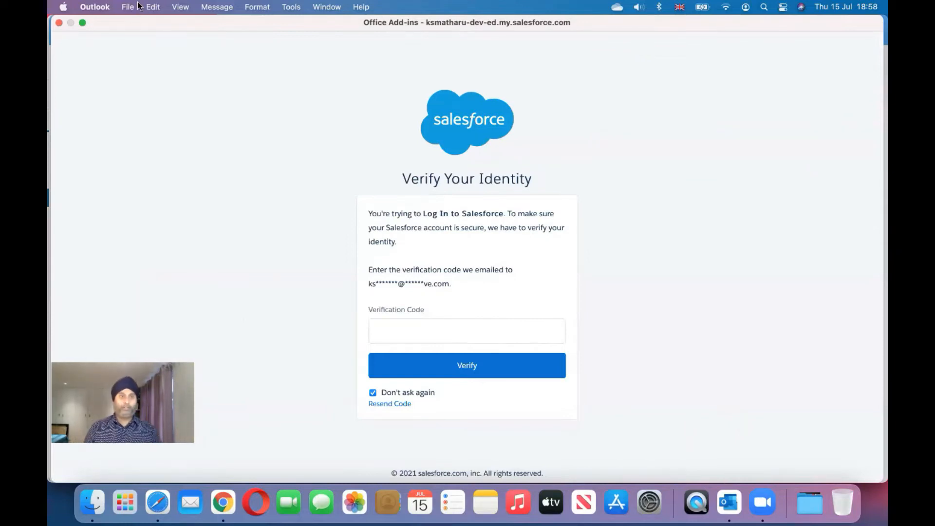
{"action": "left_click_drag", "start_coordinate": [52, 17], "coordinate": [343, 264]}
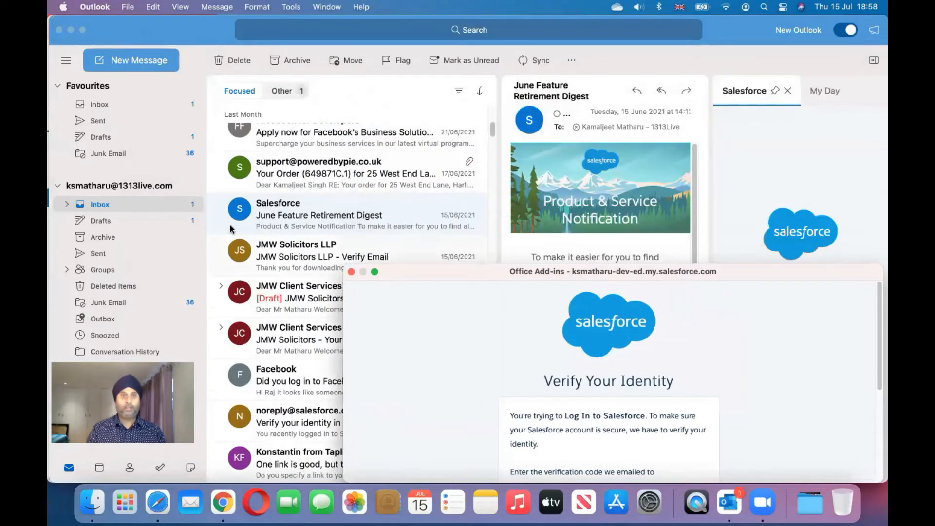
{"action": "scroll", "coordinate": [276, 196], "scroll_direction": "up", "scroll_amount": 10}
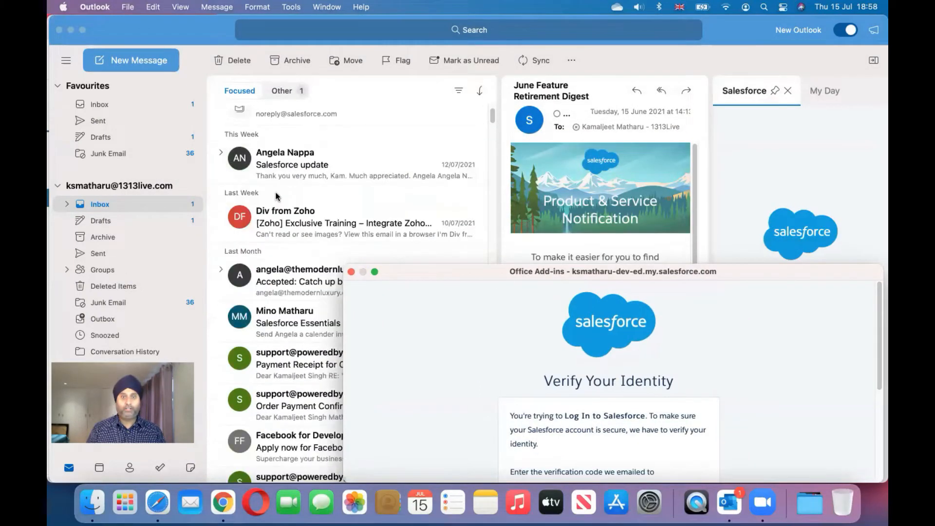
{"action": "scroll", "coordinate": [276, 196], "scroll_direction": "up", "scroll_amount": 2}
{"action": "left_click", "coordinate": [295, 125]}
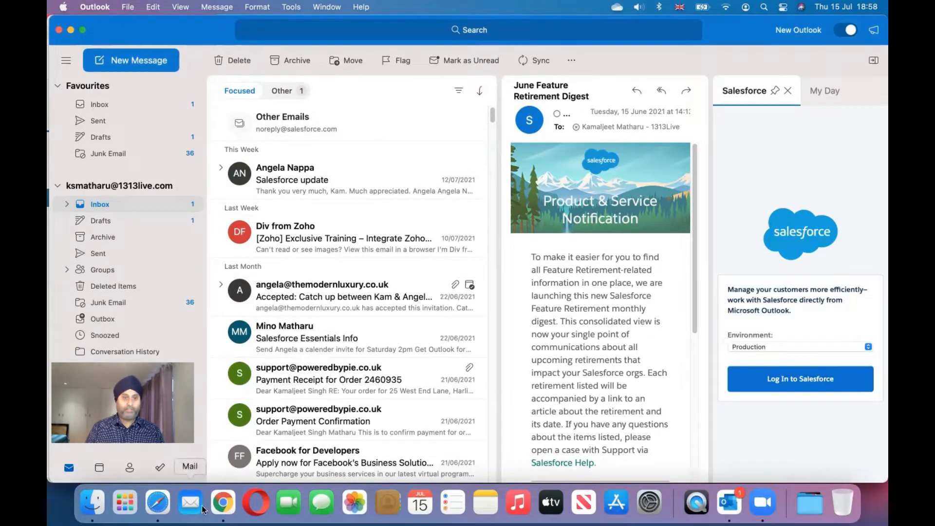
{"action": "left_click", "coordinate": [312, 130]}
{"action": "left_click", "coordinate": [315, 144]}
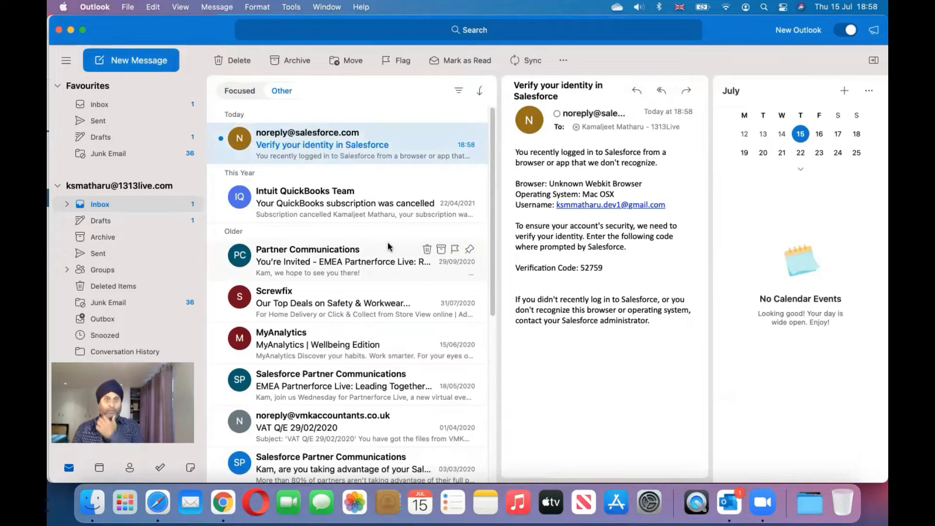
Step: Reopen the Salesforce add-in from the message actions and start Log In to Salesforce again
{"action": "left_click", "coordinate": [563, 59]}
{"action": "left_click", "coordinate": [540, 125]}
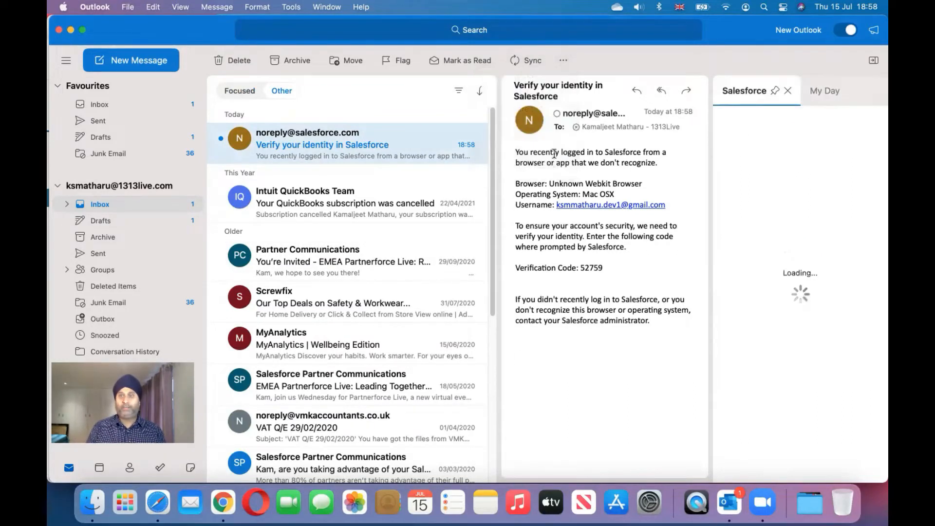
{"action": "left_click", "coordinate": [803, 382]}
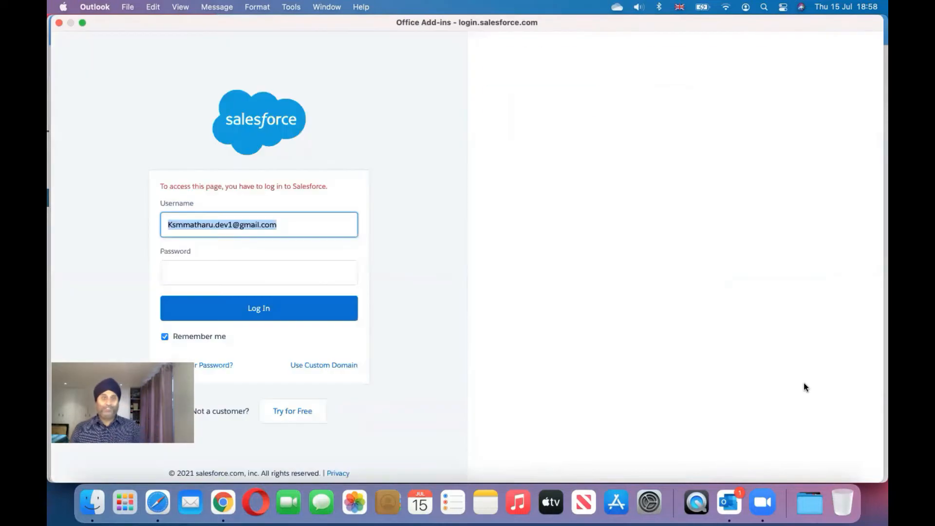
Step: Log in to Salesforce again with the account password
{"action": "left_click", "coordinate": [253, 263]}
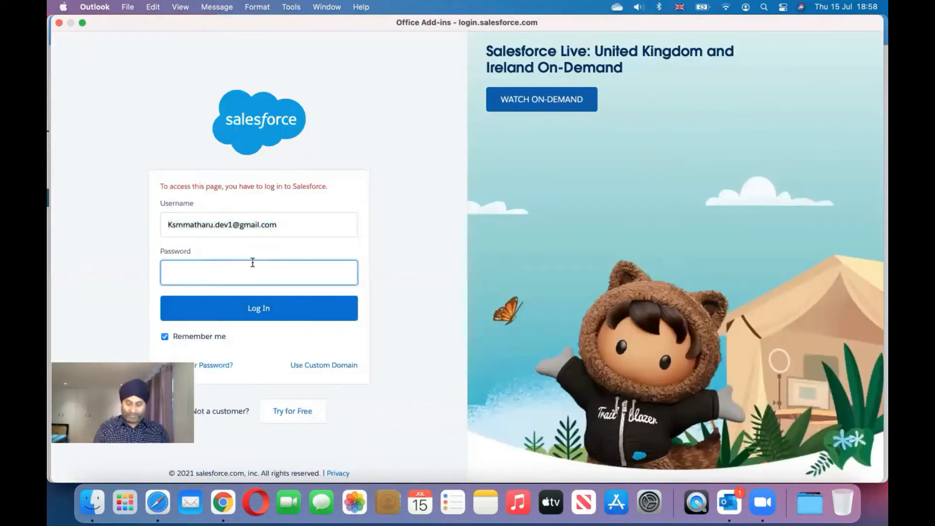
{"action": "type", "text": "••••"}
{"action": "key", "text": "BackSpace"}
{"action": "key", "text": "BackSpace"}
{"action": "key", "text": "BackSpace"}
{"action": "key", "text": "BackSpace"}
{"action": "type", "text": "••••••••"}
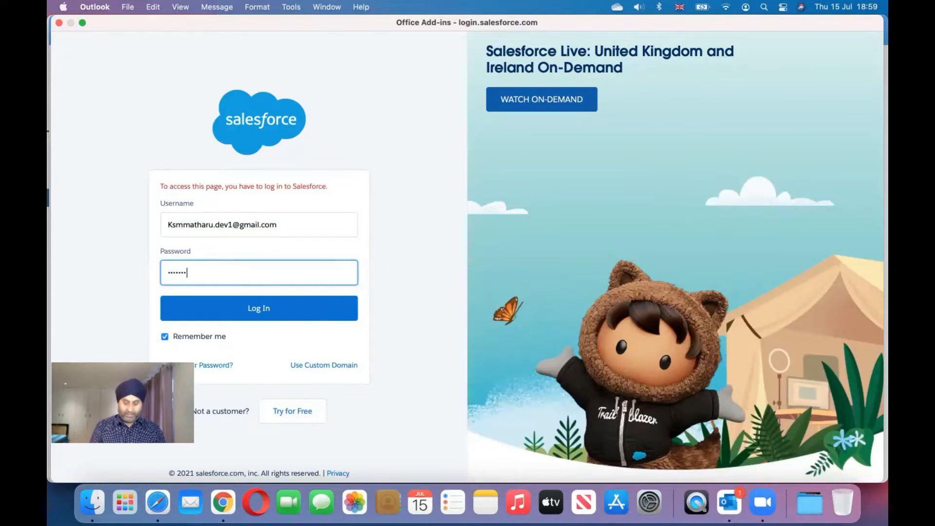
{"action": "type", "text": "•"}
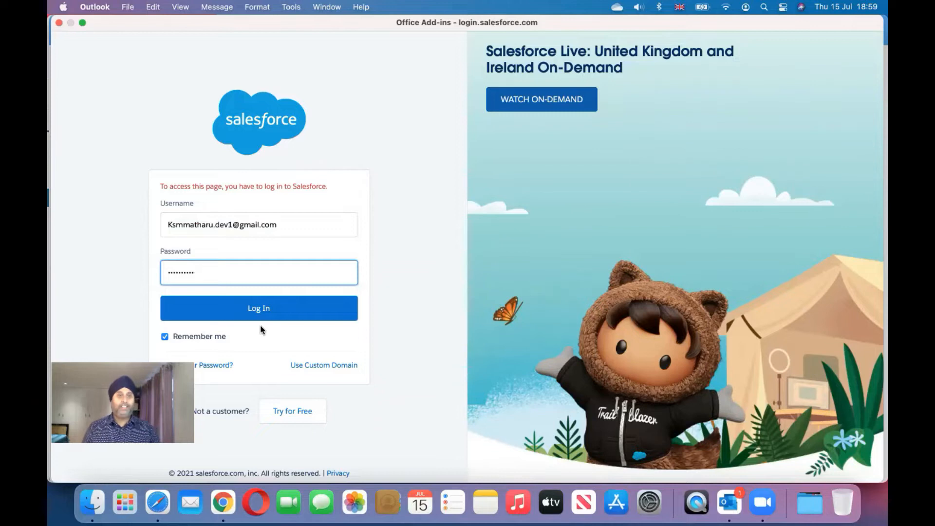
{"action": "left_click", "coordinate": [273, 317]}
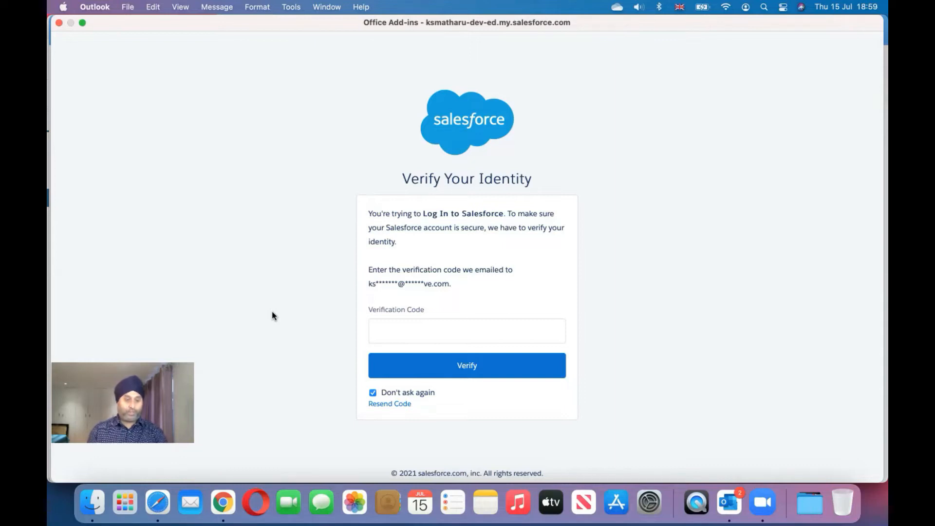
Step: Enter the emailed verification code and verify it
{"action": "left_click", "coordinate": [389, 331]}
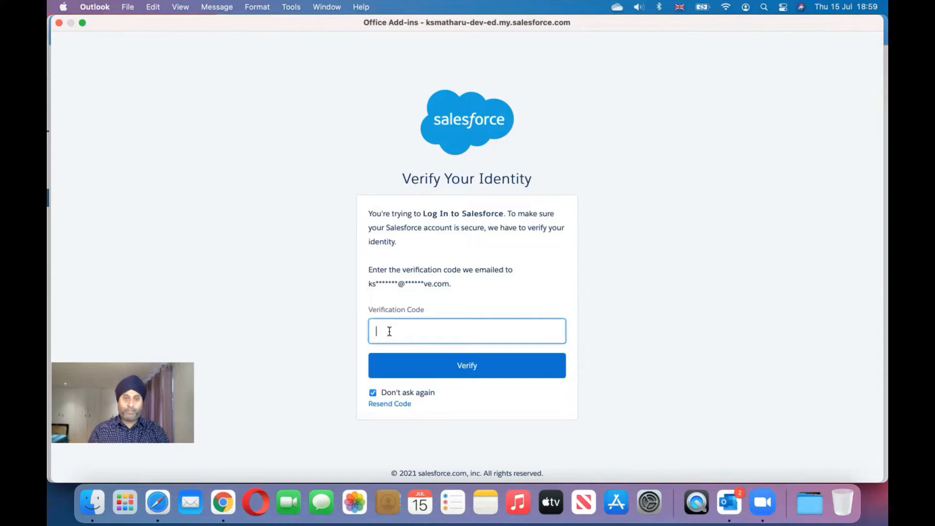
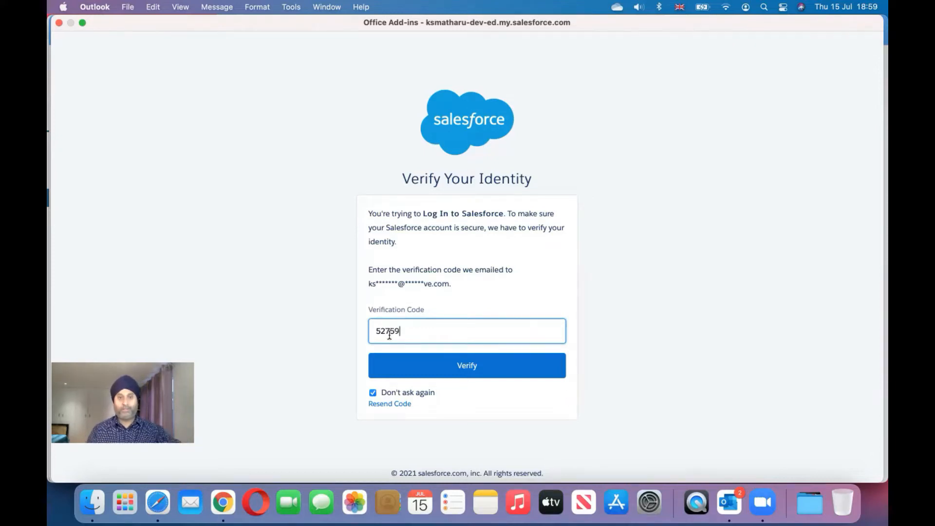
{"action": "left_click", "coordinate": [497, 373]}
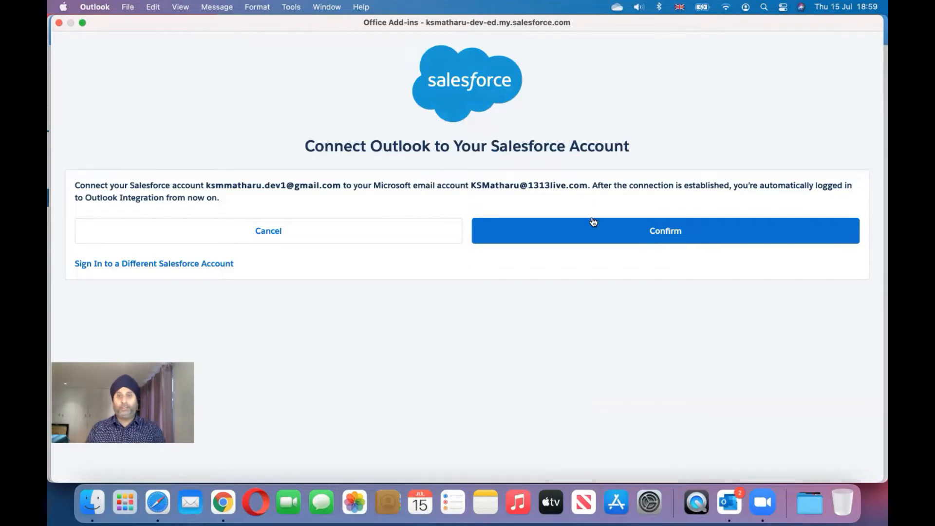
Step: Confirm connecting Outlook to the Salesforce account
{"action": "left_click", "coordinate": [601, 240]}
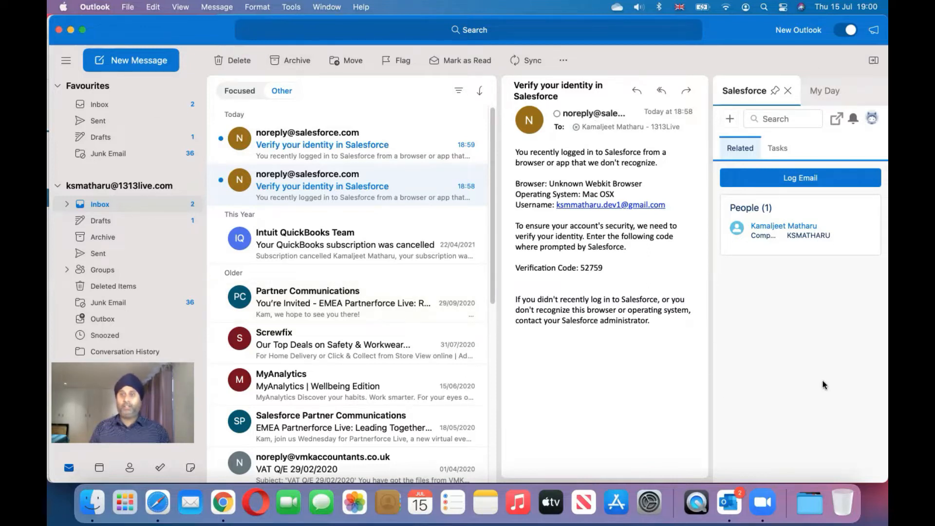
Step: Browse the Salesforce pane's Today, Related and create-record options, then toggle between My Day and Salesforce
{"action": "left_click", "coordinate": [774, 149]}
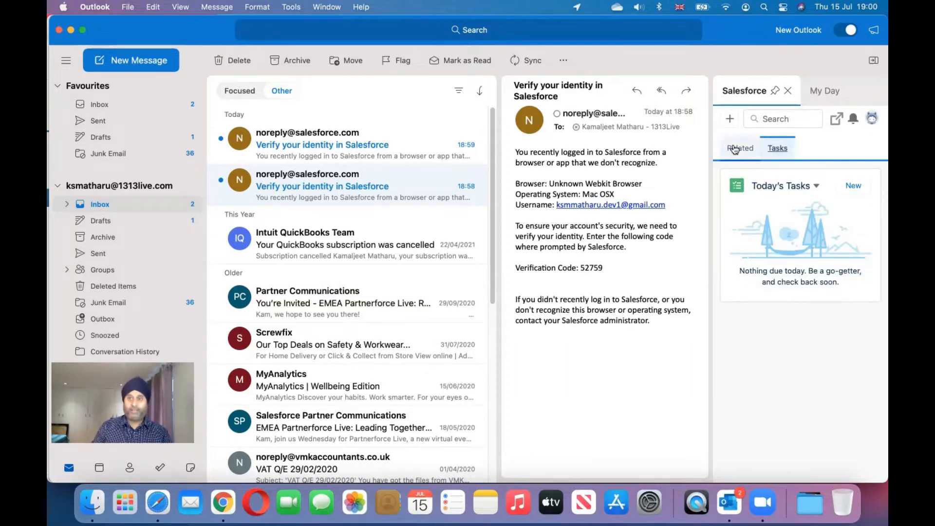
{"action": "left_click", "coordinate": [735, 149]}
{"action": "left_click", "coordinate": [729, 119]}
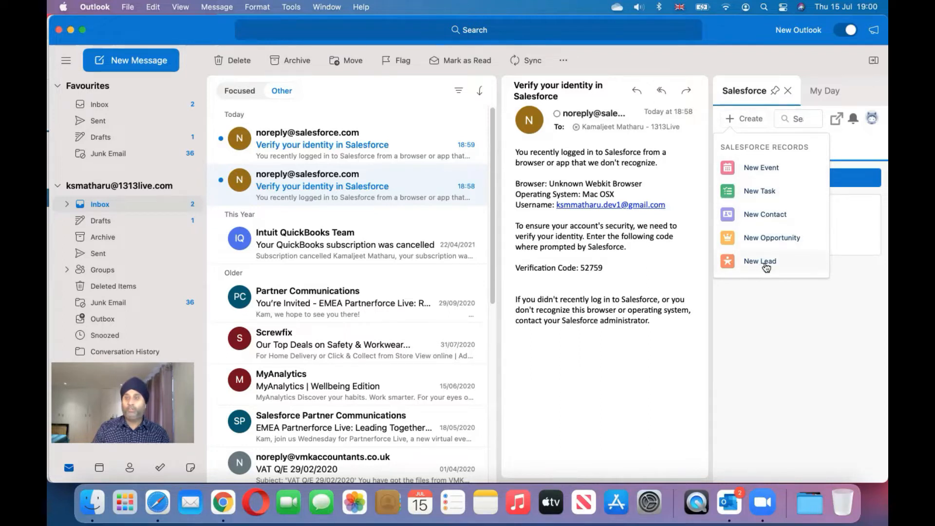
{"action": "left_click", "coordinate": [763, 333]}
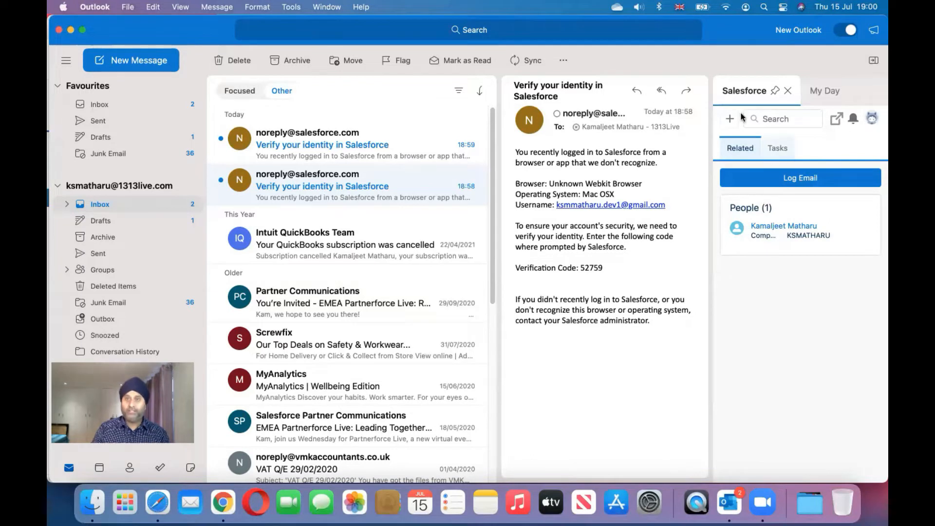
{"action": "left_click", "coordinate": [817, 93]}
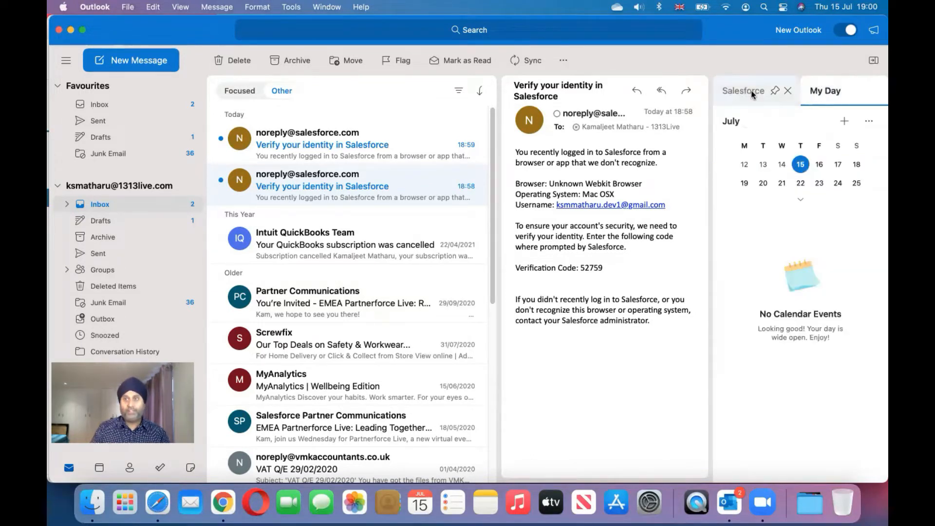
{"action": "left_click", "coordinate": [753, 94]}
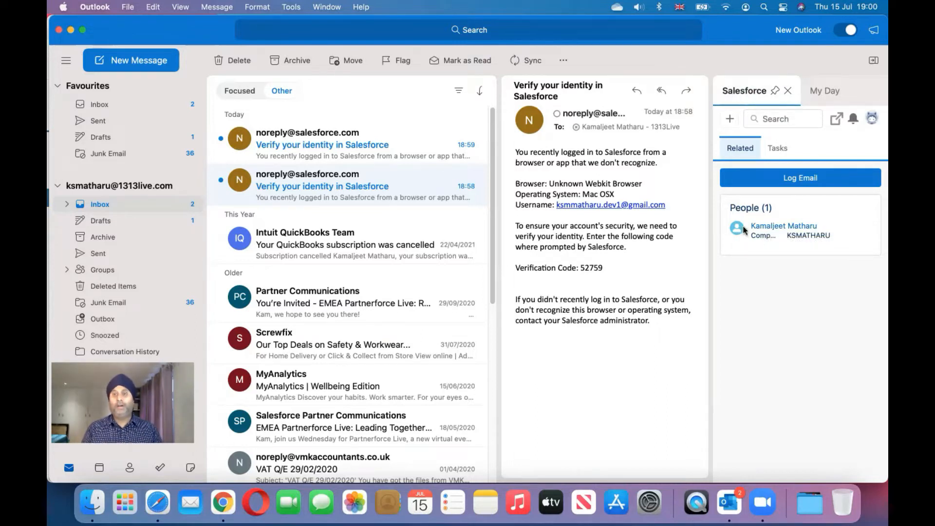
Step: Open the related person's Record Detail and scroll through their name, company and email details
{"action": "left_click", "coordinate": [775, 229]}
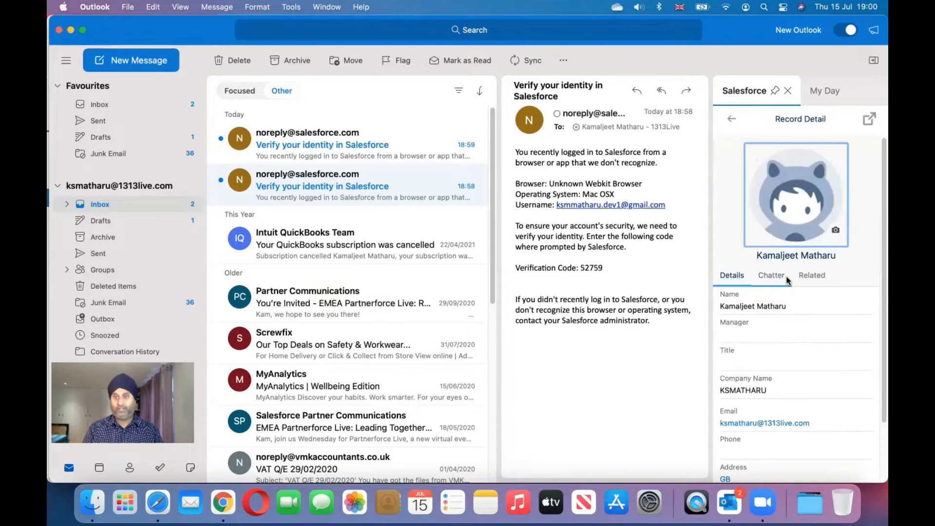
{"action": "scroll", "coordinate": [787, 281], "scroll_direction": "down", "scroll_amount": 1}
{"action": "scroll", "coordinate": [787, 280], "scroll_direction": "down", "scroll_amount": 1}
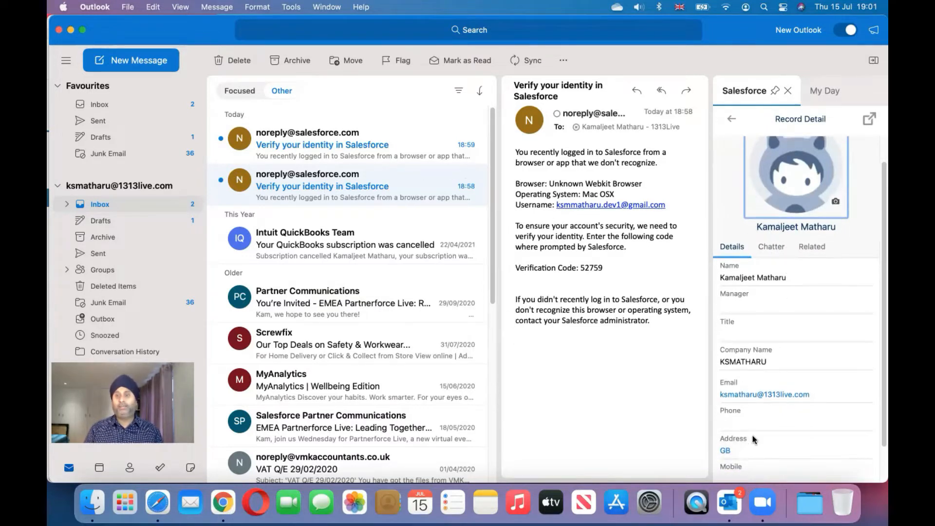
{"action": "scroll", "coordinate": [762, 421], "scroll_direction": "down", "scroll_amount": 2}
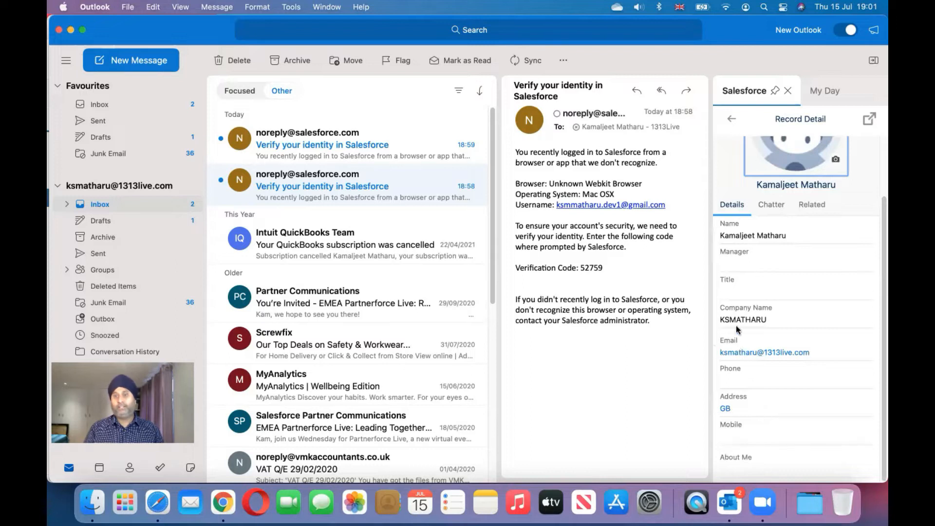
{"action": "scroll", "coordinate": [736, 288], "scroll_direction": "up", "scroll_amount": 3}
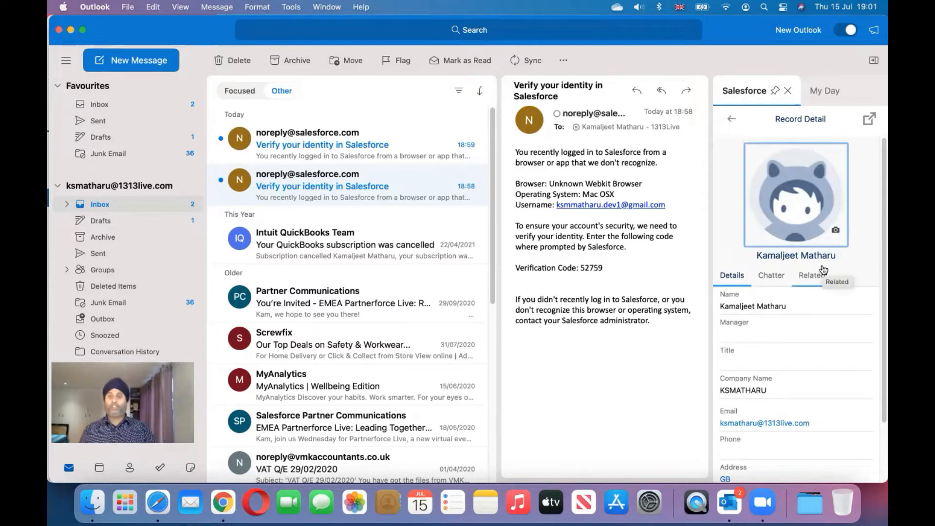
Step: Pop the record out to a browser login, autofill the saved credentials, then return to Chrome's setup page
{"action": "left_click", "coordinate": [870, 120]}
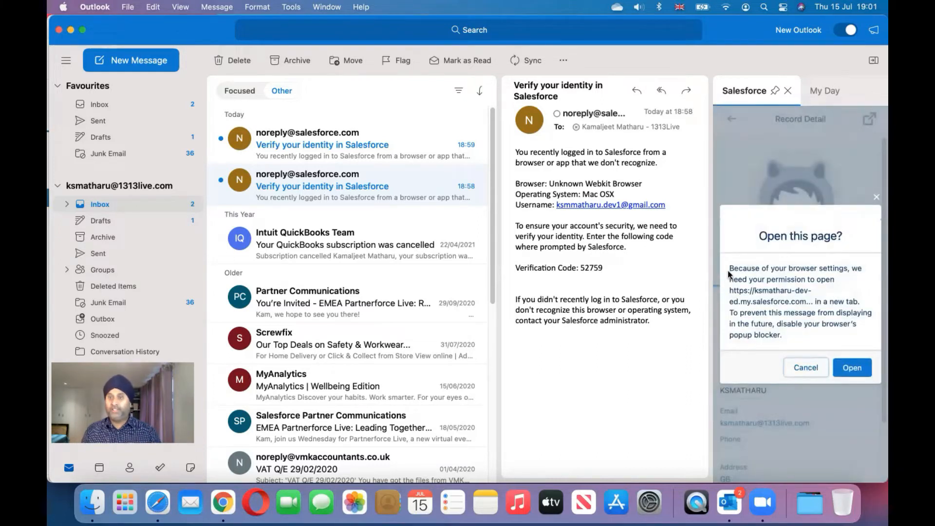
{"action": "left_click_drag", "start_coordinate": [728, 274], "coordinate": [783, 337]}
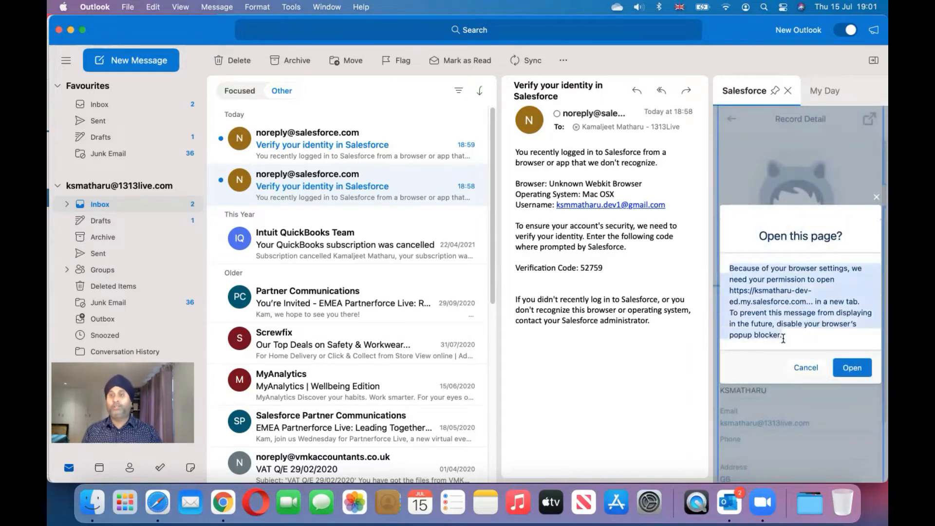
{"action": "left_click", "coordinate": [849, 371]}
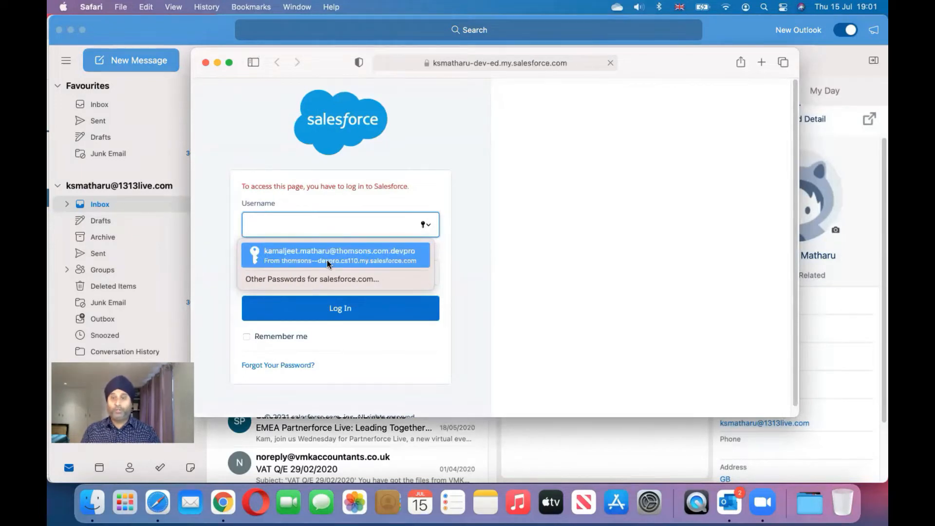
{"action": "left_click", "coordinate": [301, 250]}
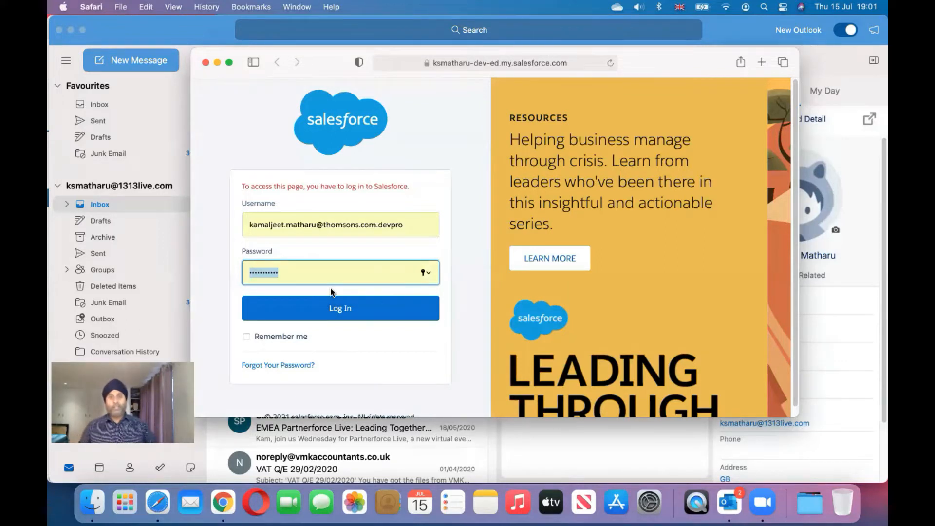
{"action": "left_click", "coordinate": [223, 507]}
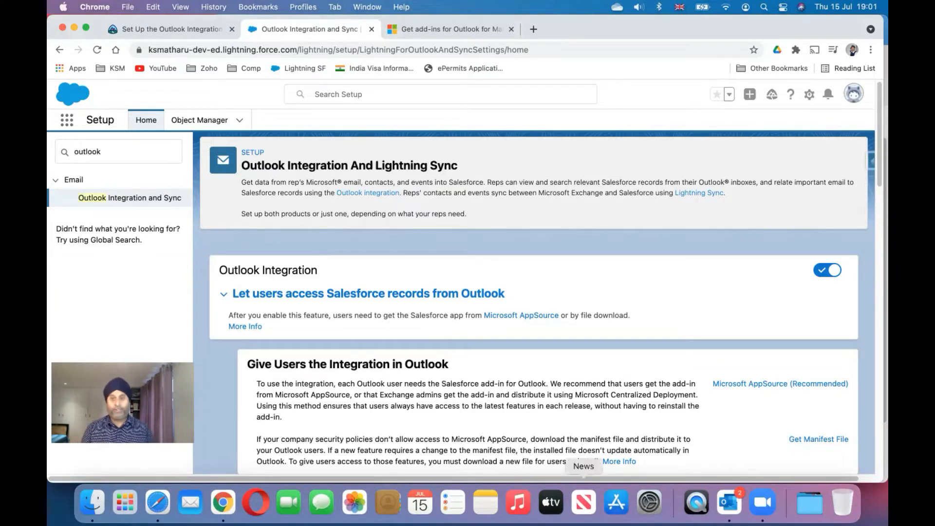
Step: Clear the Safari login's Username field and type the developer account's username
{"action": "left_click", "coordinate": [172, 503]}
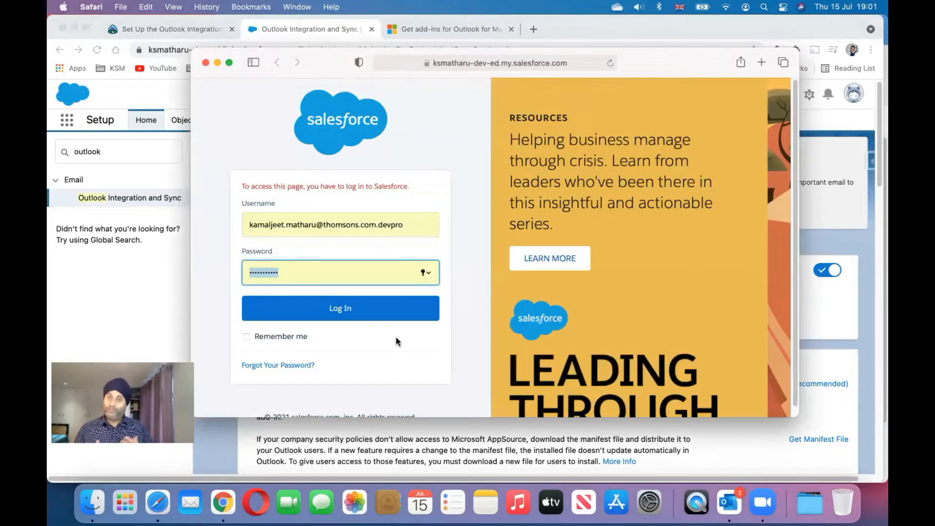
{"action": "key", "text": "shift+Tab"}
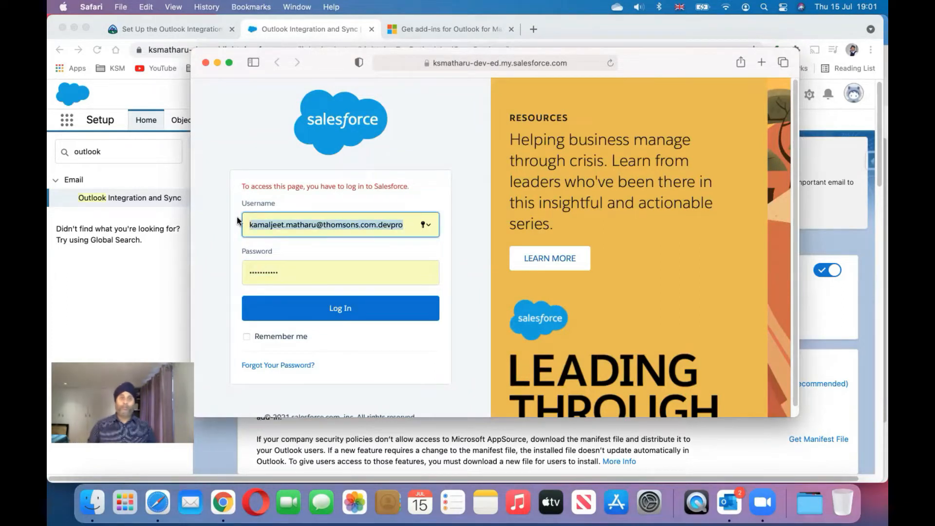
{"action": "key", "text": "BackSpace"}
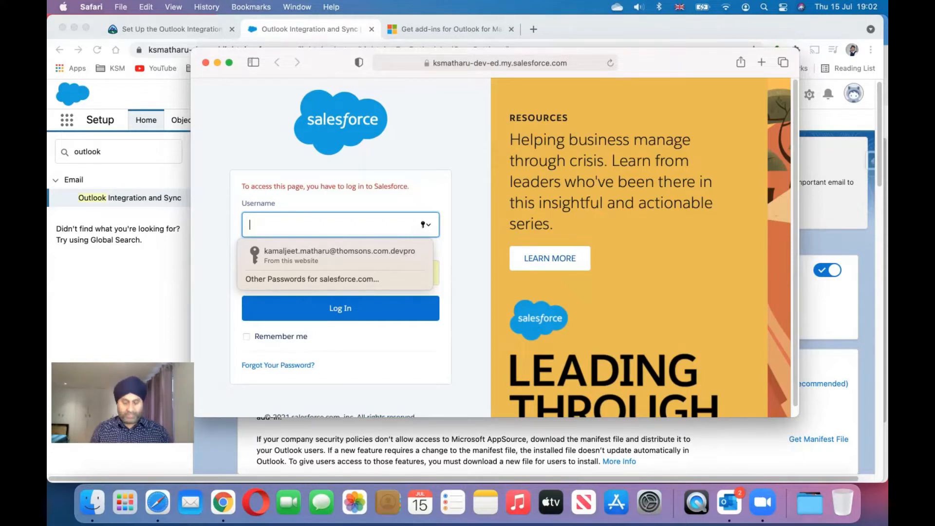
{"action": "type", "text": "kmsma"}
{"action": "key", "text": "BackSpace"}
{"action": "key", "text": "BackSpace"}
{"action": "key", "text": "BackSpace"}
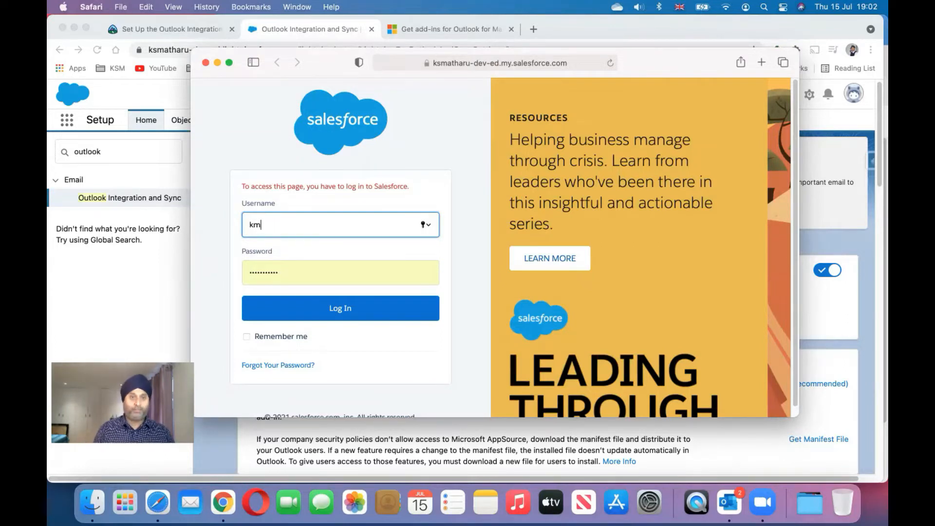
{"action": "key", "text": "BackSpace"}
{"action": "type", "text": "sm"}
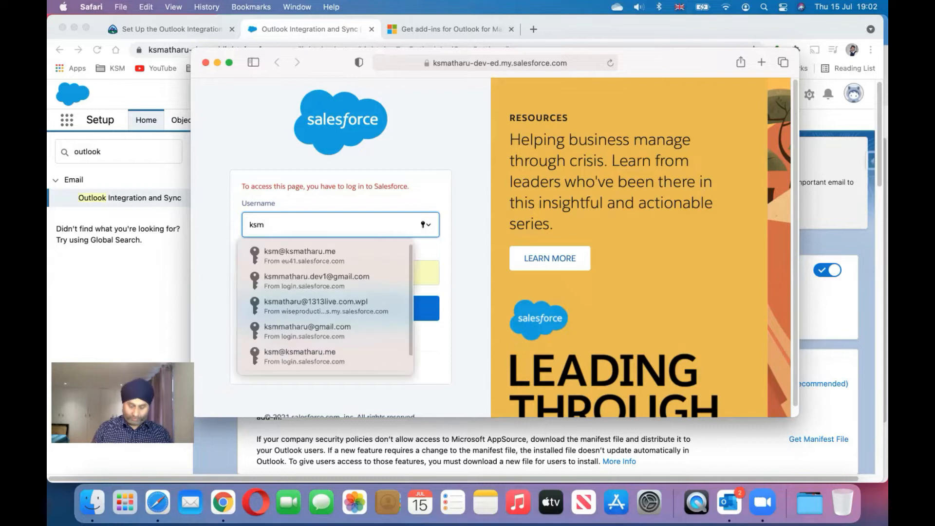
{"action": "type", "text": "matharu"}
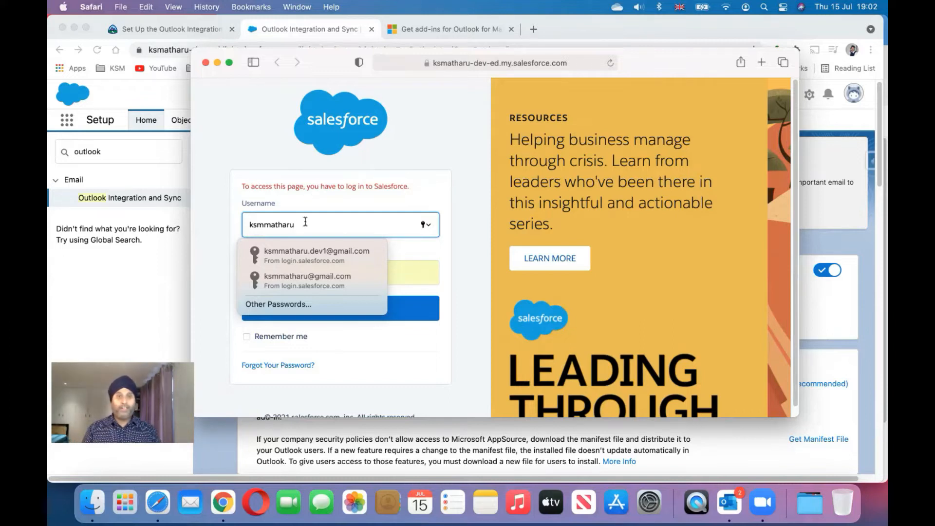
Step: Pick the dev1 saved login, retype the password, tick Remember me and log in
{"action": "left_click", "coordinate": [316, 255]}
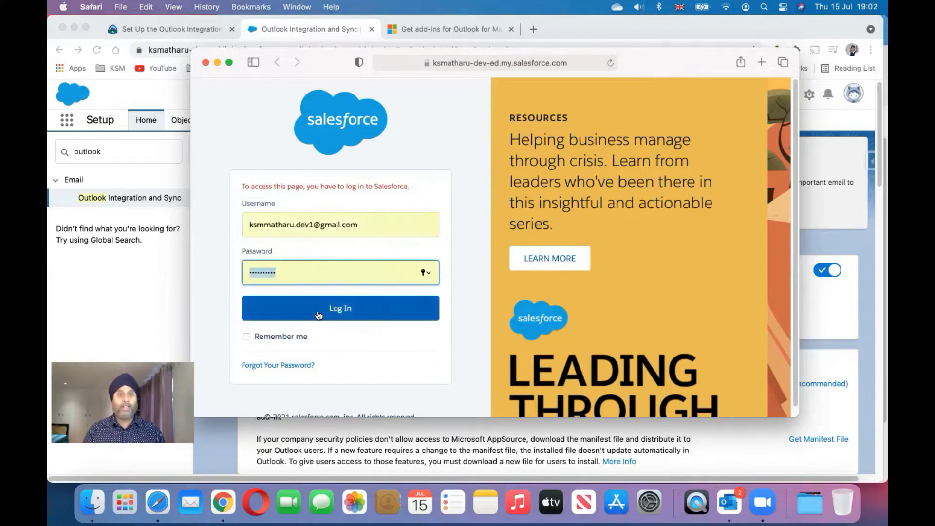
{"action": "key", "text": "BackSpace"}
{"action": "type", "text": "********"}
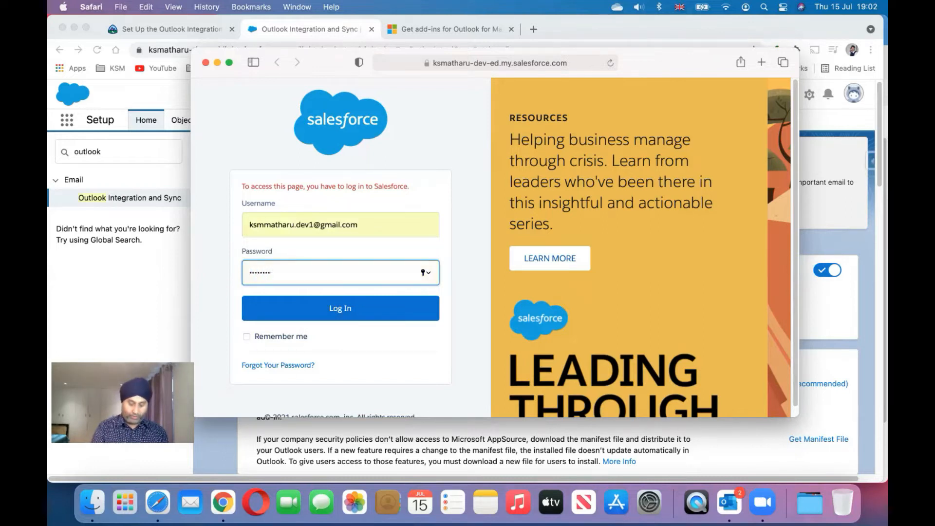
{"action": "type", "text": "*"}
{"action": "left_click", "coordinate": [280, 333]}
{"action": "left_click", "coordinate": [301, 319]}
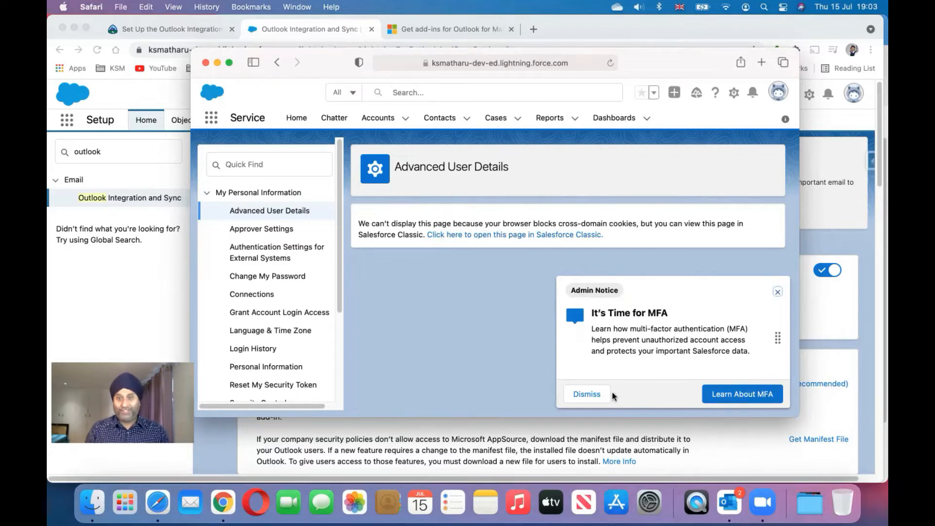
Step: Dismiss the MFA notice, open the page in Salesforce Classic and maximise Safari
{"action": "left_click", "coordinate": [588, 395]}
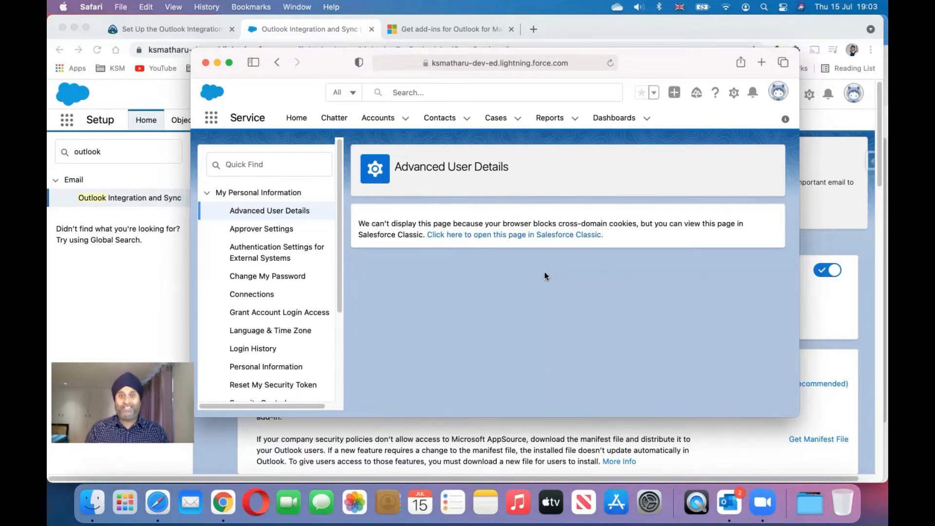
{"action": "left_click", "coordinate": [542, 233]}
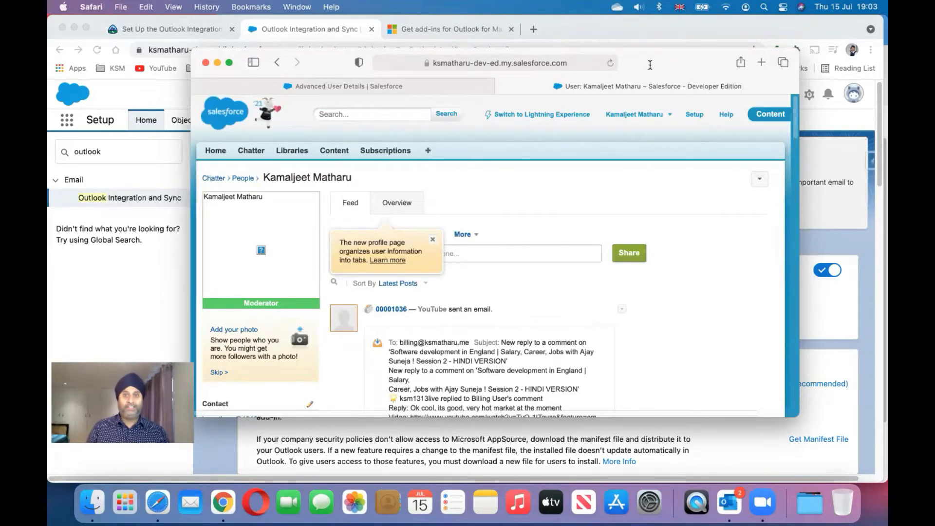
{"action": "double_click", "coordinate": [456, 93]}
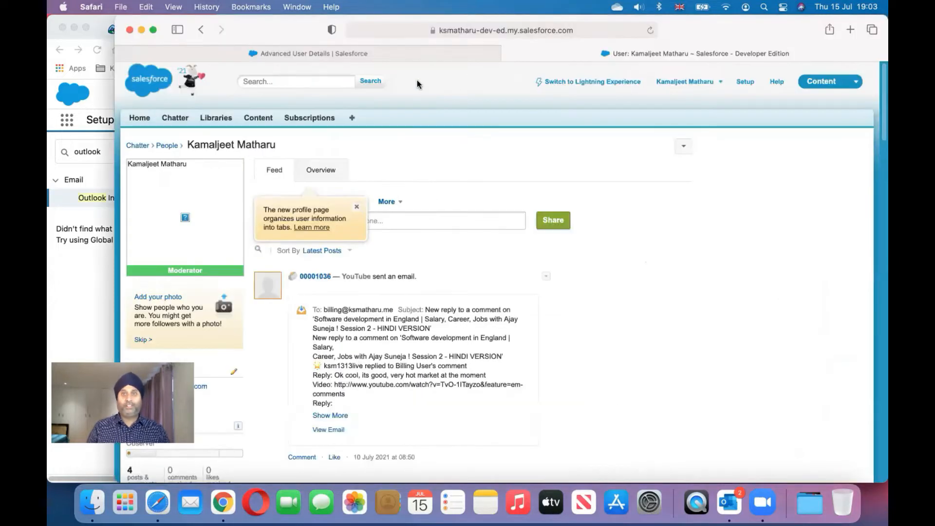
Step: Return to the user's Chatter profile and scroll its feed of logged emails and cases
{"action": "left_click", "coordinate": [408, 55]}
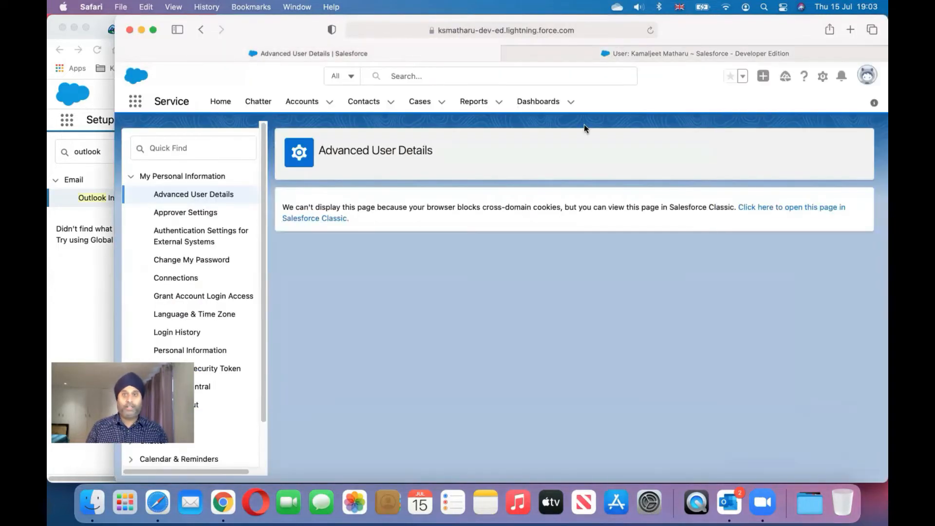
{"action": "left_click", "coordinate": [636, 32]}
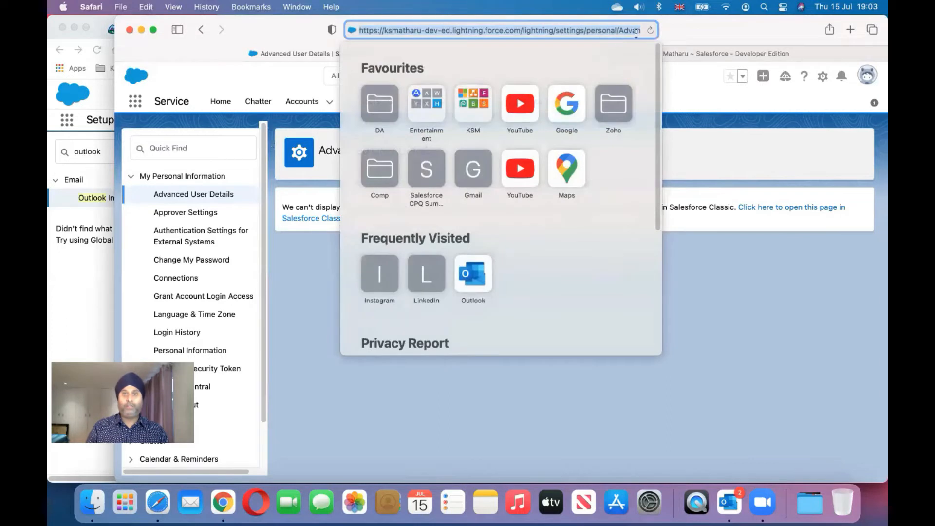
{"action": "left_click", "coordinate": [290, 39]}
{"action": "left_click", "coordinate": [689, 57]}
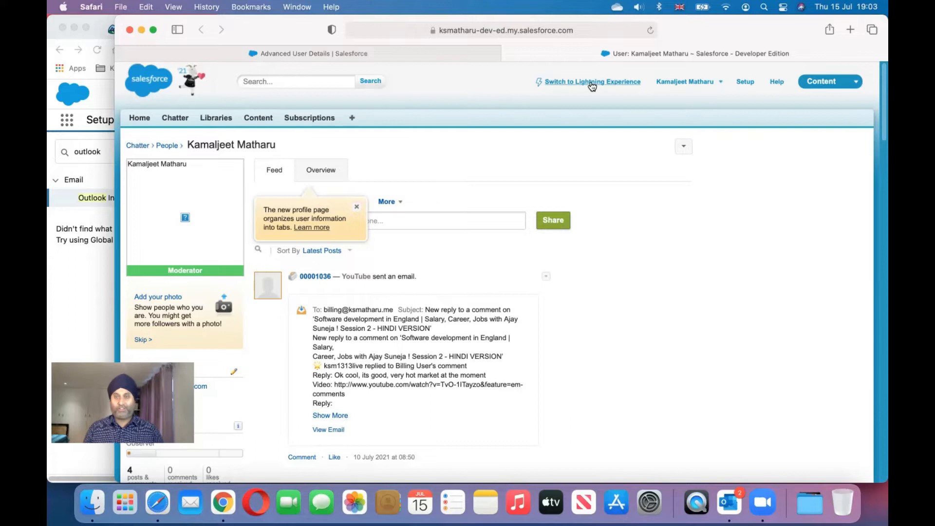
{"action": "scroll", "coordinate": [547, 336], "scroll_direction": "down", "scroll_amount": 10}
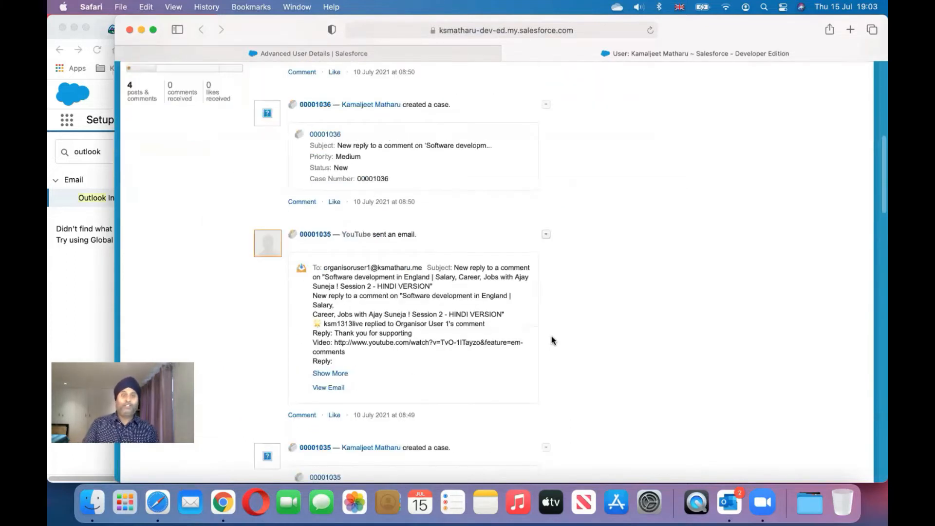
{"action": "scroll", "coordinate": [557, 334], "scroll_direction": "up", "scroll_amount": 9}
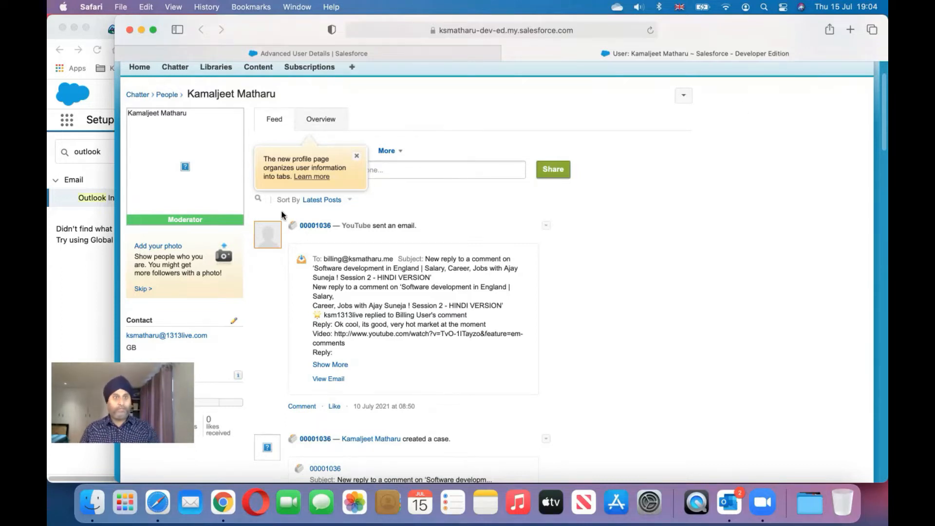
{"action": "scroll", "coordinate": [264, 299], "scroll_direction": "down", "scroll_amount": 3}
{"action": "scroll", "coordinate": [264, 299], "scroll_direction": "down", "scroll_amount": 3}
{"action": "scroll", "coordinate": [264, 299], "scroll_direction": "down", "scroll_amount": 2}
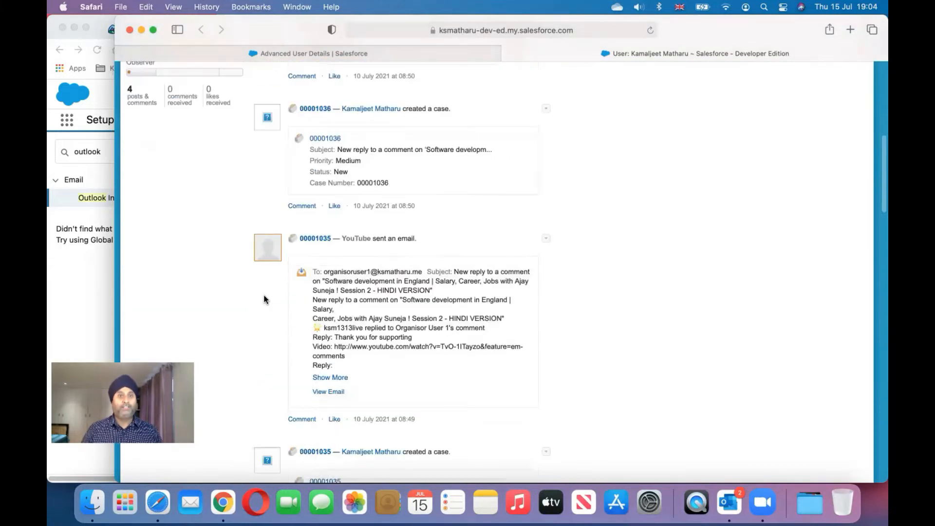
{"action": "scroll", "coordinate": [264, 299], "scroll_direction": "up", "scroll_amount": 10}
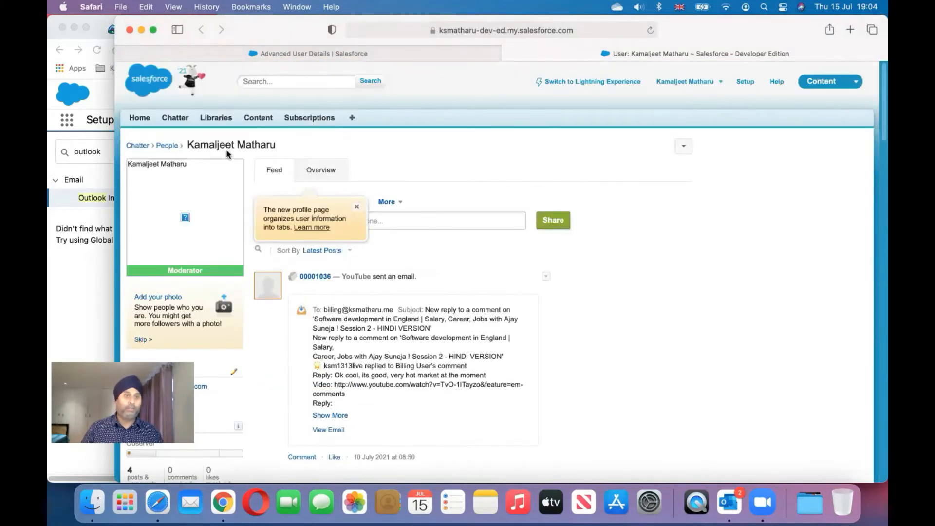
Step: Switch back to Lightning Experience, bring Chrome forward and open a blank new tab
{"action": "left_click", "coordinate": [139, 119]}
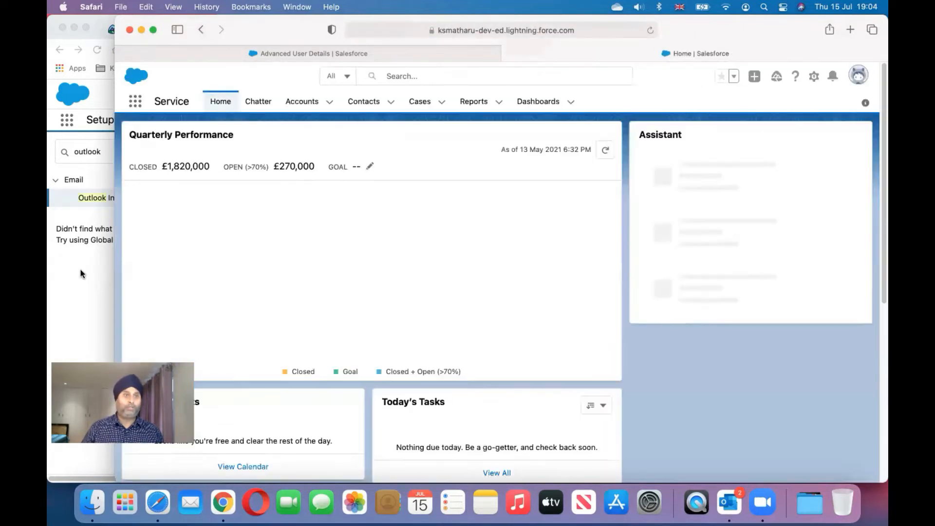
{"action": "left_click", "coordinate": [81, 273]}
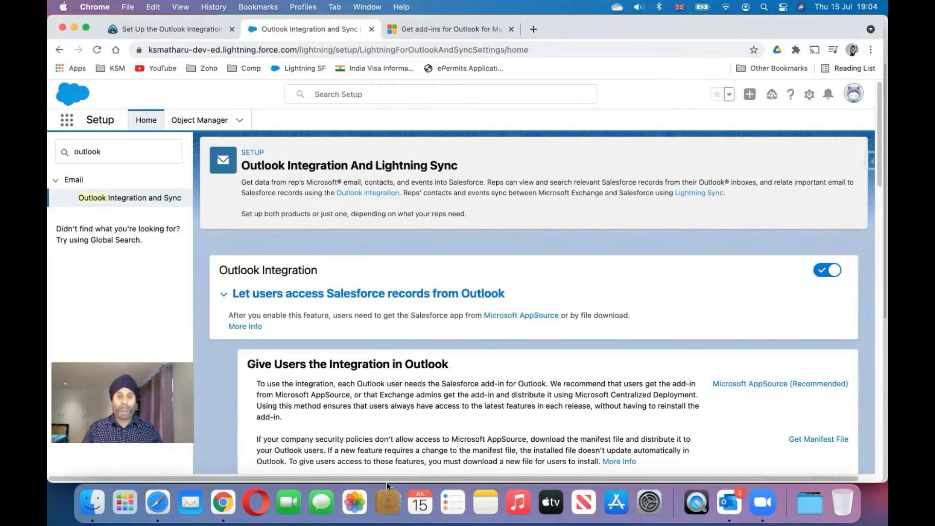
{"action": "left_click", "coordinate": [738, 510]}
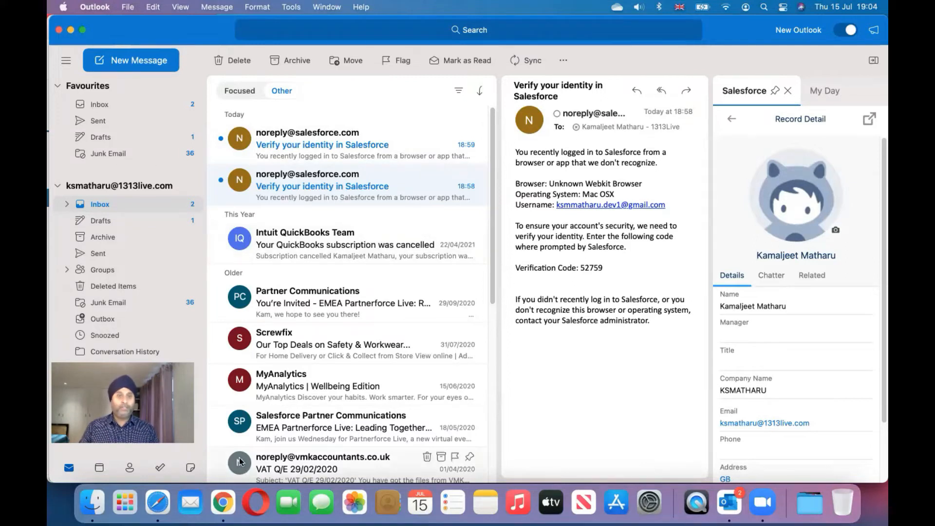
{"action": "left_click", "coordinate": [223, 502]}
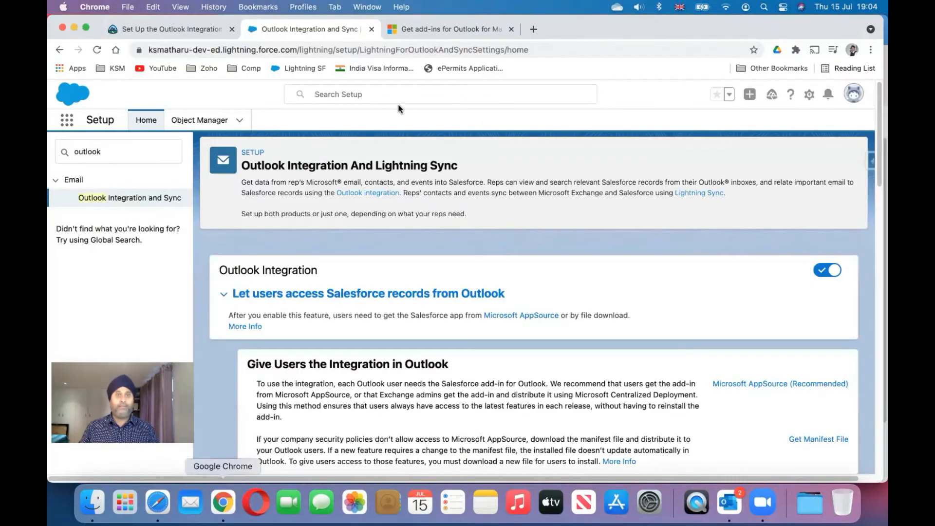
{"action": "left_click", "coordinate": [534, 29]}
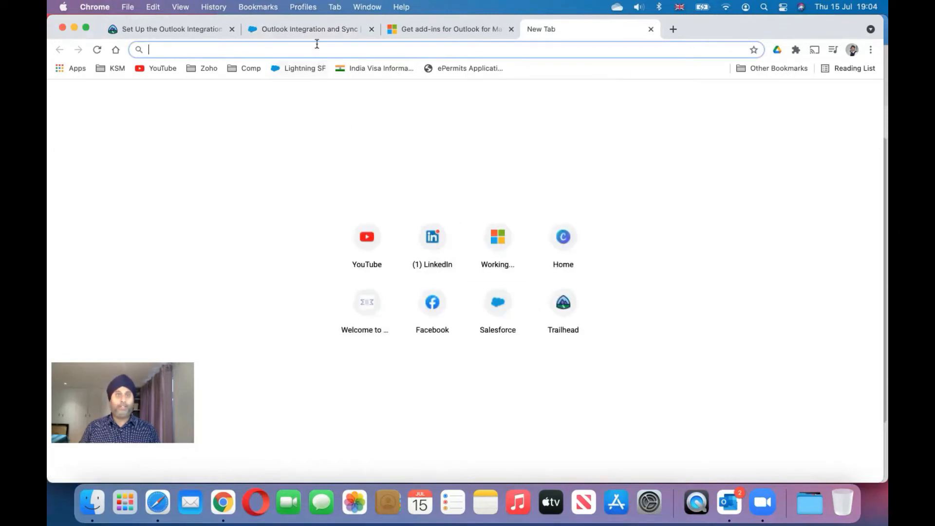
Step: Load Gmail and start a new message enlarged to full screen
{"action": "type", "text": "gmail.com"}
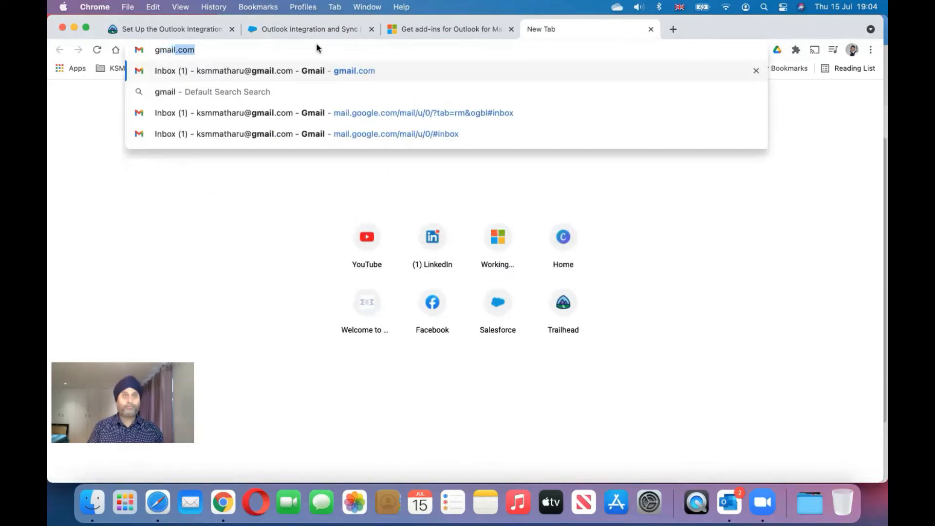
{"action": "key", "text": "Return"}
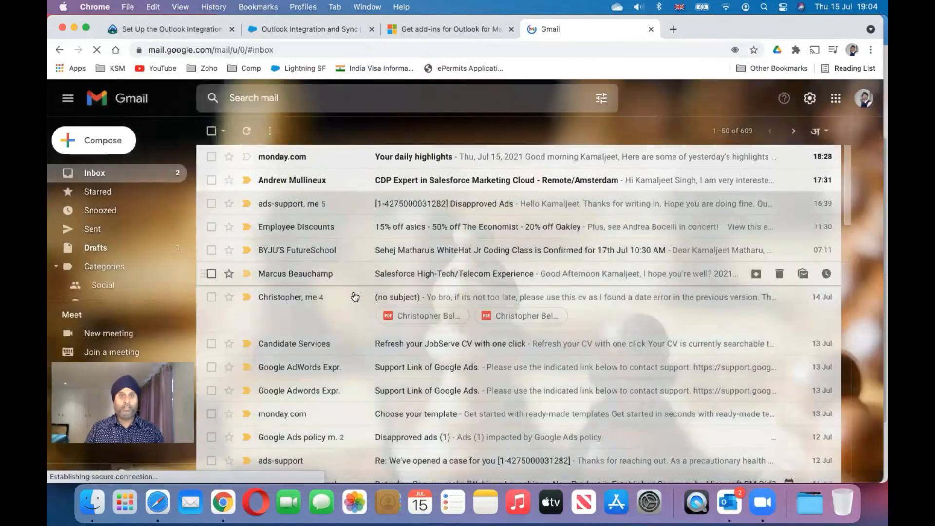
{"action": "left_click", "coordinate": [87, 146]}
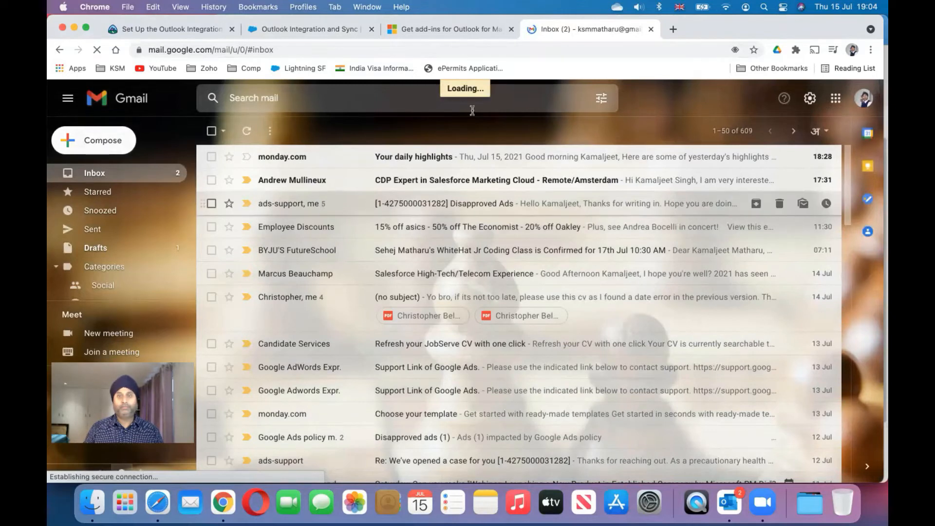
{"action": "left_click", "coordinate": [674, 29]}
{"action": "left_click", "coordinate": [565, 28]}
{"action": "left_click", "coordinate": [682, 34]}
{"action": "left_click", "coordinate": [634, 31]}
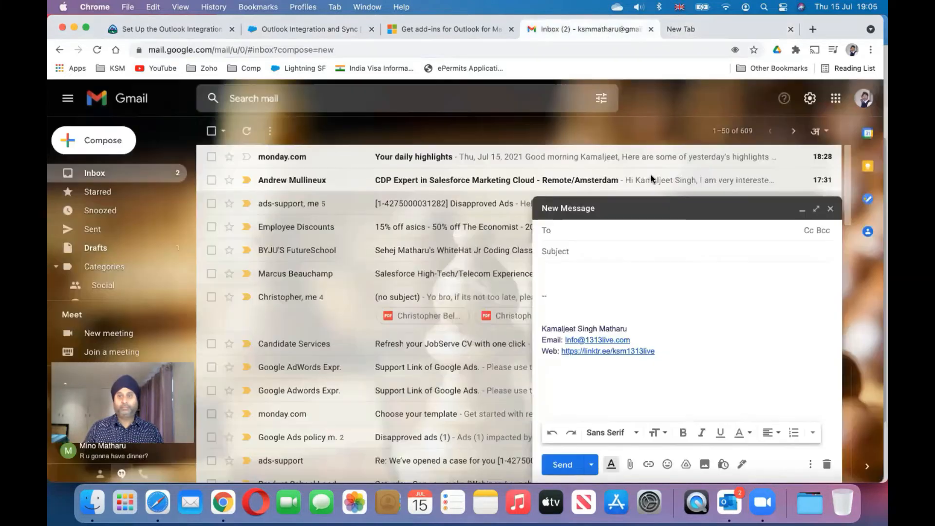
{"action": "left_click", "coordinate": [816, 208]}
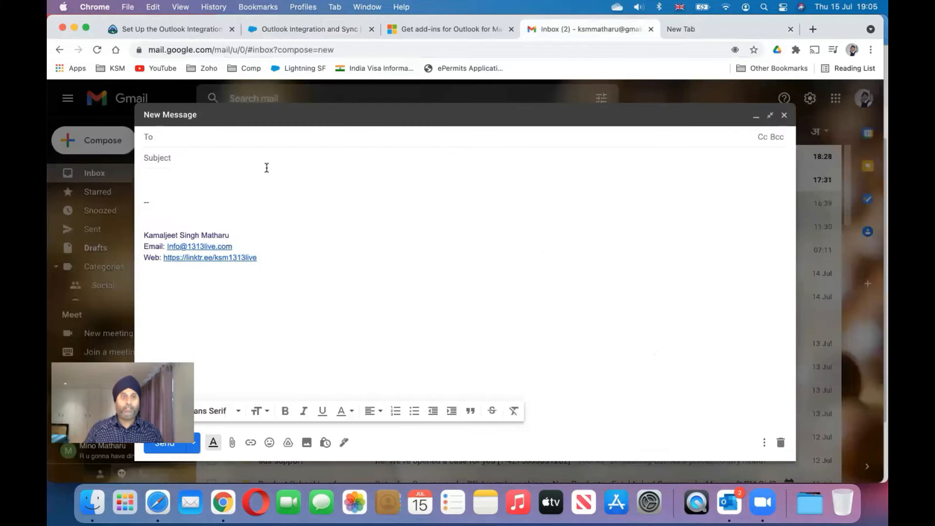
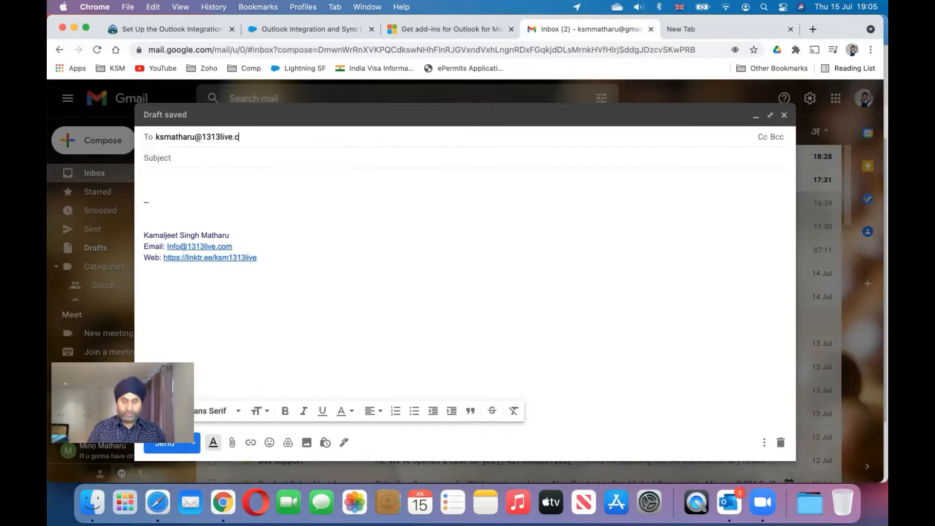
Step: Address the email to the Outlook mailbox with subject 'Test for outlook' and send it
{"action": "left_click", "coordinate": [280, 163]}
{"action": "type", "text": "Test for out"}
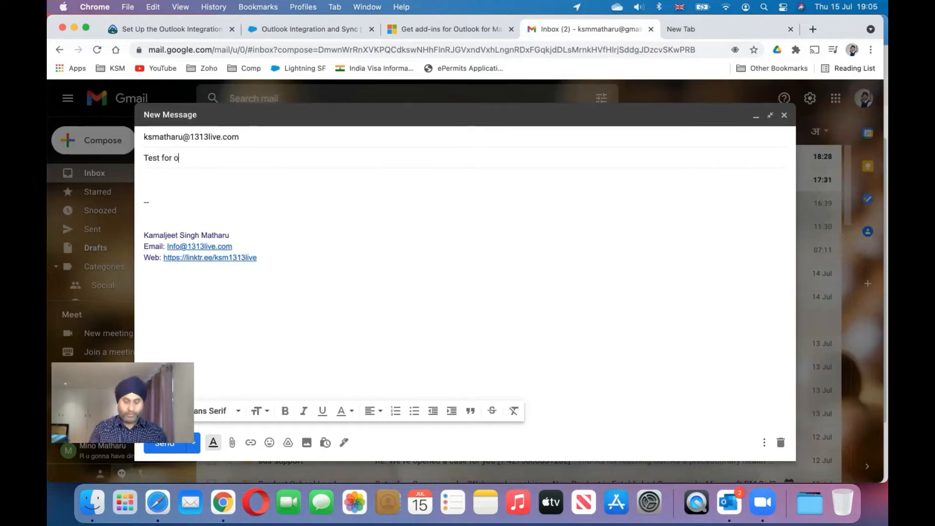
{"action": "type", "text": "look"}
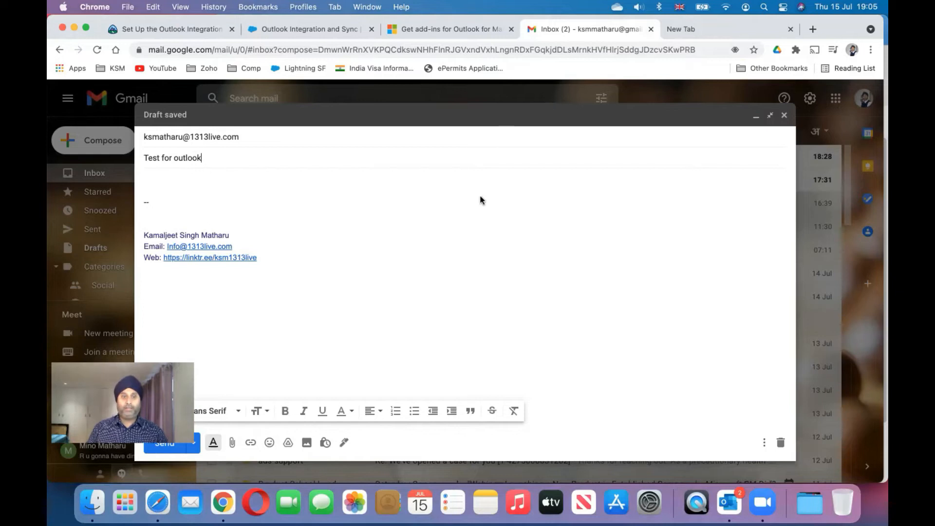
{"action": "left_click", "coordinate": [165, 444]}
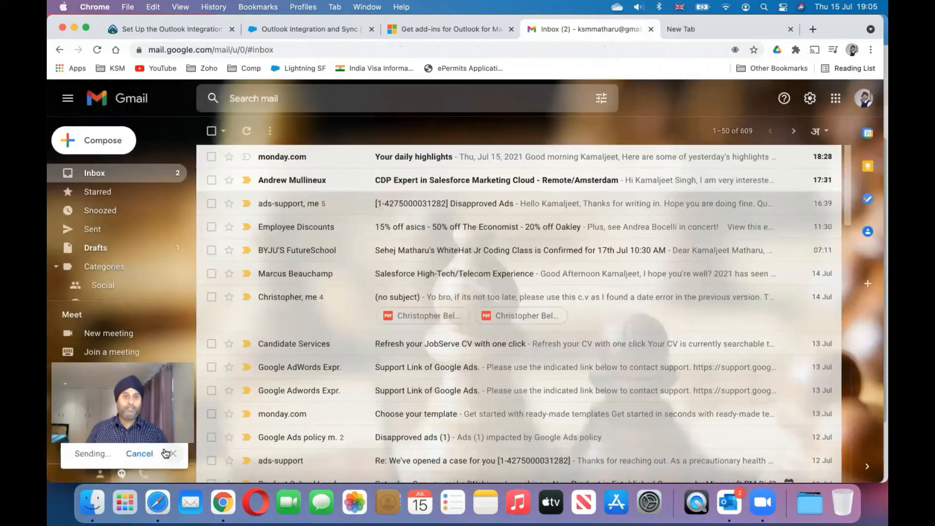
{"action": "left_click", "coordinate": [460, 32]}
Step: Bring Outlook forward and open the Salesforce verification email in its own window
{"action": "left_click", "coordinate": [734, 500]}
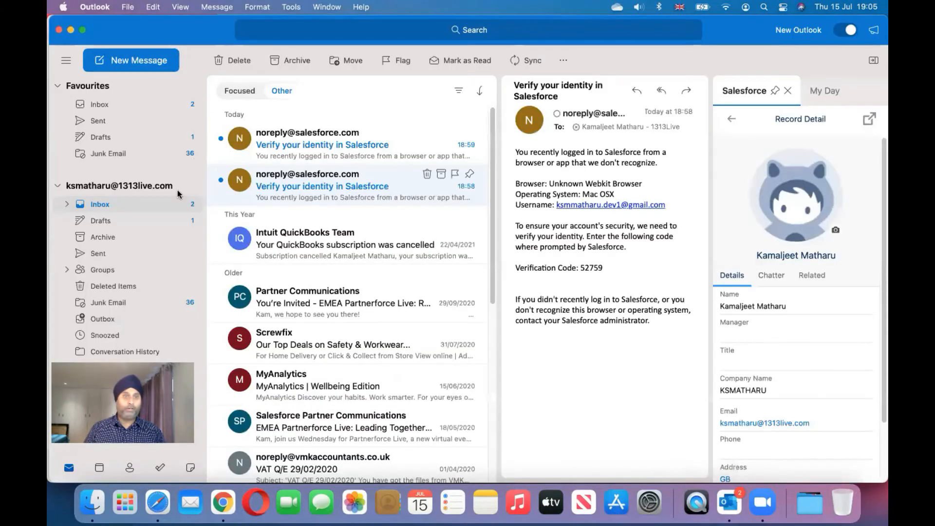
{"action": "double_click", "coordinate": [300, 174]}
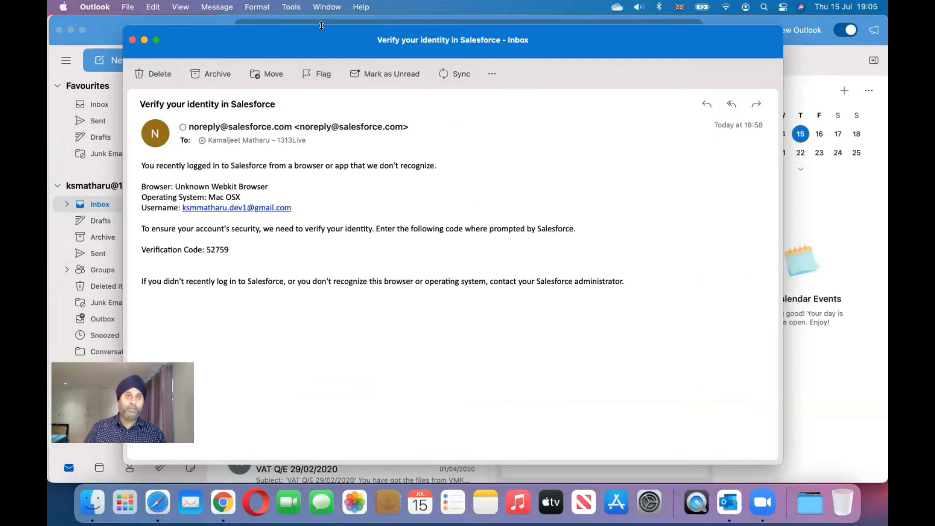
{"action": "left_click_drag", "start_coordinate": [320, 30], "coordinate": [389, 119]}
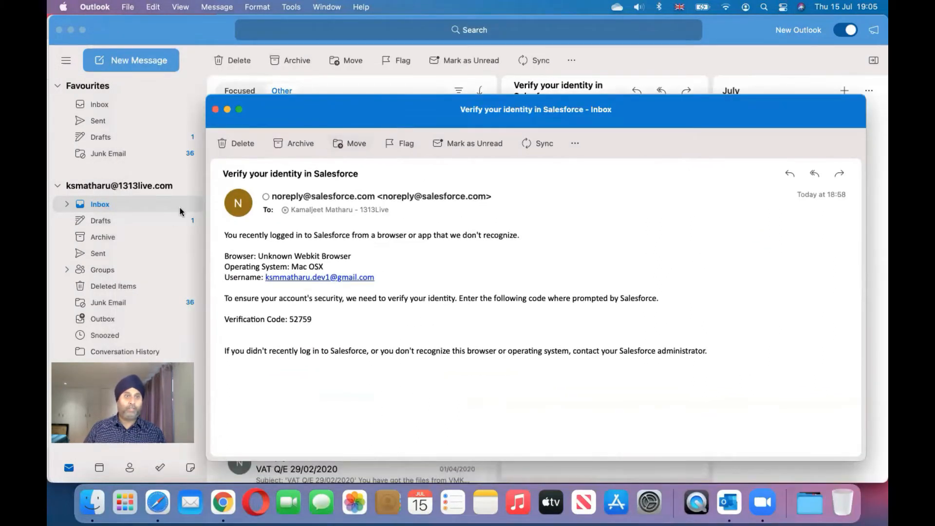
Step: Sync the mailbox and select the new Test for outlook email in the Focused list
{"action": "left_click", "coordinate": [529, 60]}
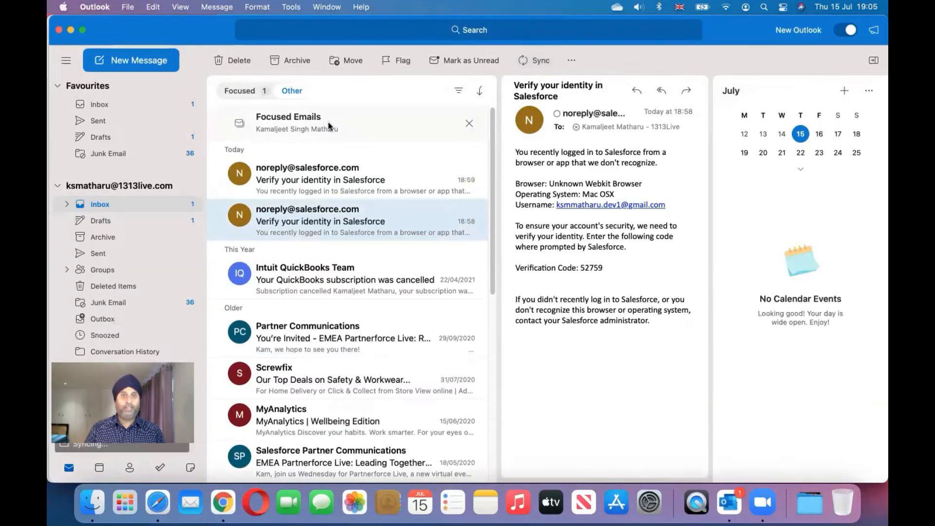
{"action": "left_click", "coordinate": [333, 124]}
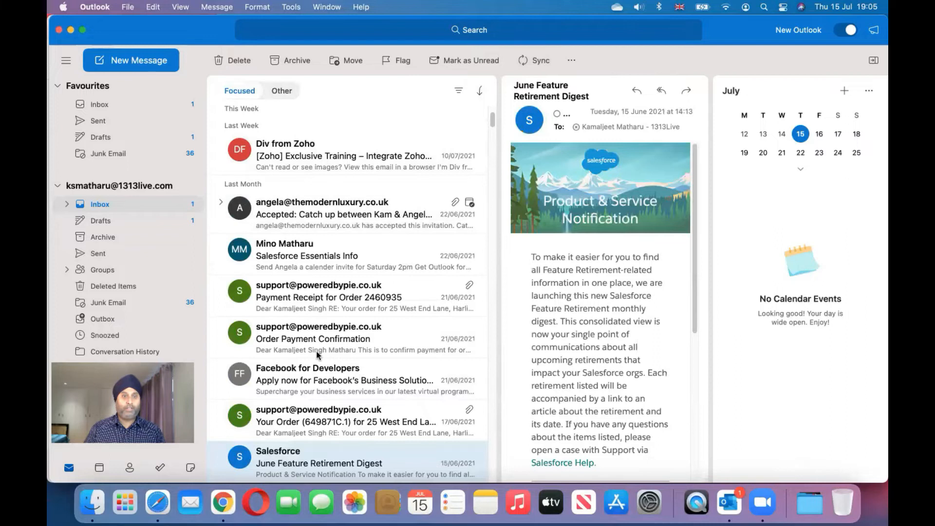
{"action": "scroll", "coordinate": [326, 358], "scroll_direction": "down", "scroll_amount": 5}
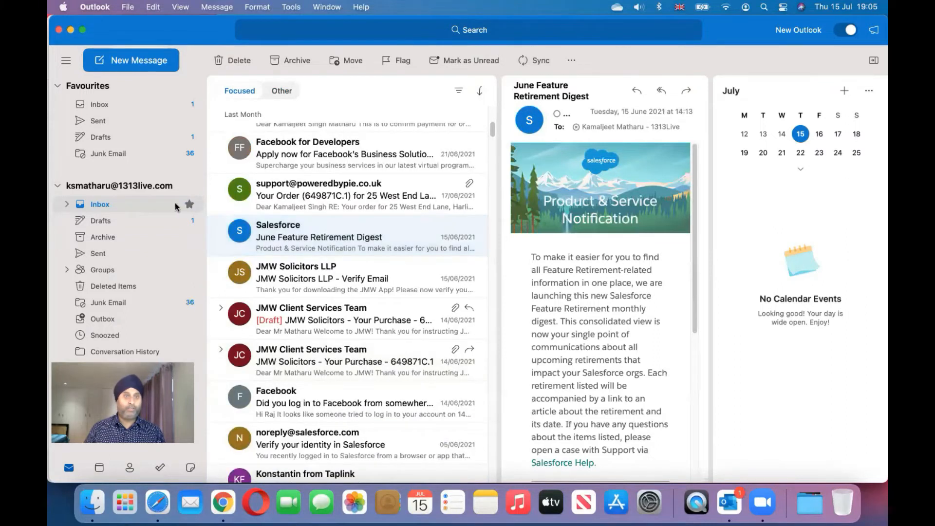
{"action": "scroll", "coordinate": [279, 117], "scroll_direction": "down", "scroll_amount": 5}
{"action": "left_click", "coordinate": [281, 92]}
{"action": "scroll", "coordinate": [271, 218], "scroll_direction": "down", "scroll_amount": 5}
{"action": "scroll", "coordinate": [272, 217], "scroll_direction": "up", "scroll_amount": 5}
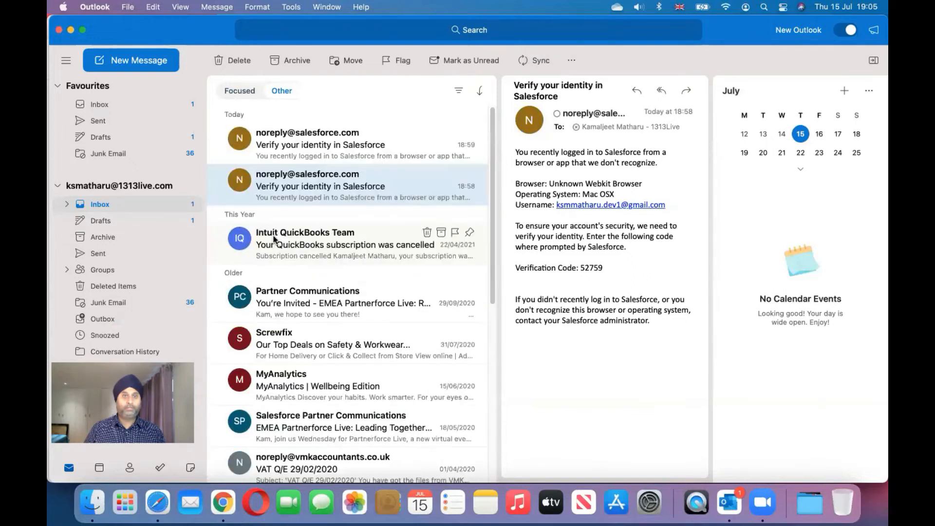
{"action": "left_click", "coordinate": [244, 90]}
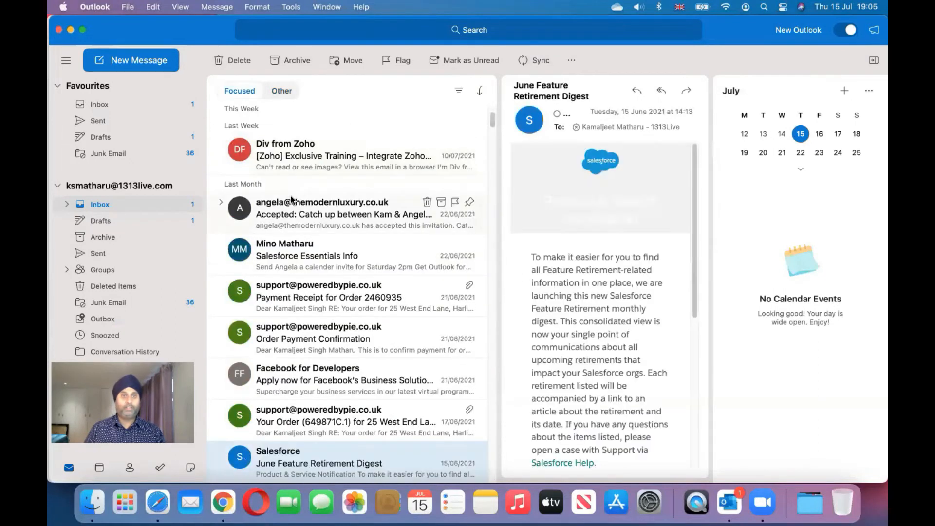
{"action": "scroll", "coordinate": [288, 195], "scroll_direction": "up", "scroll_amount": 3}
{"action": "left_click", "coordinate": [286, 147]}
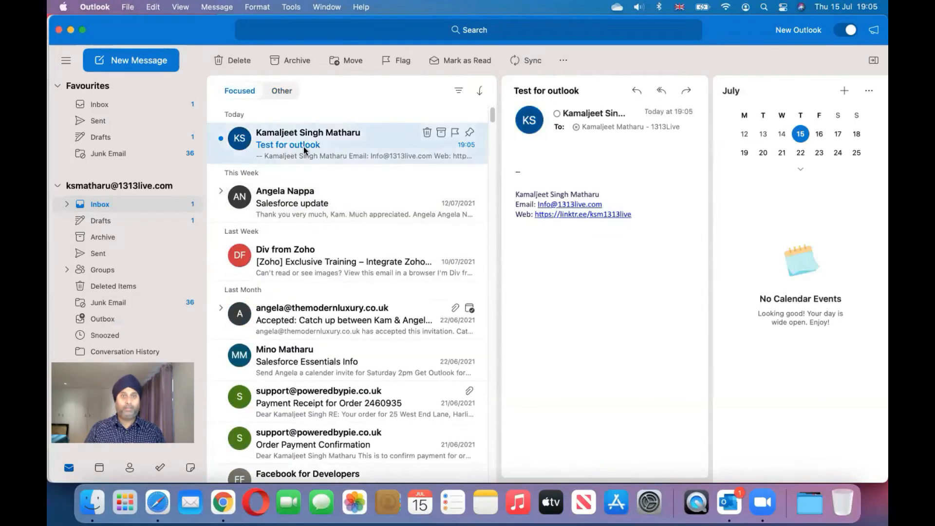
Step: Open the Salesforce add-in for the Test for outlook email from the extra actions menu
{"action": "double_click", "coordinate": [303, 147]}
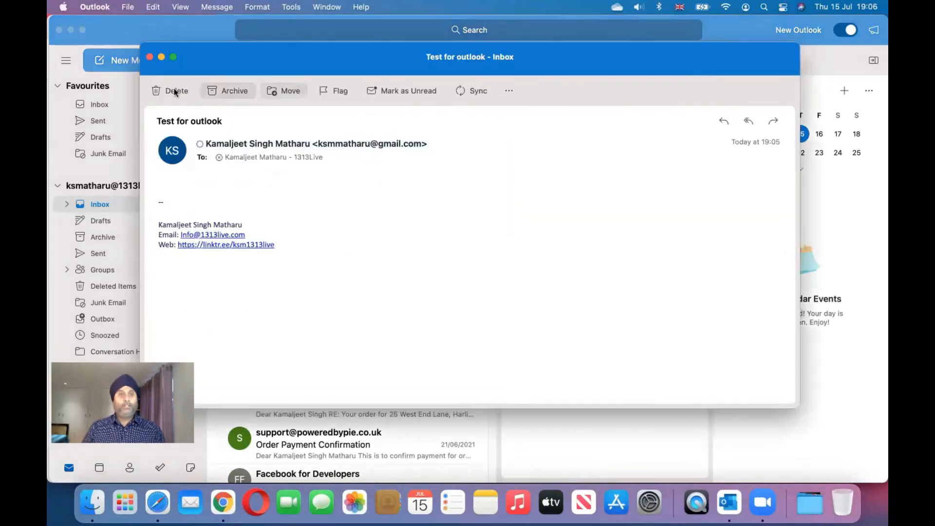
{"action": "left_click", "coordinate": [149, 56]}
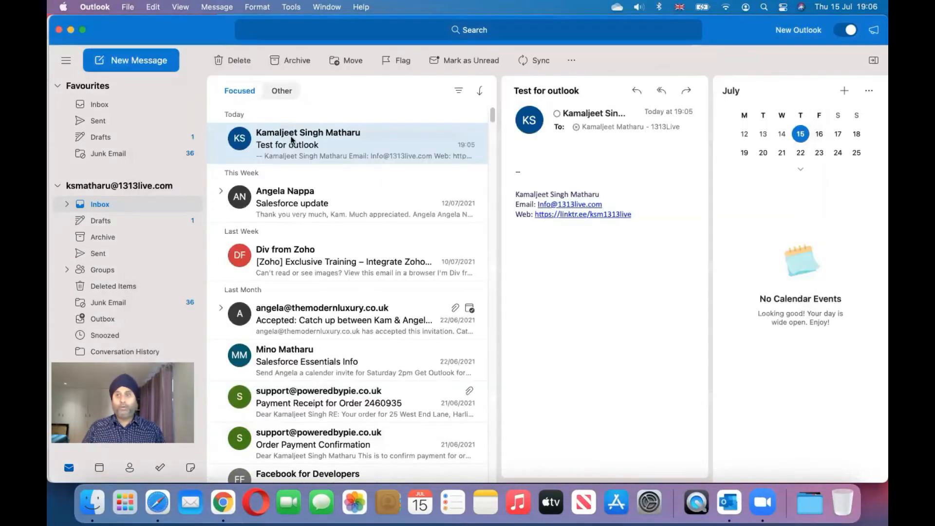
{"action": "left_click", "coordinate": [565, 60]}
{"action": "left_click", "coordinate": [534, 125]}
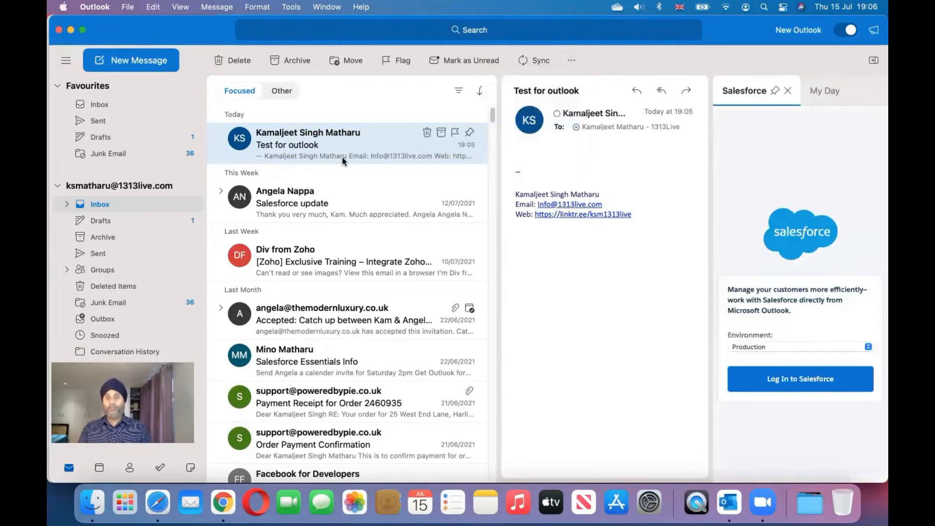
Step: Log in to Salesforce with the account username and password, and confirm connecting Outlook
{"action": "left_click", "coordinate": [786, 381]}
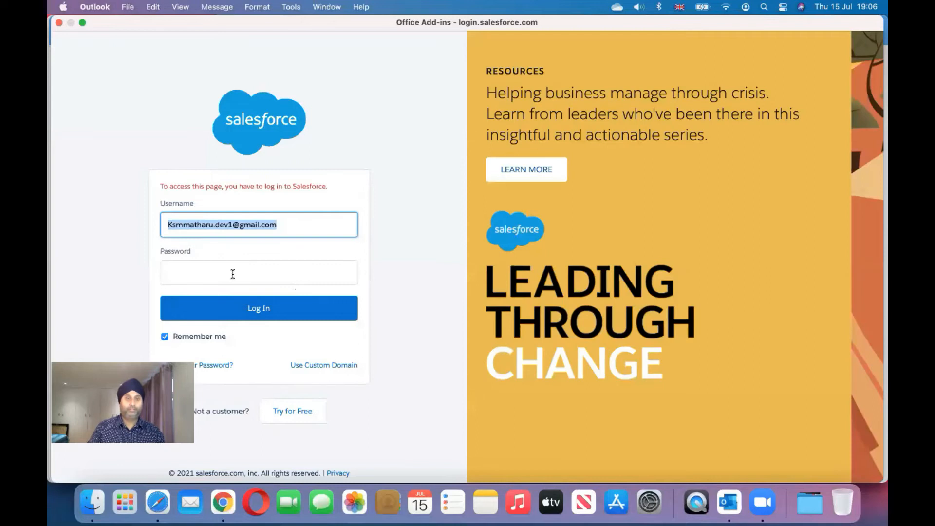
{"action": "left_click", "coordinate": [234, 274]}
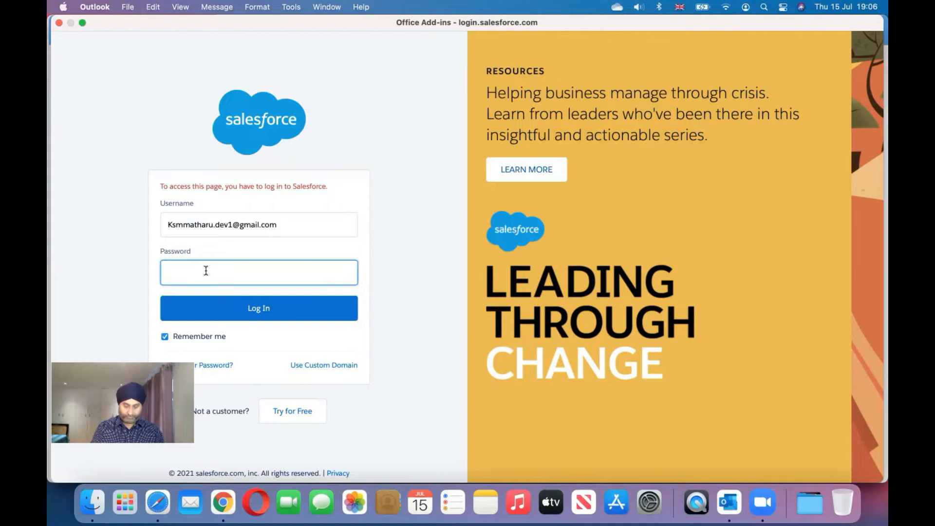
{"action": "type", "text": "•••••••••"}
{"action": "key", "text": "BackSpace"}
{"action": "key", "text": "BackSpace"}
{"action": "key", "text": "BackSpace"}
{"action": "key", "text": "BackSpace"}
{"action": "key", "text": "BackSpace"}
{"action": "key", "text": "BackSpace"}
{"action": "key", "text": "BackSpace"}
{"action": "key", "text": "BackSpace"}
{"action": "key", "text": "BackSpace"}
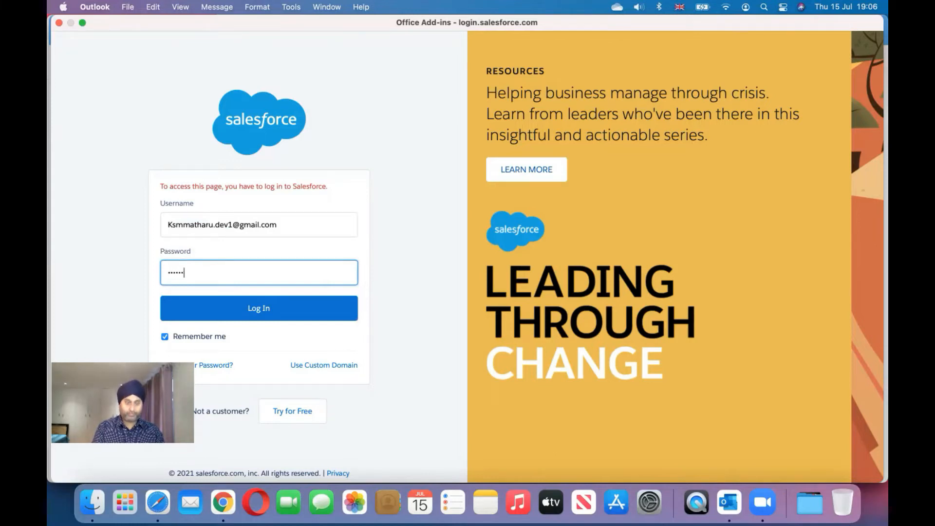
{"action": "type", "text": "•••••"}
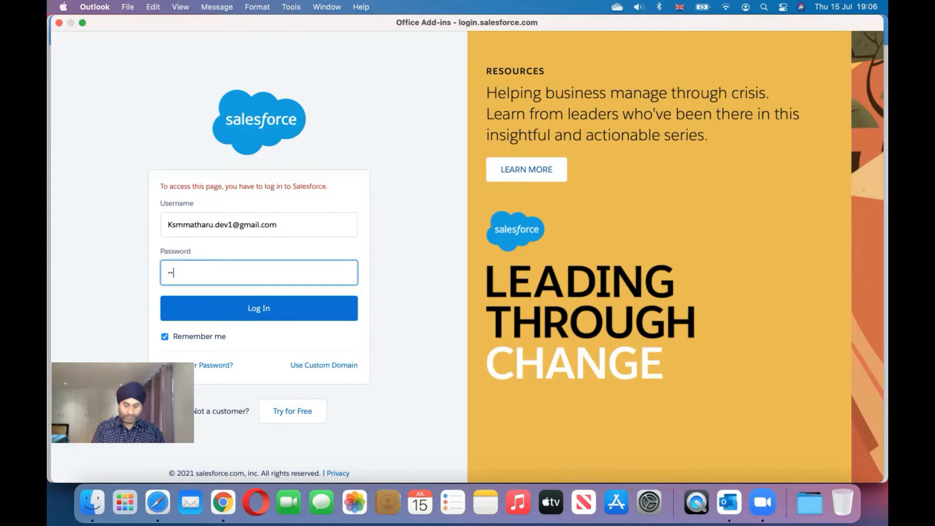
{"action": "type", "text": "•••••"}
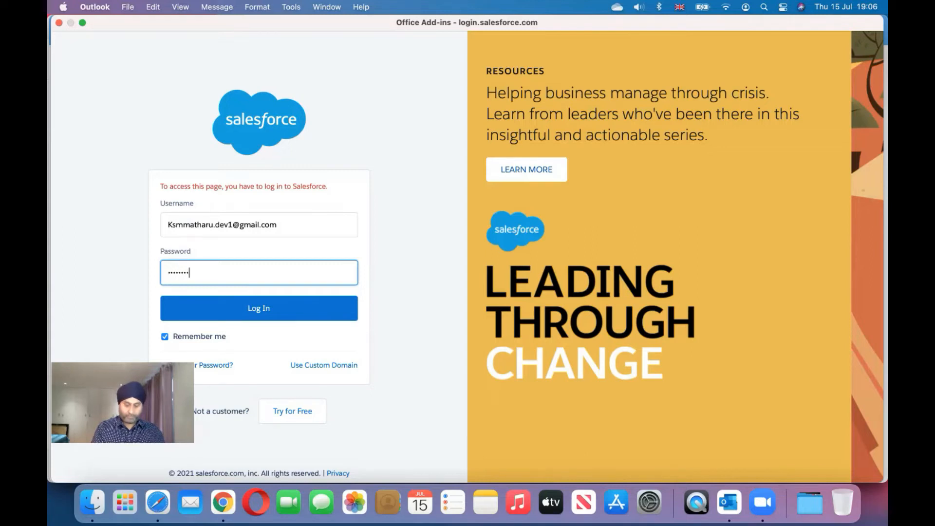
{"action": "key", "text": "Return"}
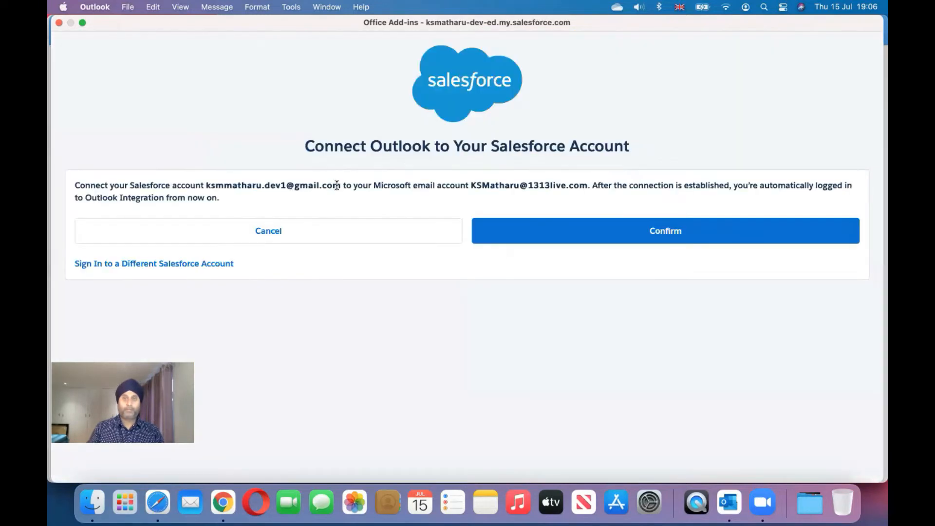
{"action": "left_click", "coordinate": [640, 229]}
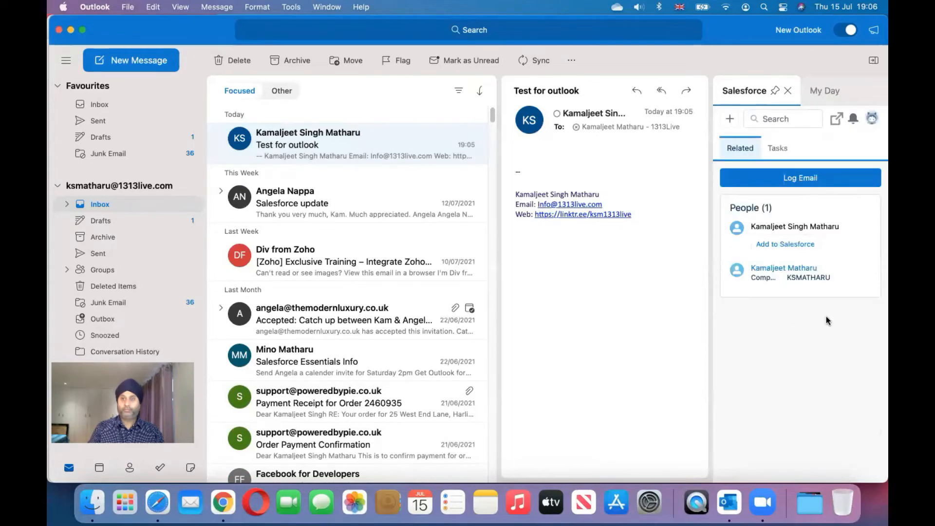
Step: Highlight the sender's name in the People card and choose Add to Salesforce
{"action": "left_click", "coordinate": [354, 150]}
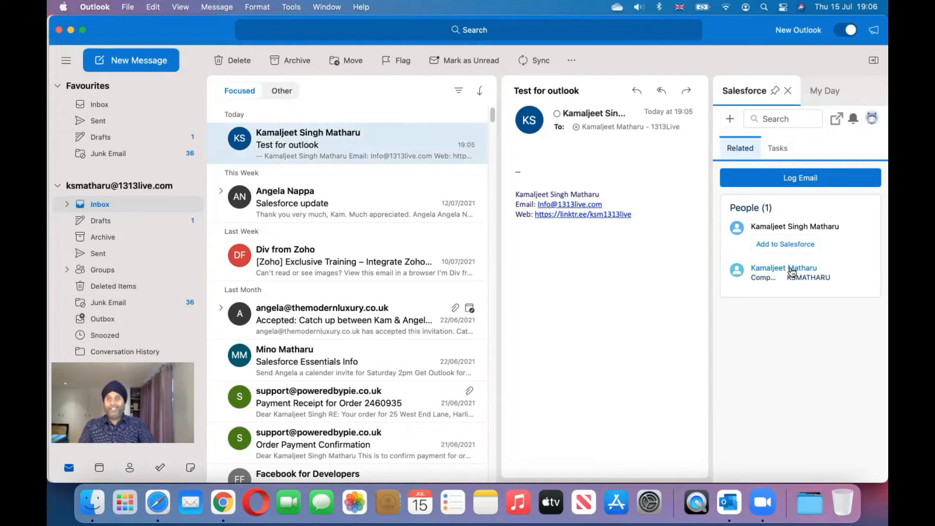
{"action": "left_click_drag", "start_coordinate": [750, 229], "coordinate": [846, 227]}
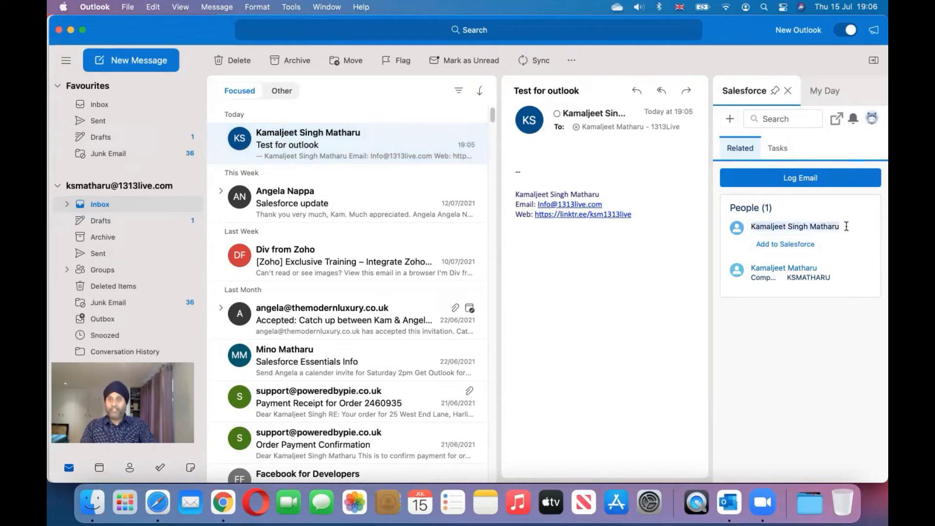
{"action": "left_click", "coordinate": [791, 246]}
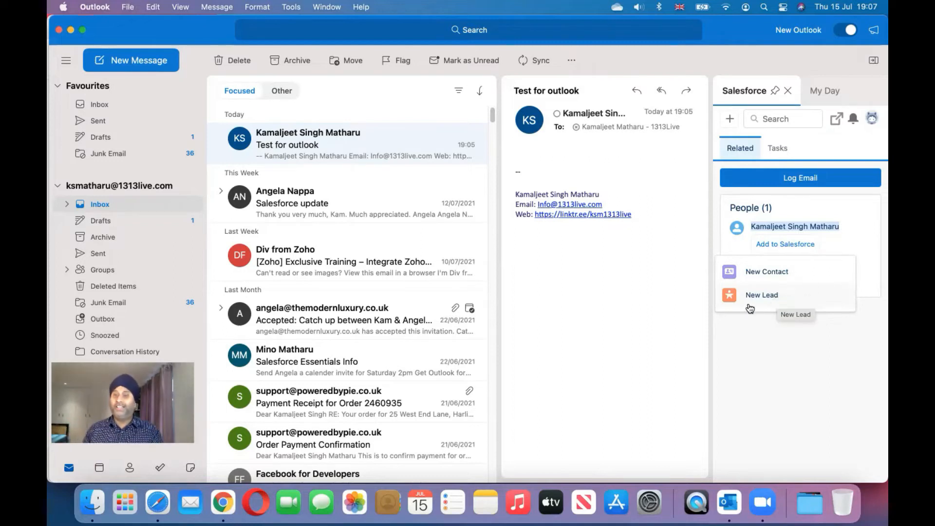
Step: Start a New Contact, append '1' to the last name and enter a phone number
{"action": "left_click", "coordinate": [757, 273]}
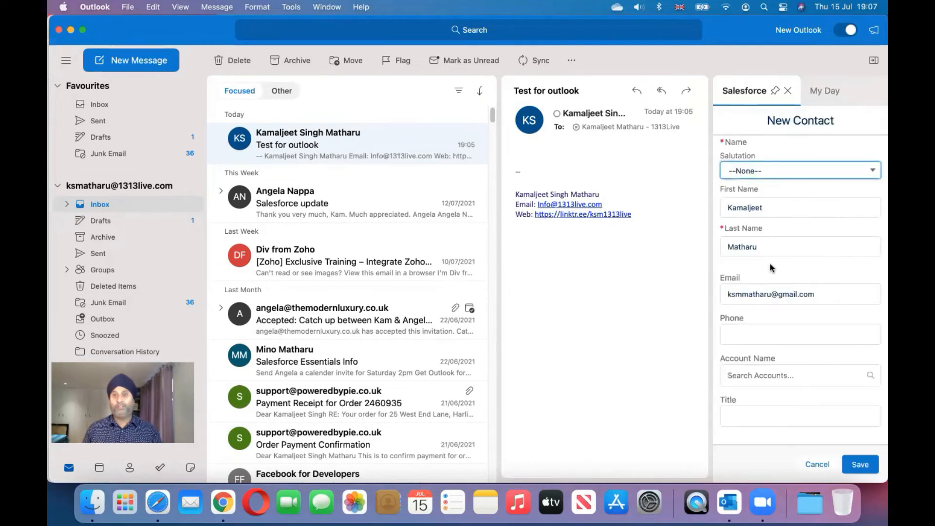
{"action": "left_click", "coordinate": [770, 209]}
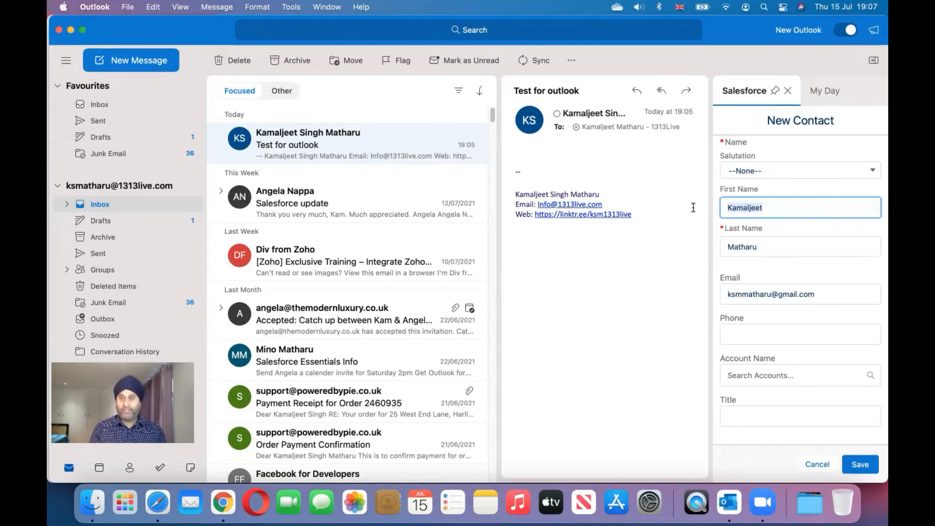
{"action": "key", "text": "Right"}
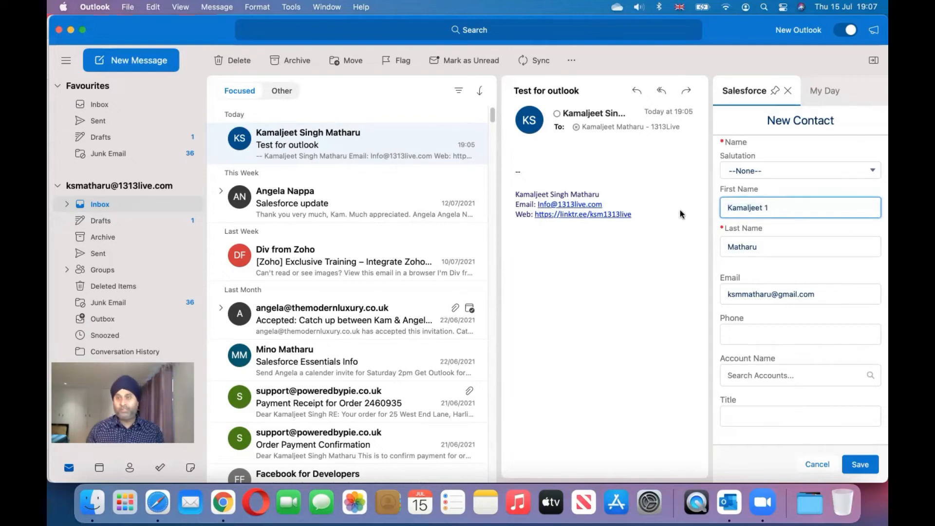
{"action": "left_click", "coordinate": [767, 246]}
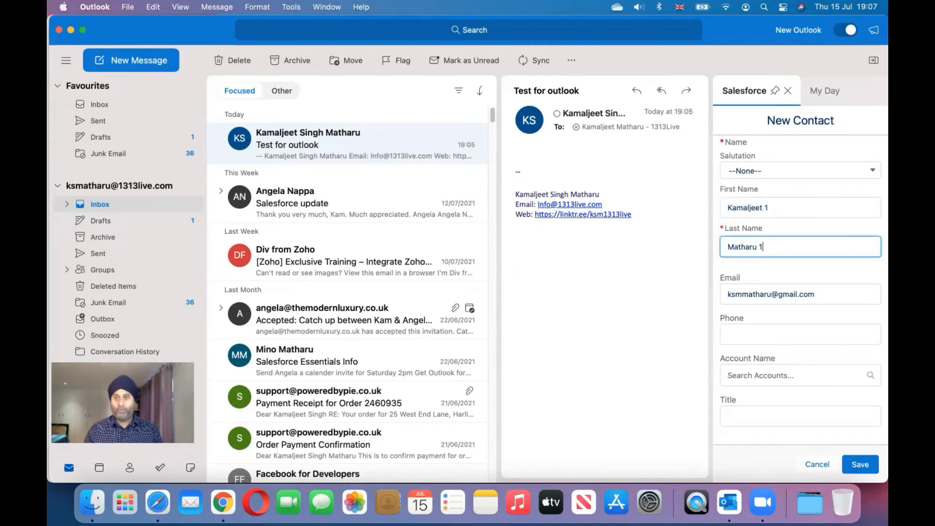
{"action": "type", "text": "1"}
{"action": "left_click", "coordinate": [744, 336]}
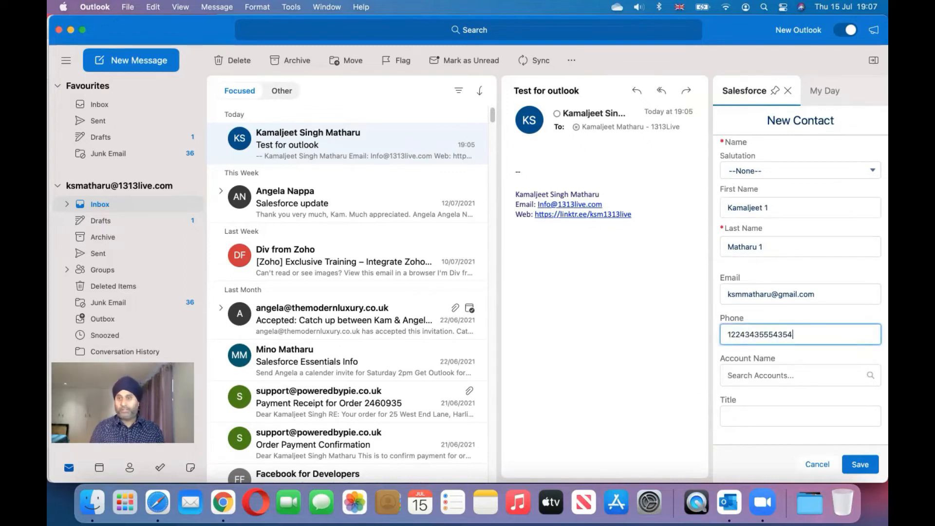
Step: Link the contact to the account Dickenson plc
{"action": "left_click", "coordinate": [750, 373]}
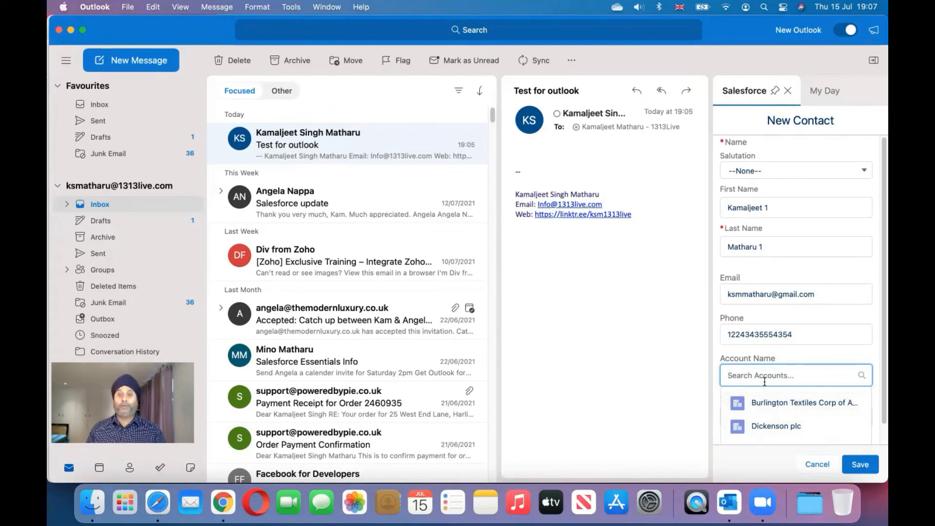
{"action": "type", "text": "ab"}
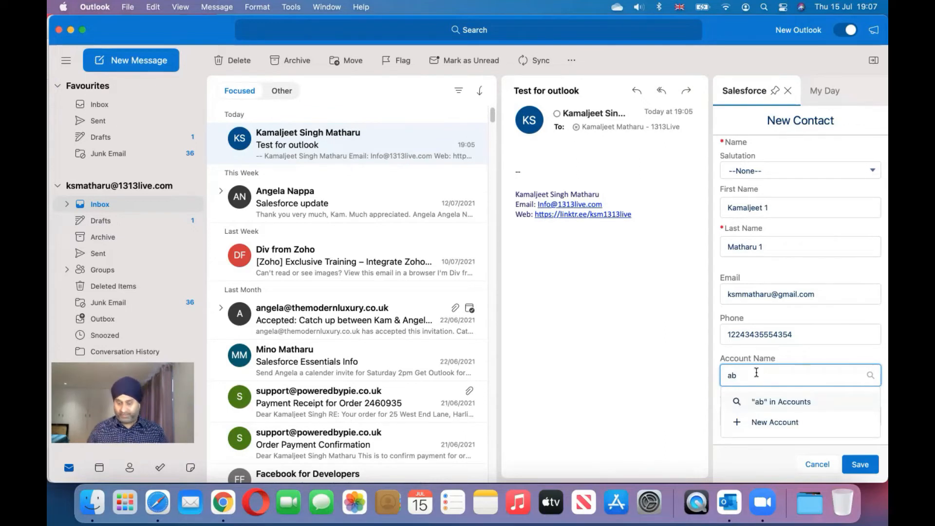
{"action": "key", "text": "BackSpace"}
{"action": "type", "text": "ba"}
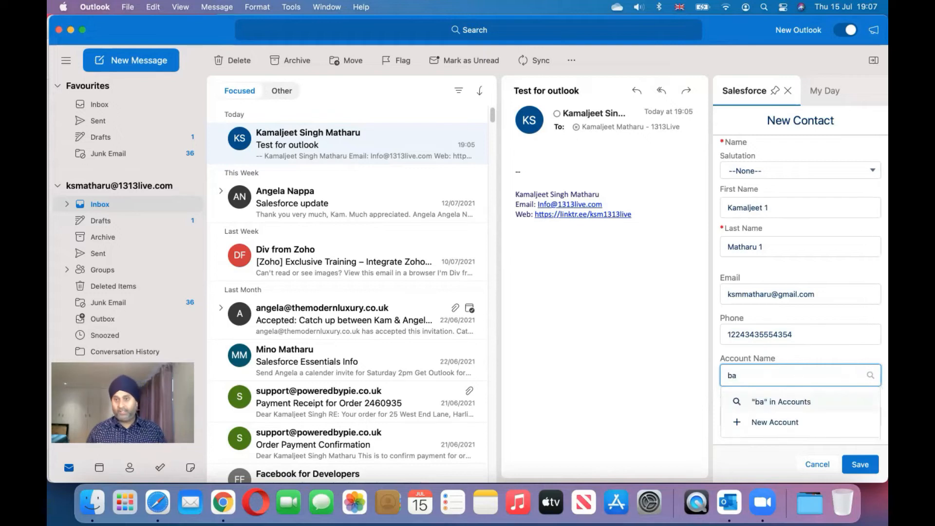
{"action": "left_click", "coordinate": [760, 403]}
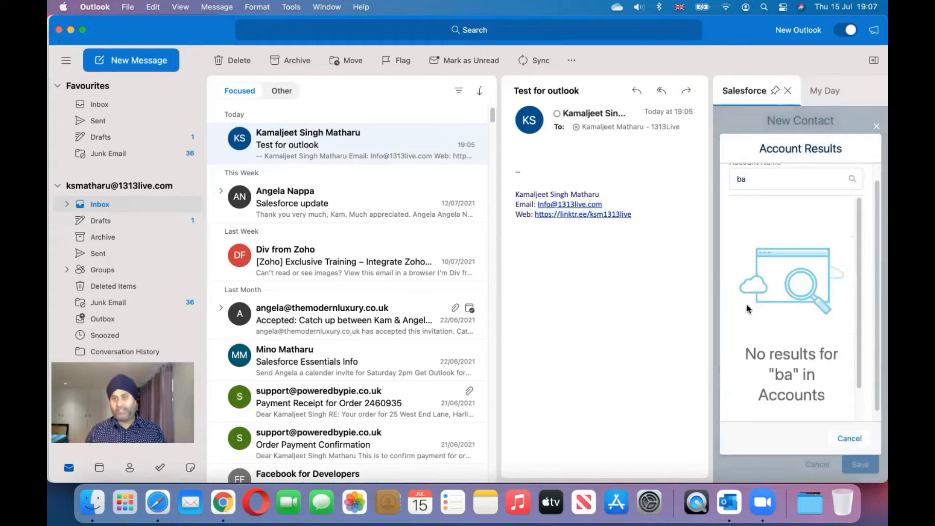
{"action": "left_click", "coordinate": [850, 438]}
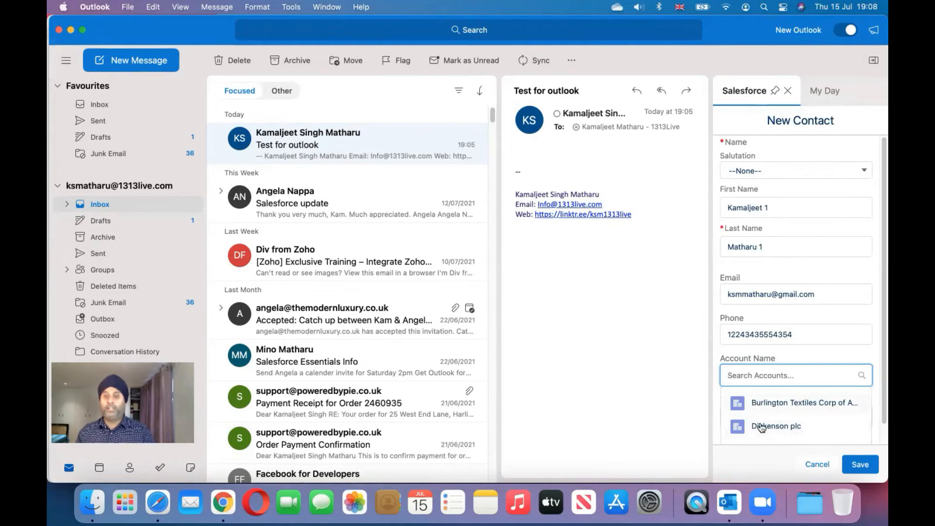
{"action": "left_click", "coordinate": [766, 427]}
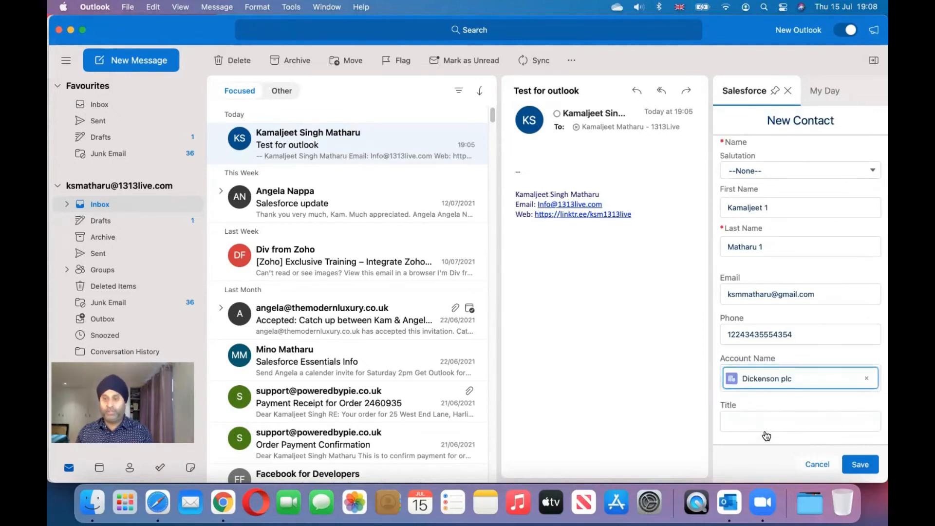
Step: Set the title to Functional Consultant, save the contact and dismiss the rating prompts
{"action": "left_click", "coordinate": [778, 415]}
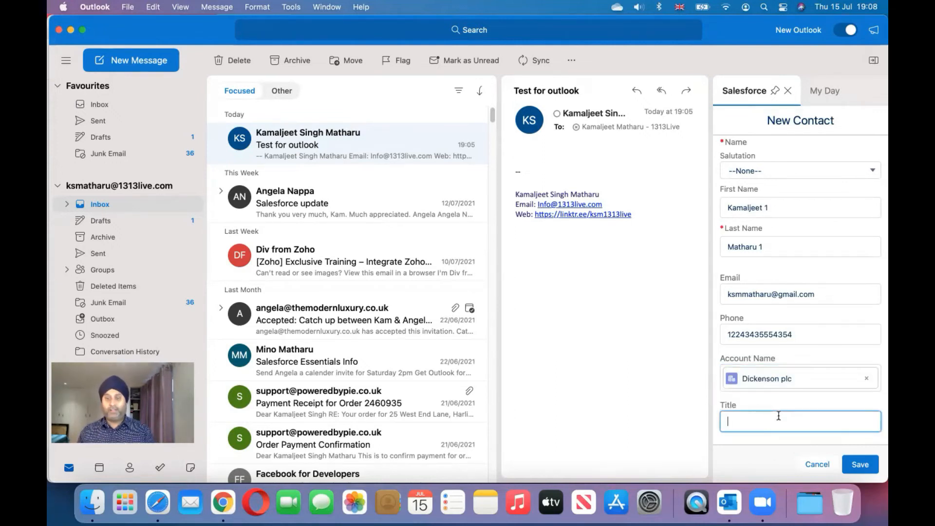
{"action": "type", "text": "M"}
{"action": "key", "text": "BackSpace"}
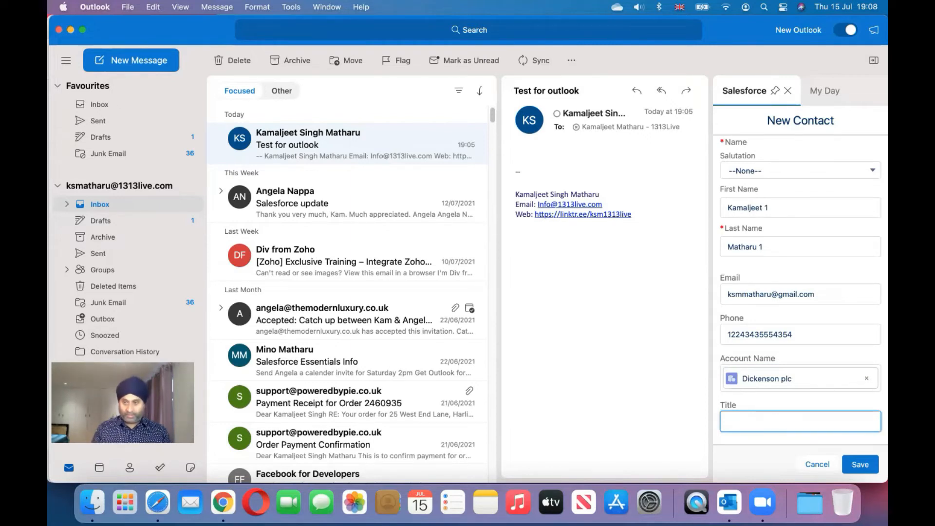
{"action": "type", "text": "Functional"}
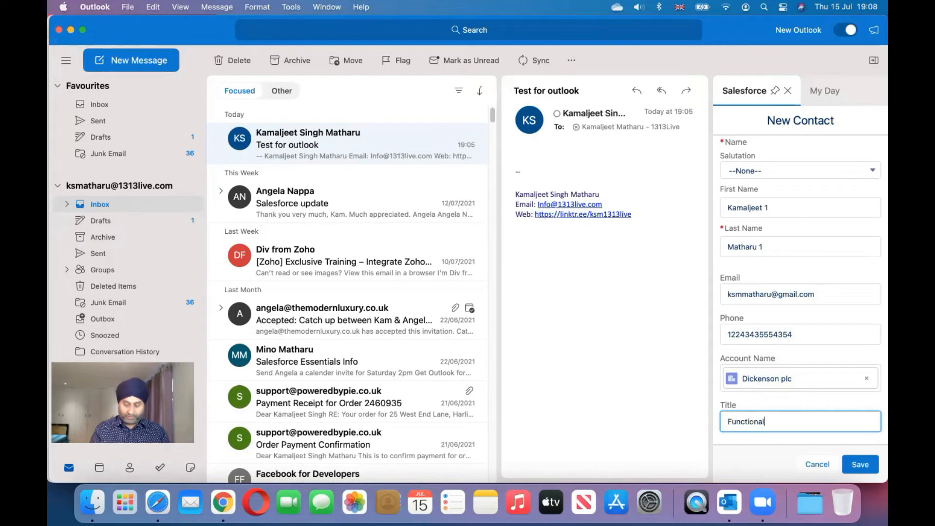
{"action": "type", "text": " Consultant"}
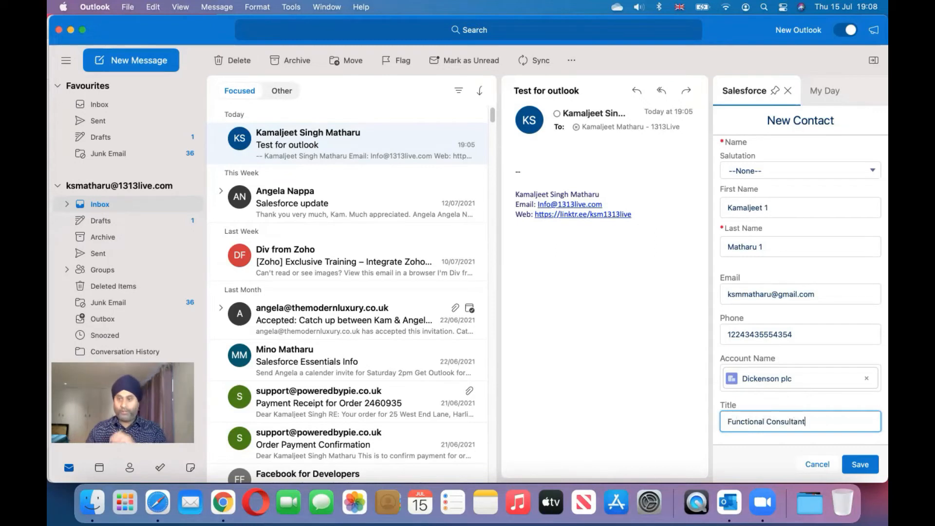
{"action": "left_click", "coordinate": [863, 461]}
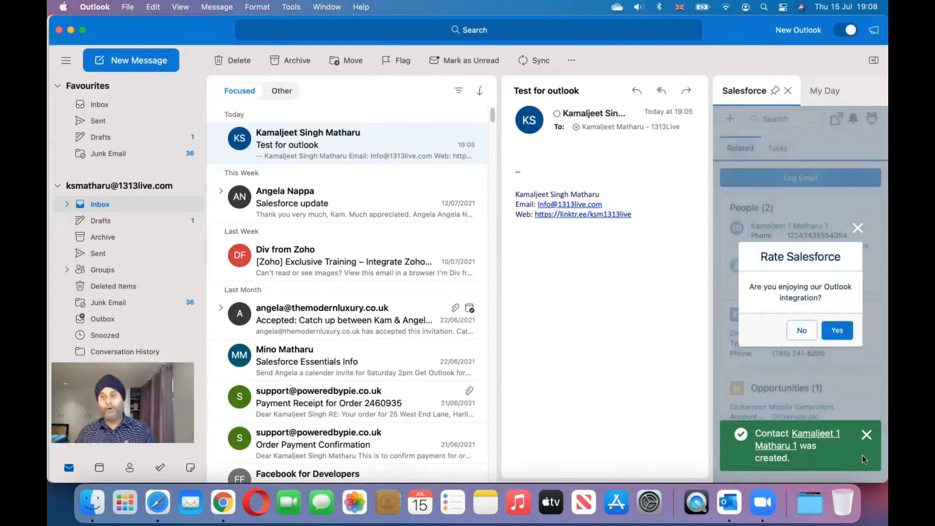
{"action": "left_click", "coordinate": [801, 330]}
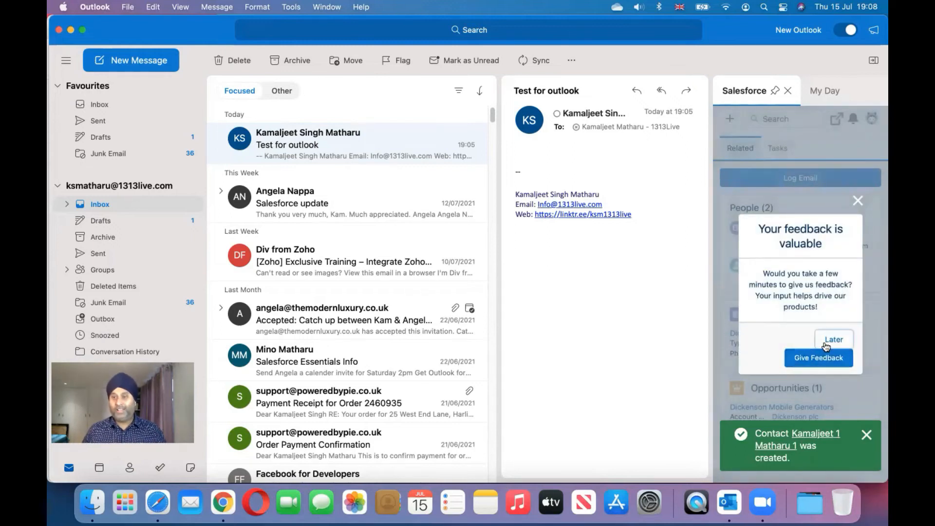
{"action": "left_click", "coordinate": [823, 344]}
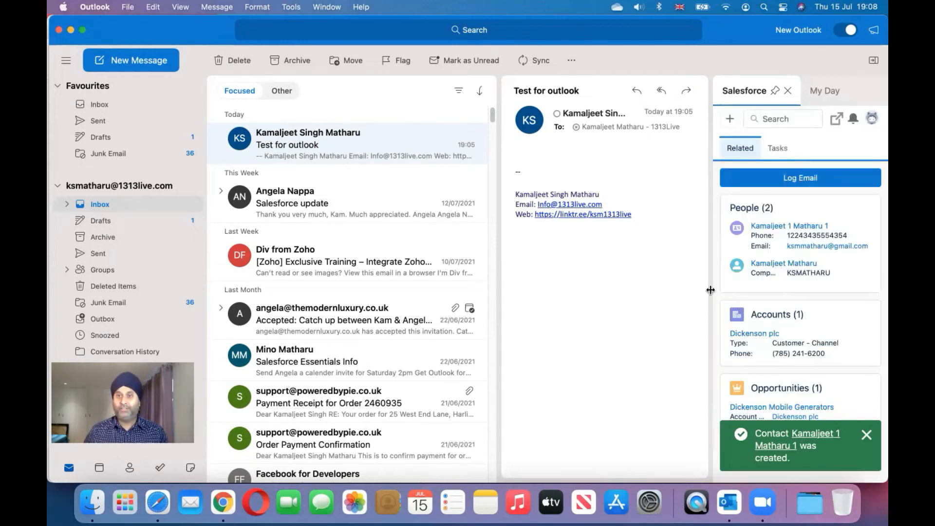
{"action": "left_click_drag", "start_coordinate": [710, 290], "coordinate": [670, 303]}
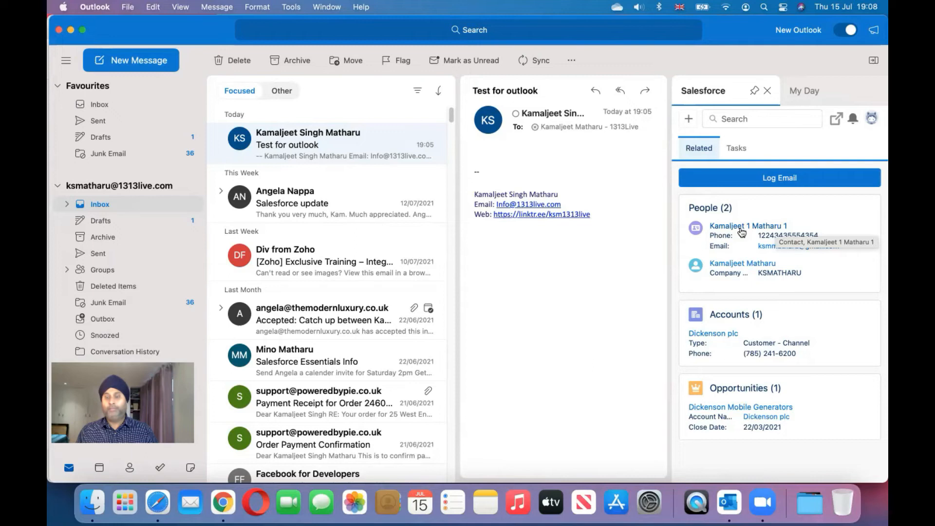
Step: In a new Chrome tab, go to login.salesforce.com and sign in with the first saved username
{"action": "left_click", "coordinate": [223, 504]}
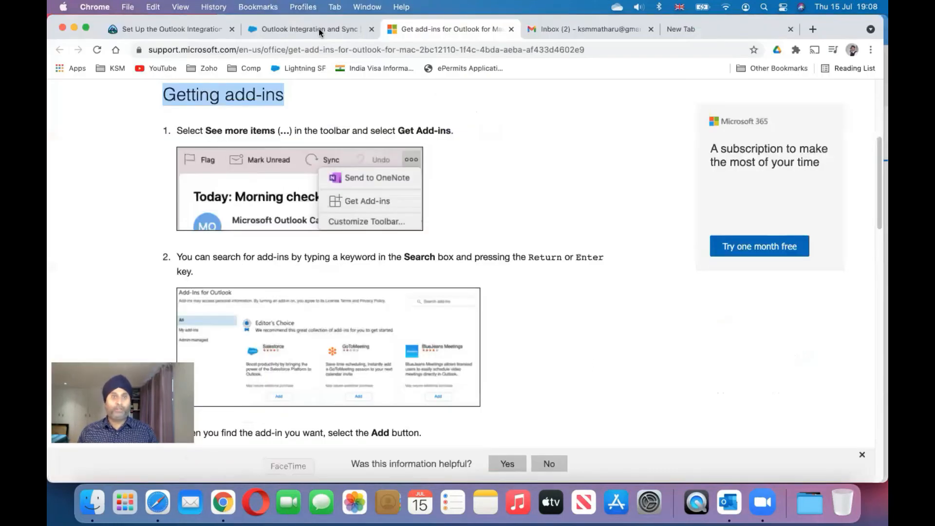
{"action": "left_click", "coordinate": [295, 30]}
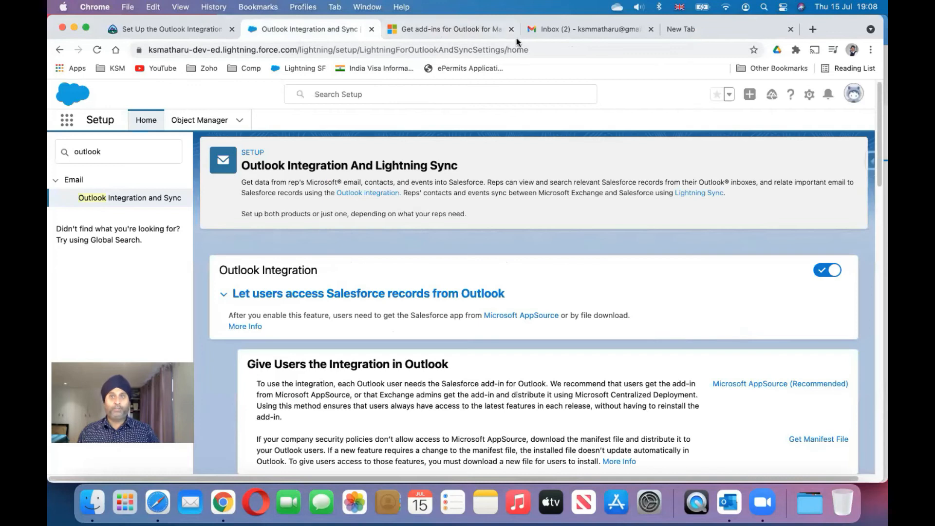
{"action": "left_click", "coordinate": [715, 31]}
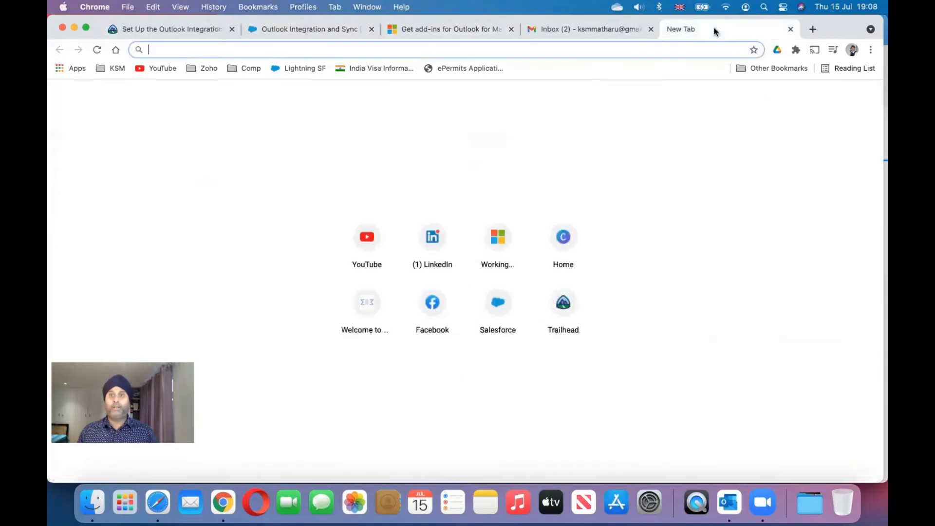
{"action": "type", "text": "login.salesforce.com"}
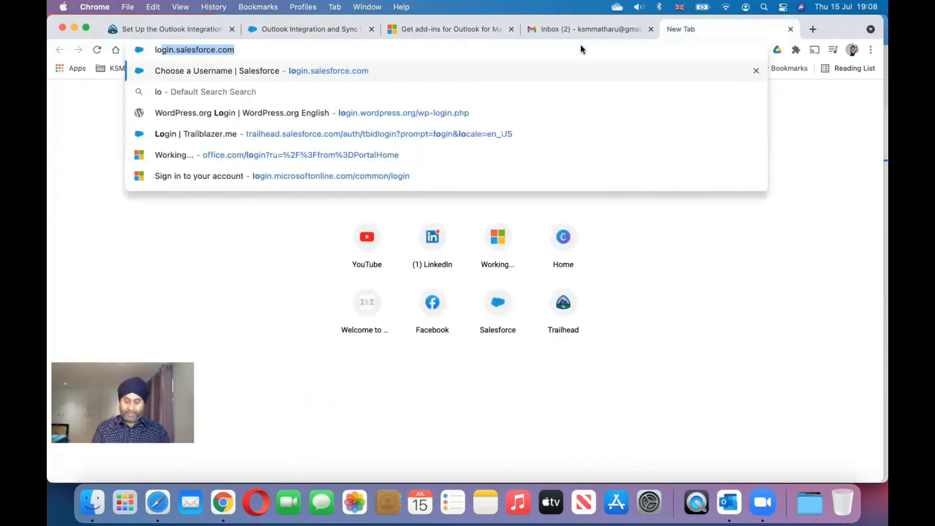
{"action": "key", "text": "Return"}
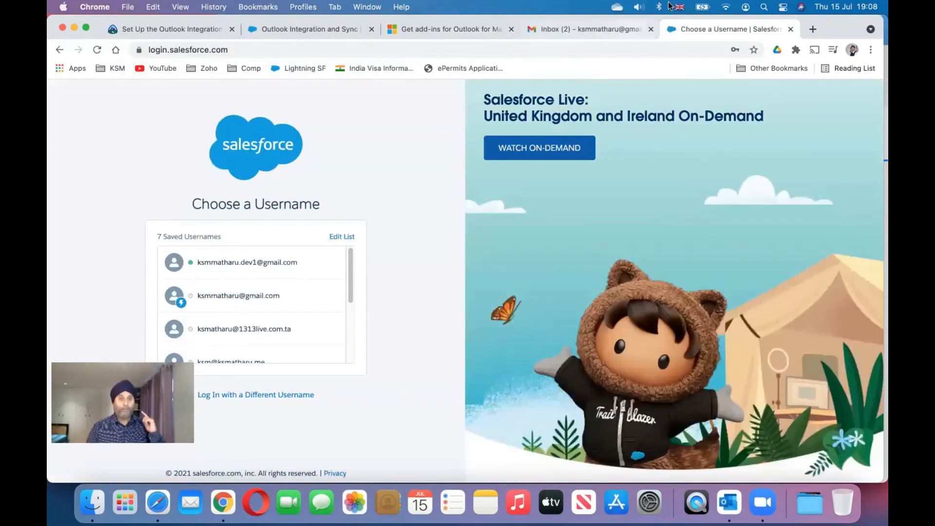
{"action": "left_click", "coordinate": [279, 264]}
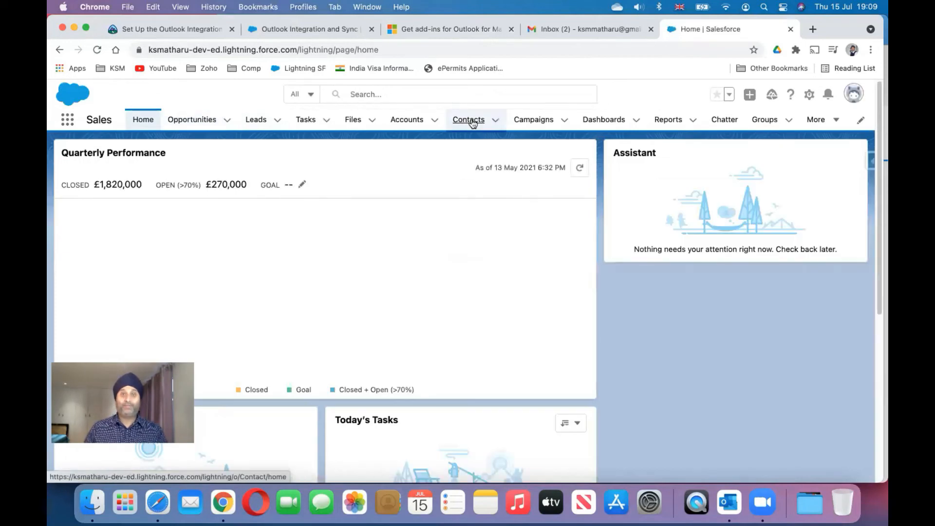
Step: Open the Dickenson plc account, then the newly created contact's record from recent contacts
{"action": "left_click", "coordinate": [469, 120]}
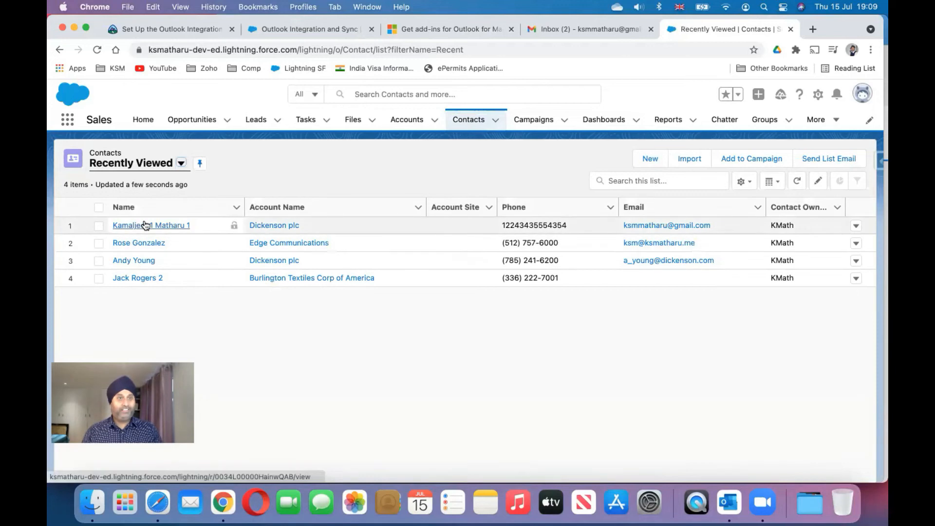
{"action": "left_click", "coordinate": [277, 226]}
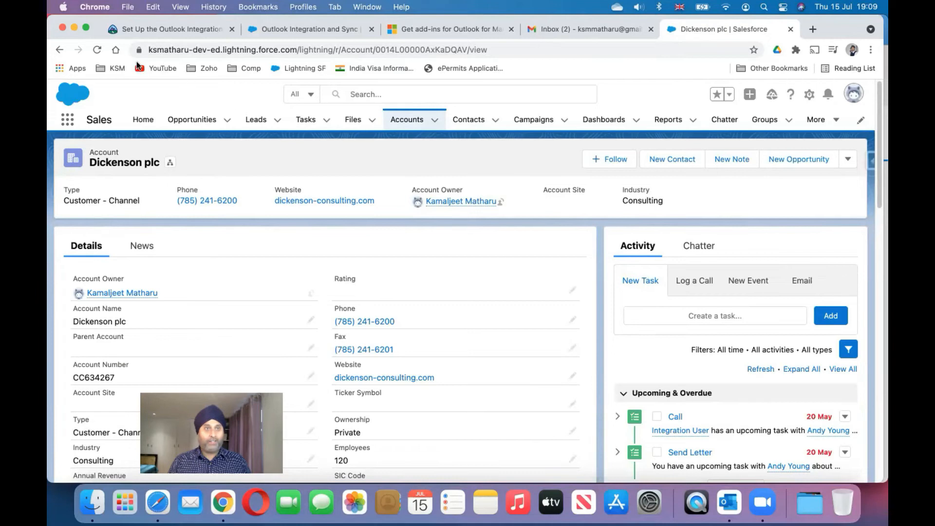
{"action": "left_click", "coordinate": [468, 120]}
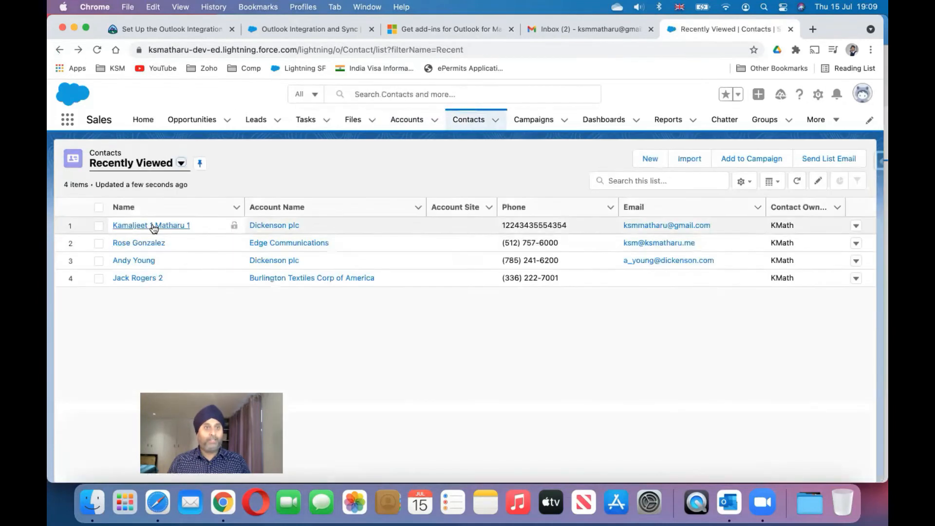
{"action": "left_click", "coordinate": [153, 225]}
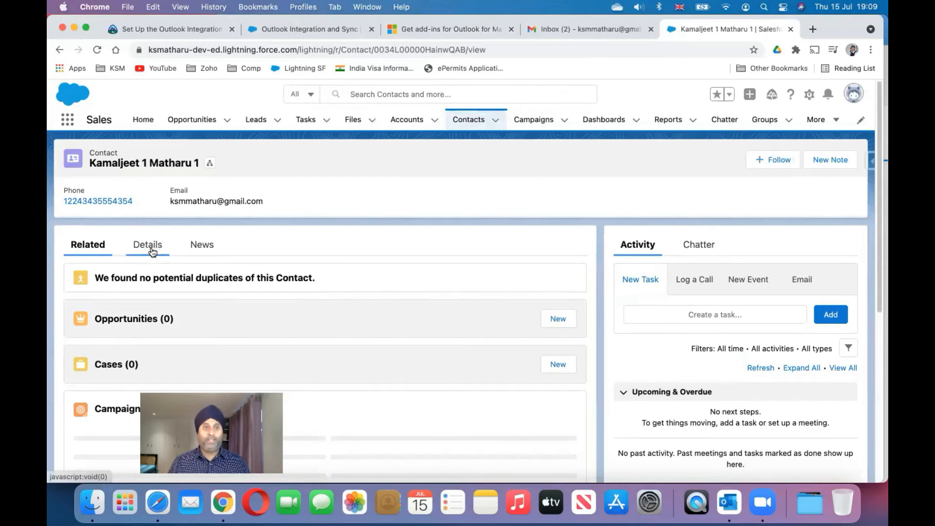
Step: Review the contact's Details, including its email address, and its Related lists
{"action": "left_click", "coordinate": [147, 245]}
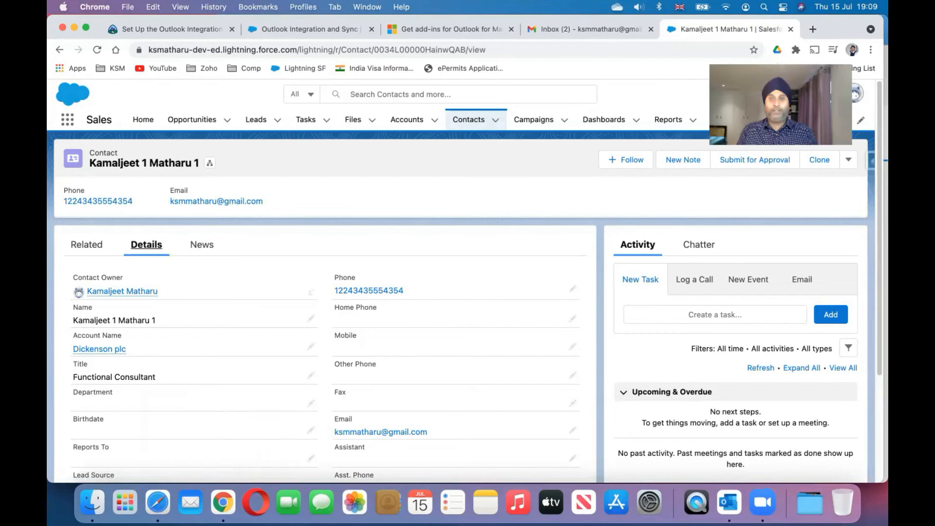
{"action": "scroll", "coordinate": [222, 404], "scroll_direction": "down", "scroll_amount": 2}
{"action": "left_click_drag", "start_coordinate": [326, 395], "coordinate": [421, 397]}
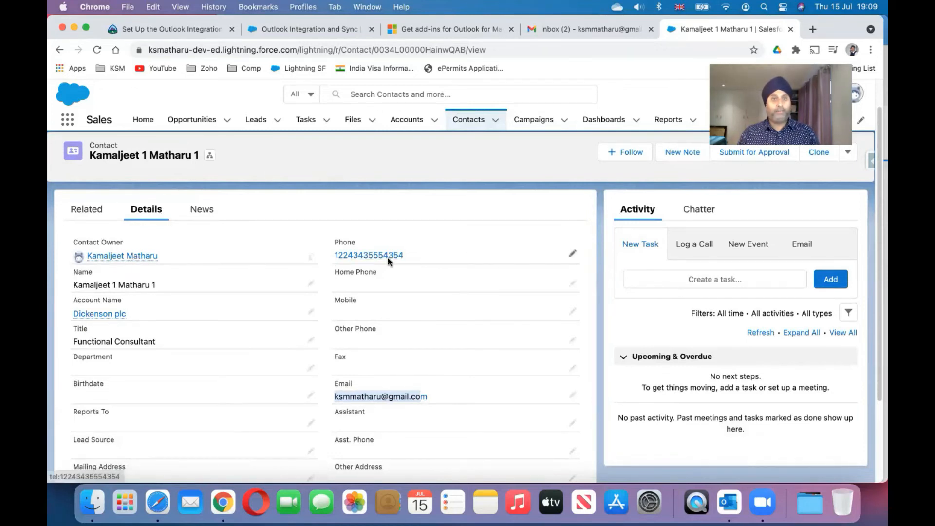
{"action": "left_click", "coordinate": [97, 218]}
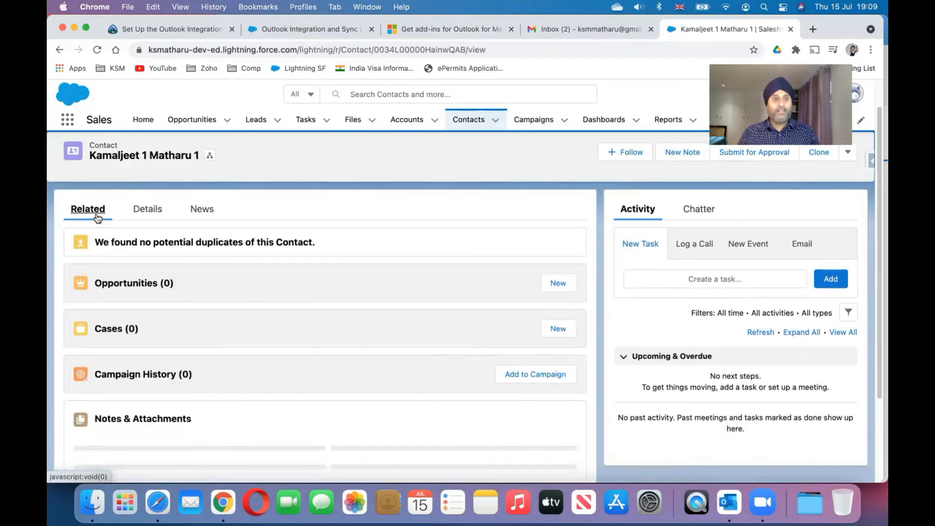
{"action": "scroll", "coordinate": [243, 373], "scroll_direction": "down", "scroll_amount": 3}
{"action": "scroll", "coordinate": [243, 372], "scroll_direction": "up", "scroll_amount": 3}
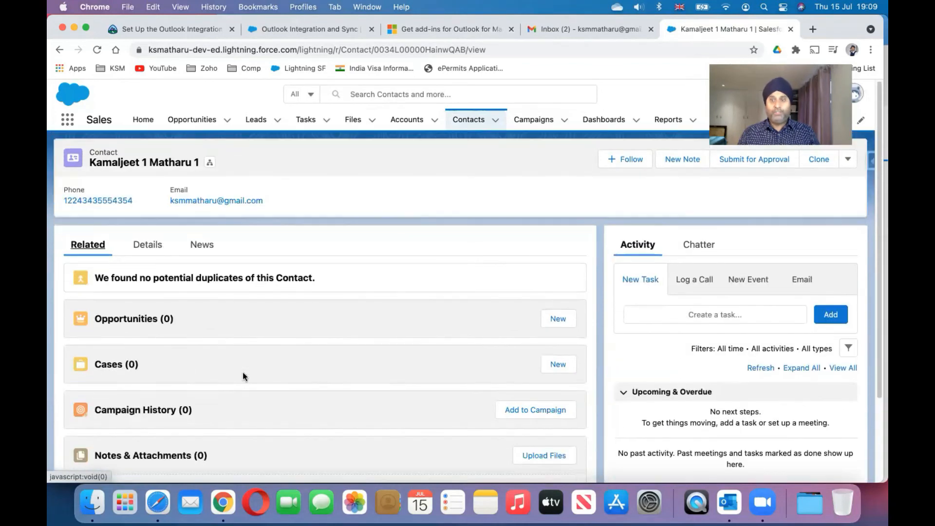
Step: Check the Email and New Task activity options, recheck Details, then return to Outlook
{"action": "left_click", "coordinate": [800, 284]}
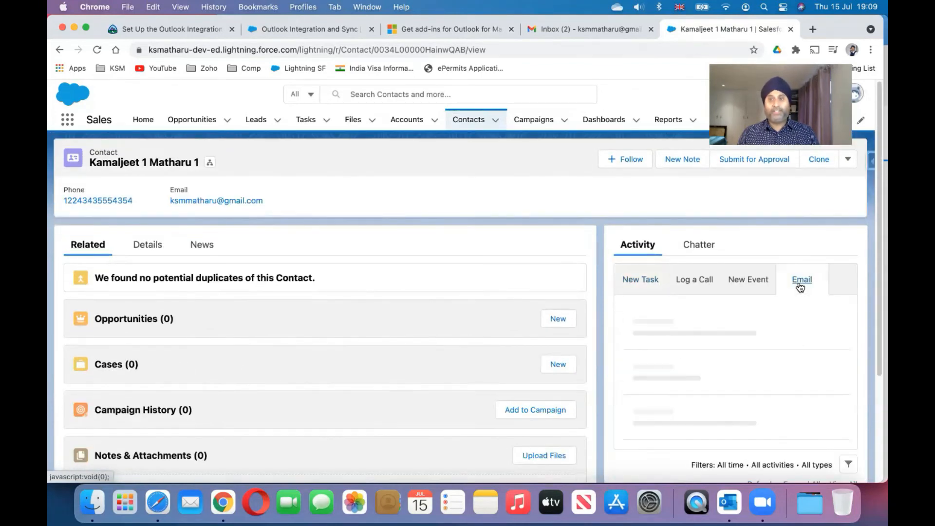
{"action": "scroll", "coordinate": [636, 366], "scroll_direction": "down", "scroll_amount": 10}
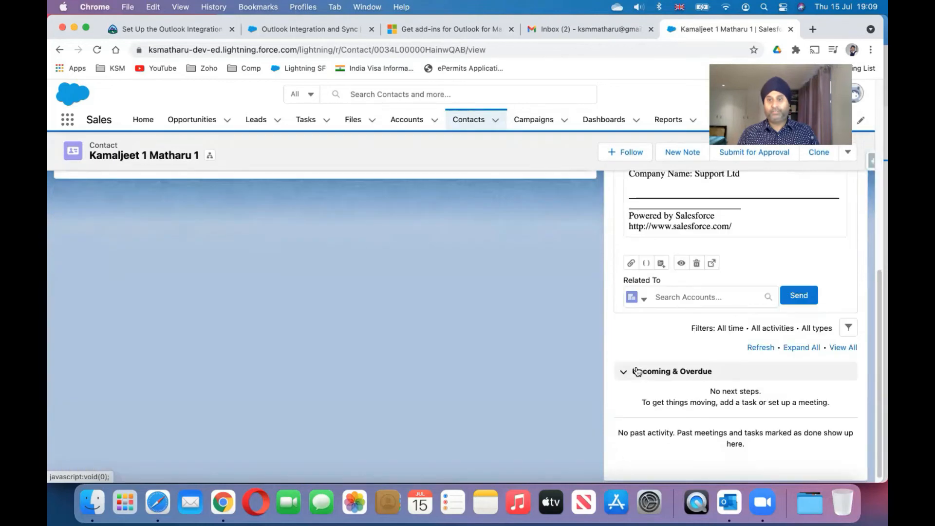
{"action": "scroll", "coordinate": [636, 371], "scroll_direction": "up", "scroll_amount": 10}
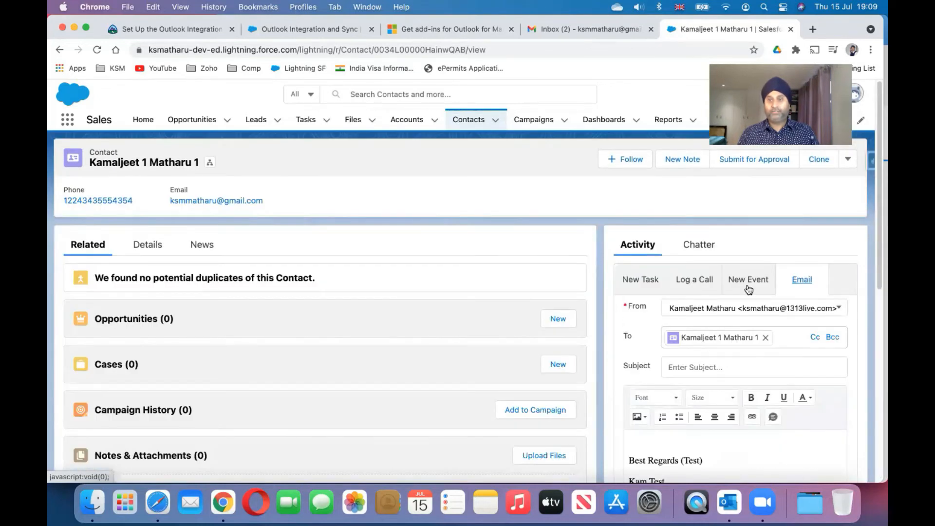
{"action": "left_click", "coordinate": [633, 280]}
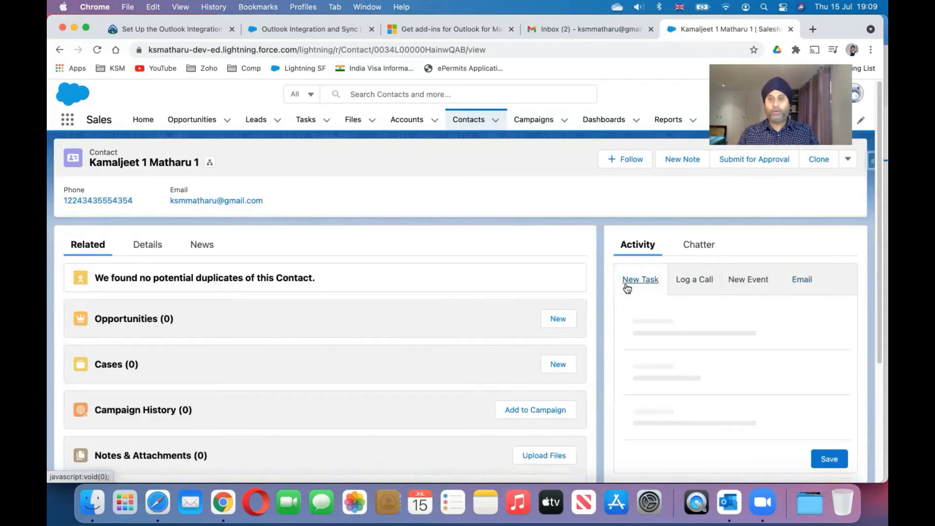
{"action": "scroll", "coordinate": [603, 373], "scroll_direction": "down", "scroll_amount": 6}
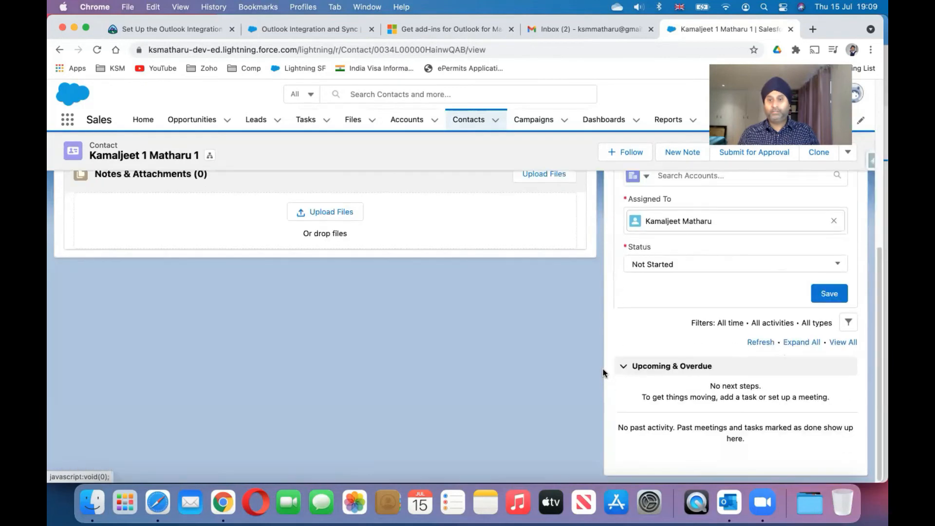
{"action": "scroll", "coordinate": [603, 373], "scroll_direction": "up", "scroll_amount": 6}
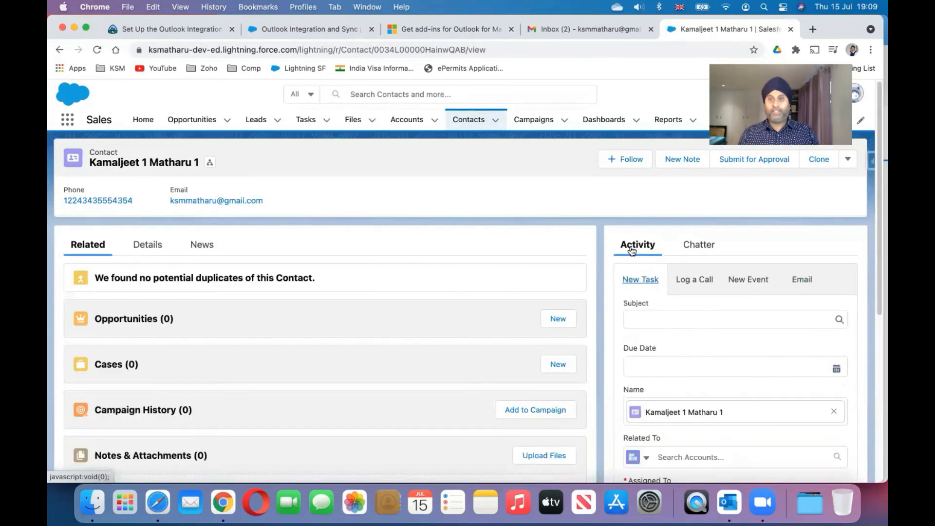
{"action": "left_click", "coordinate": [176, 256]}
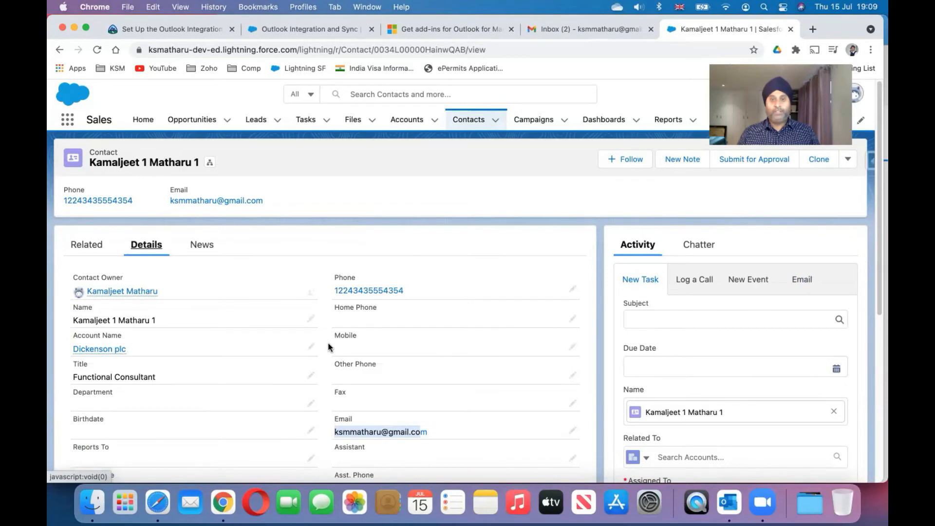
{"action": "scroll", "coordinate": [323, 360], "scroll_direction": "down", "scroll_amount": 1}
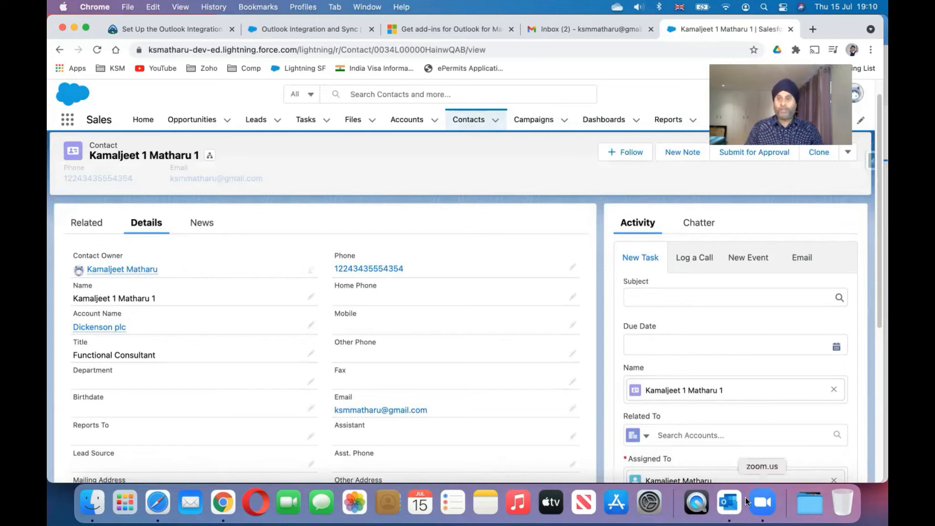
{"action": "left_click", "coordinate": [729, 502]}
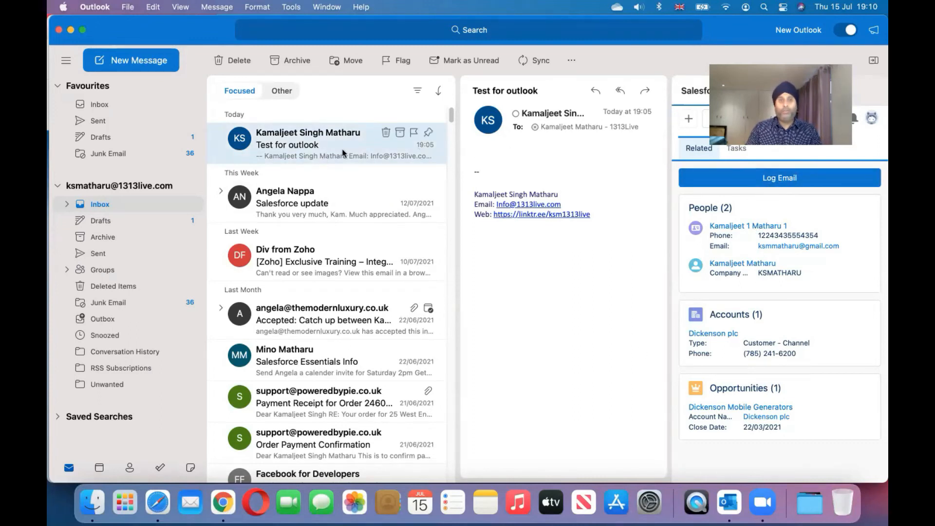
{"action": "left_click", "coordinate": [538, 91]}
{"action": "triple_click", "coordinate": [468, 89]}
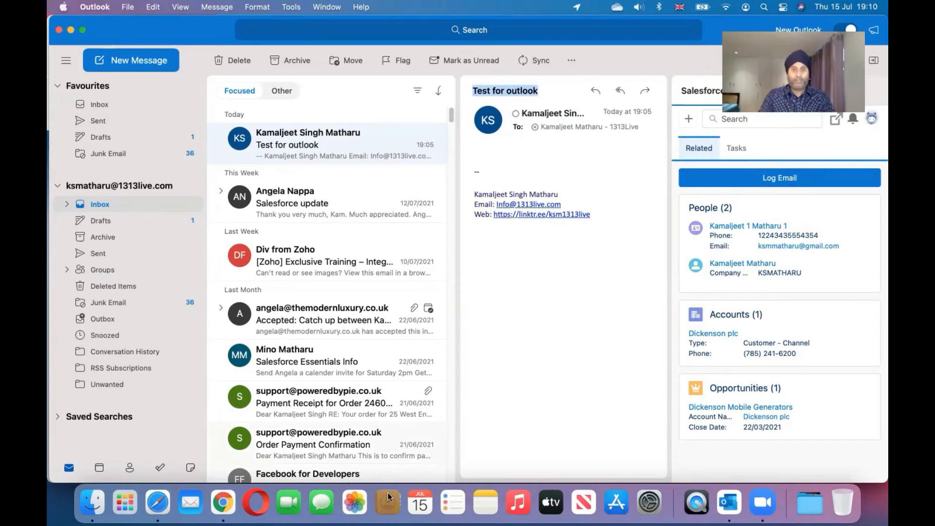
{"action": "left_click", "coordinate": [222, 506]}
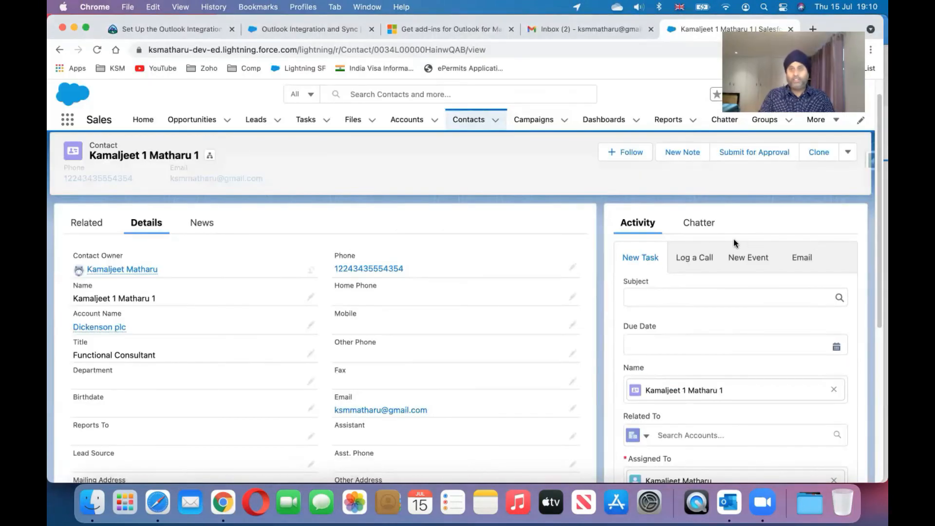
{"action": "left_click", "coordinate": [78, 225]}
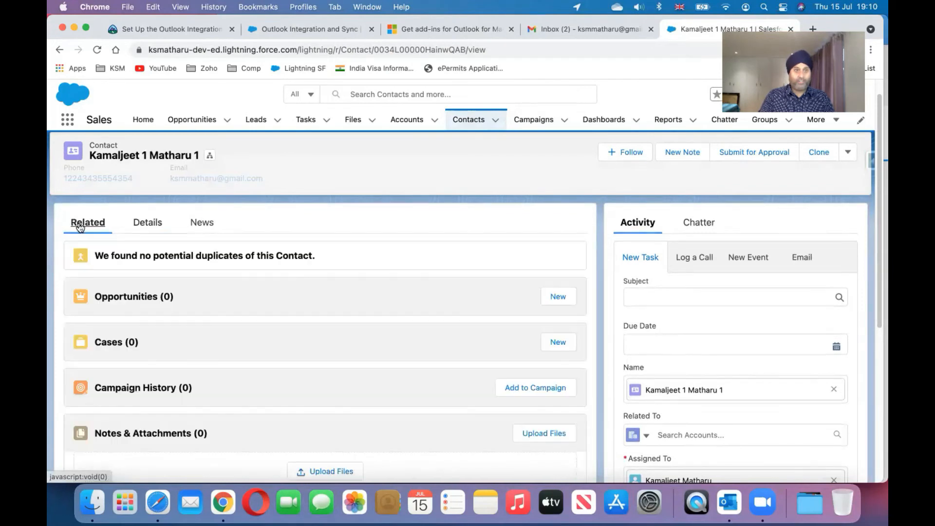
{"action": "scroll", "coordinate": [145, 376], "scroll_direction": "down", "scroll_amount": 5}
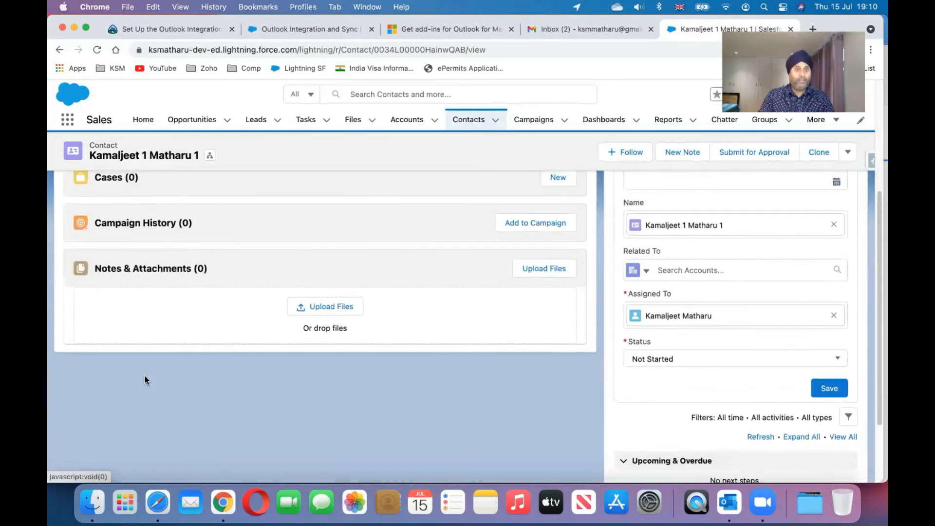
{"action": "scroll", "coordinate": [144, 375], "scroll_direction": "up", "scroll_amount": 6}
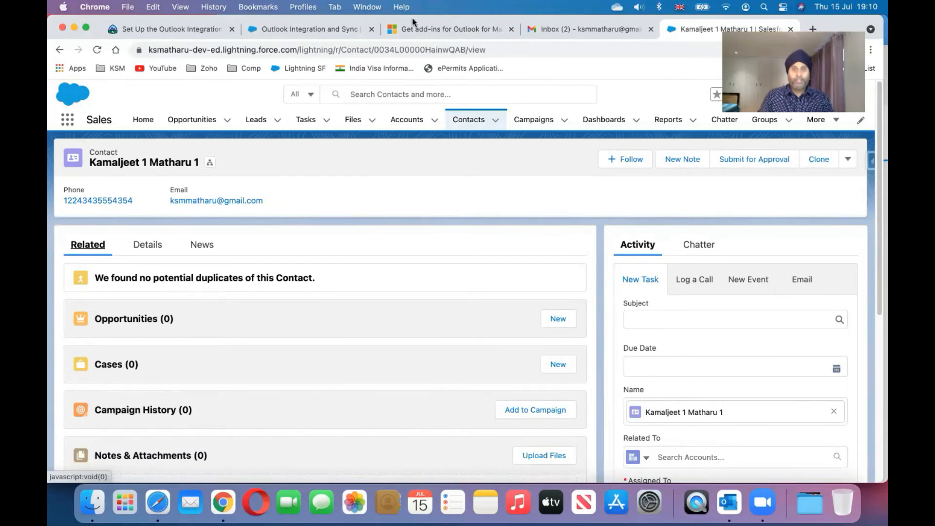
{"action": "left_click", "coordinate": [728, 505]}
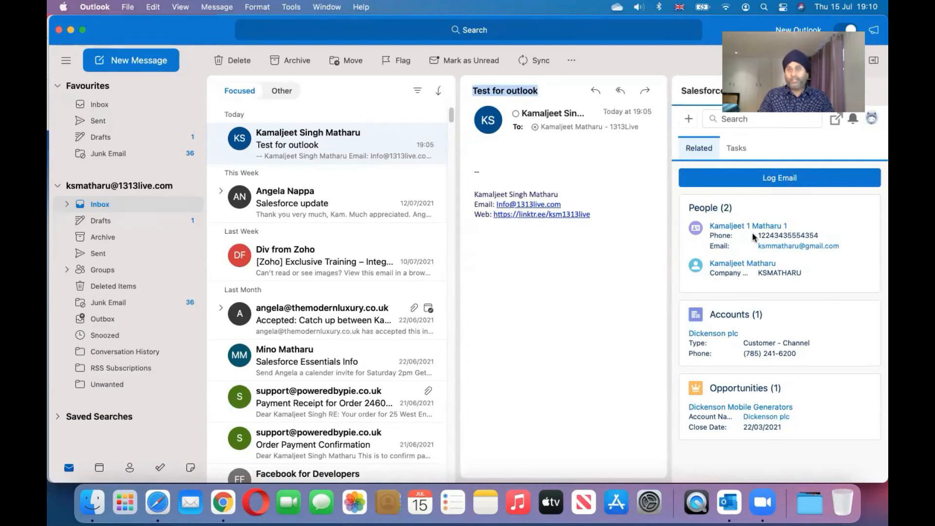
Step: Log the Test for outlook email against the new contact and save, then return to Chrome
{"action": "left_click", "coordinate": [750, 175]}
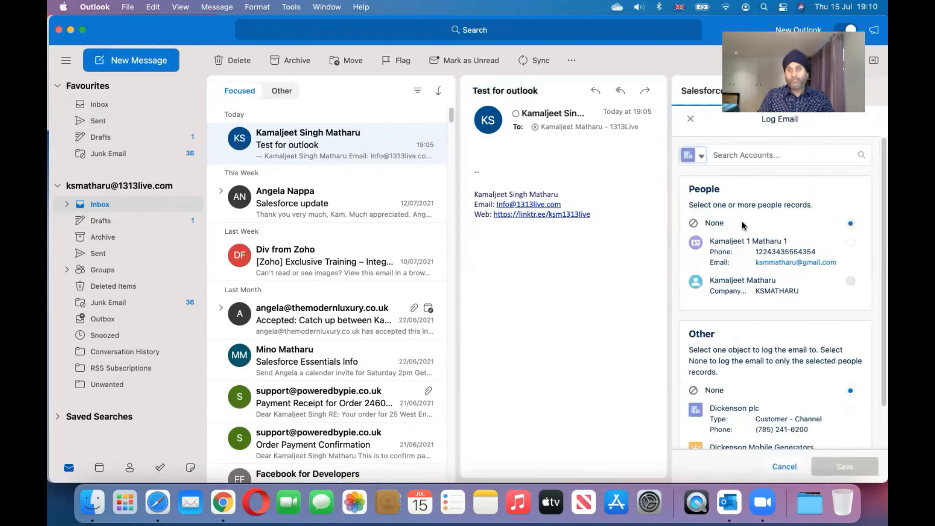
{"action": "left_click", "coordinate": [850, 242]}
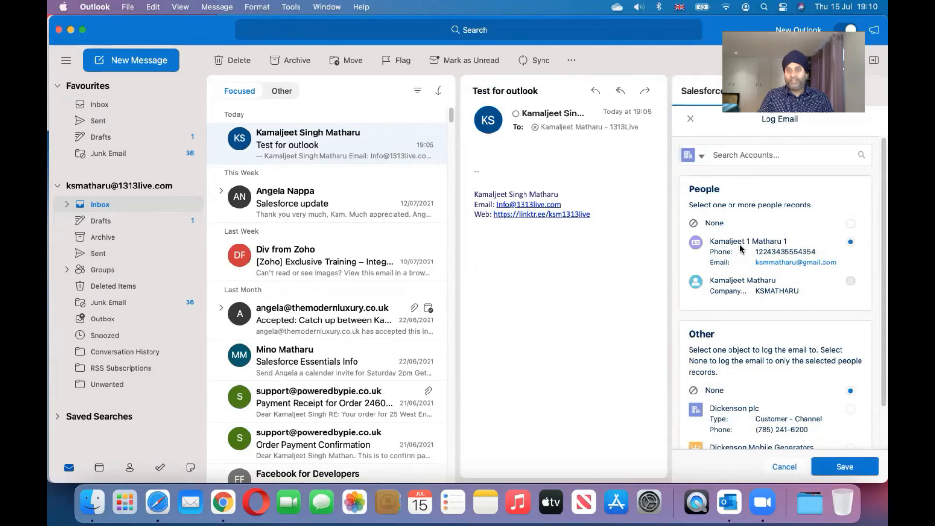
{"action": "left_click", "coordinate": [836, 466]}
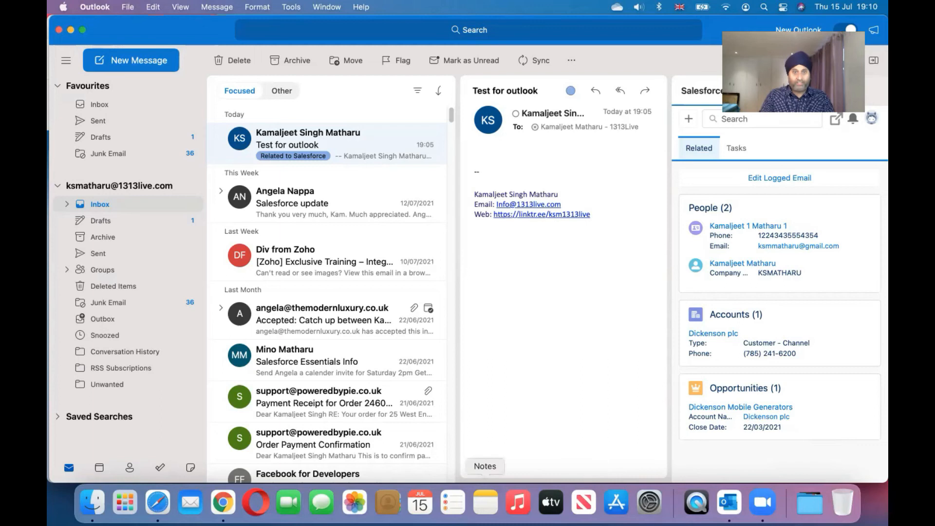
{"action": "left_click", "coordinate": [223, 508]}
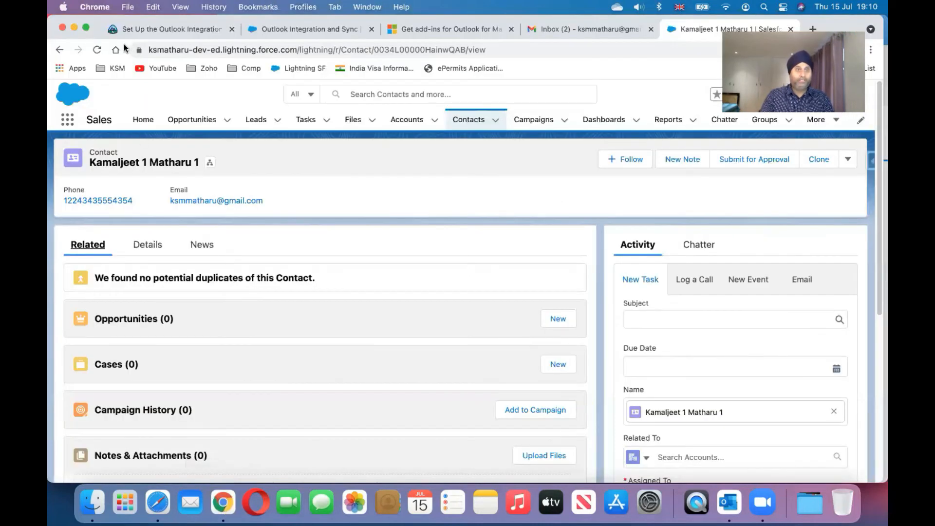
Step: Reload the contact page and expand 'Email: Test for outlook' in the activity timeline
{"action": "left_click", "coordinate": [93, 49]}
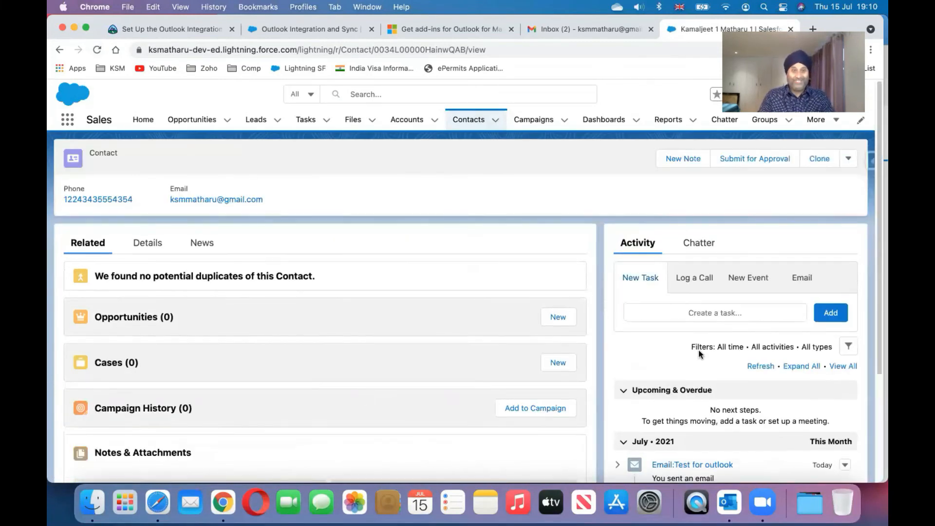
{"action": "left_click", "coordinate": [802, 280]}
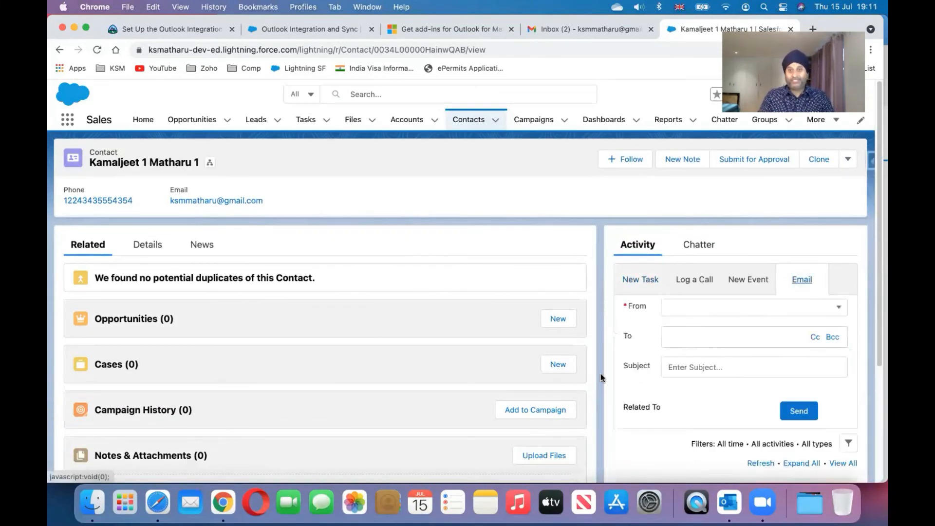
{"action": "scroll", "coordinate": [624, 363], "scroll_direction": "down", "scroll_amount": 10}
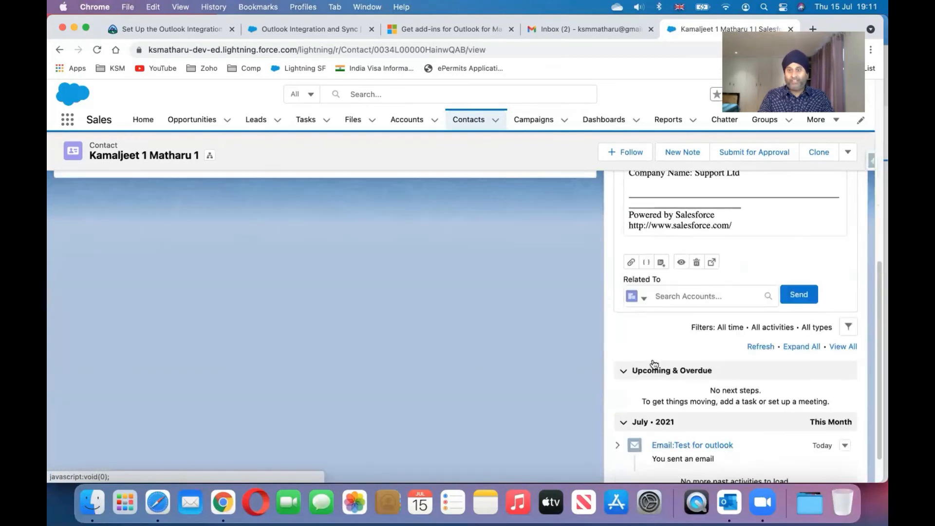
{"action": "scroll", "coordinate": [656, 365], "scroll_direction": "down", "scroll_amount": 2}
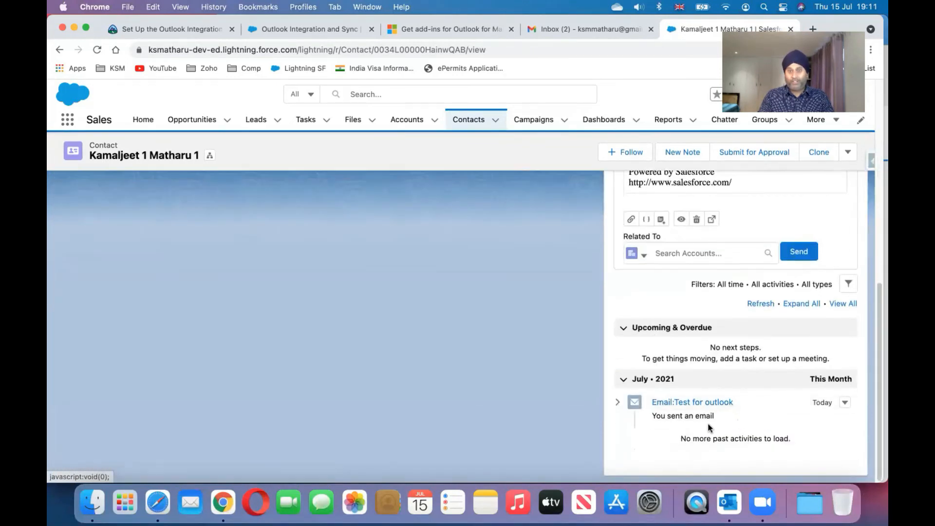
{"action": "left_click", "coordinate": [617, 403]}
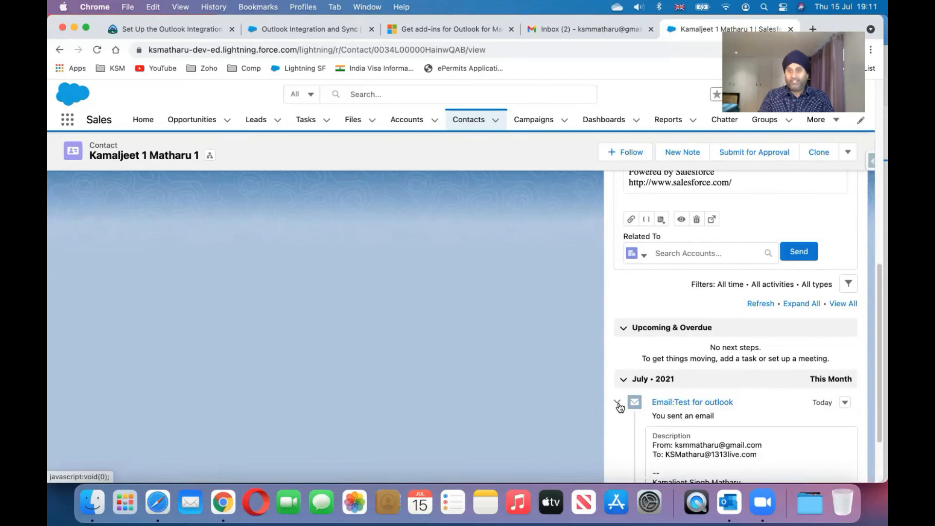
{"action": "scroll", "coordinate": [628, 422], "scroll_direction": "down", "scroll_amount": 4}
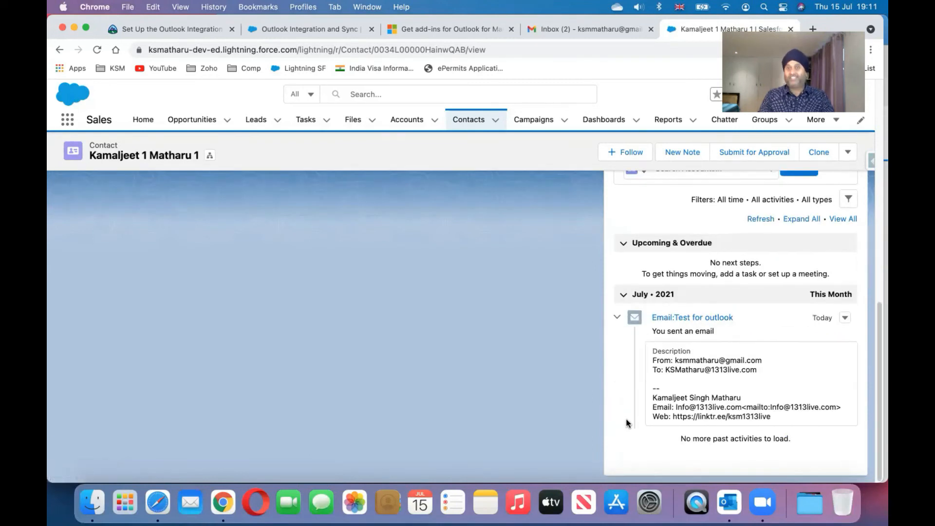